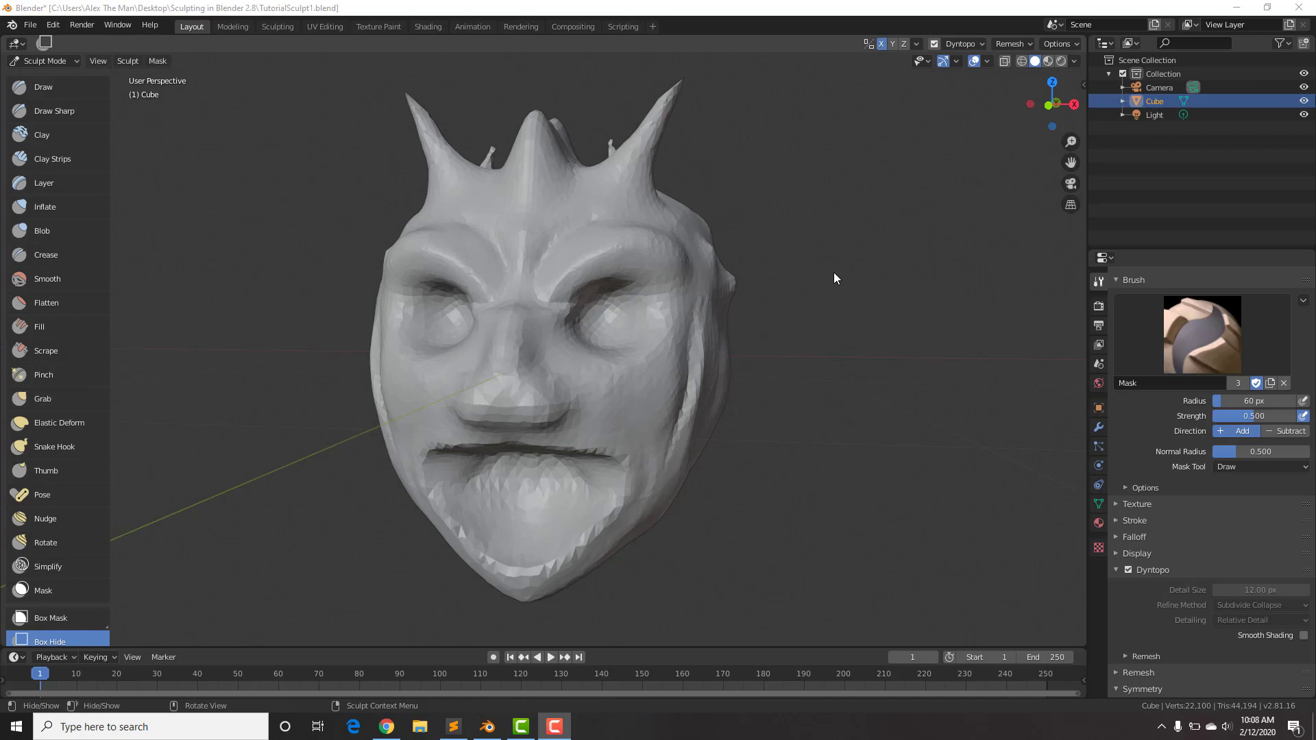
- Switch the head from Sculpt Mode to Object Mode and add a UV sphere to the scene
{"action": "mouse_move", "coordinate": [833, 332]}
{"action": "middle_mouse_down"}
{"action": "mouse_move", "coordinate": [779, 338]}
{"action": "mouse_move", "coordinate": [798, 336]}
{"action": "middle_mouse_up"}
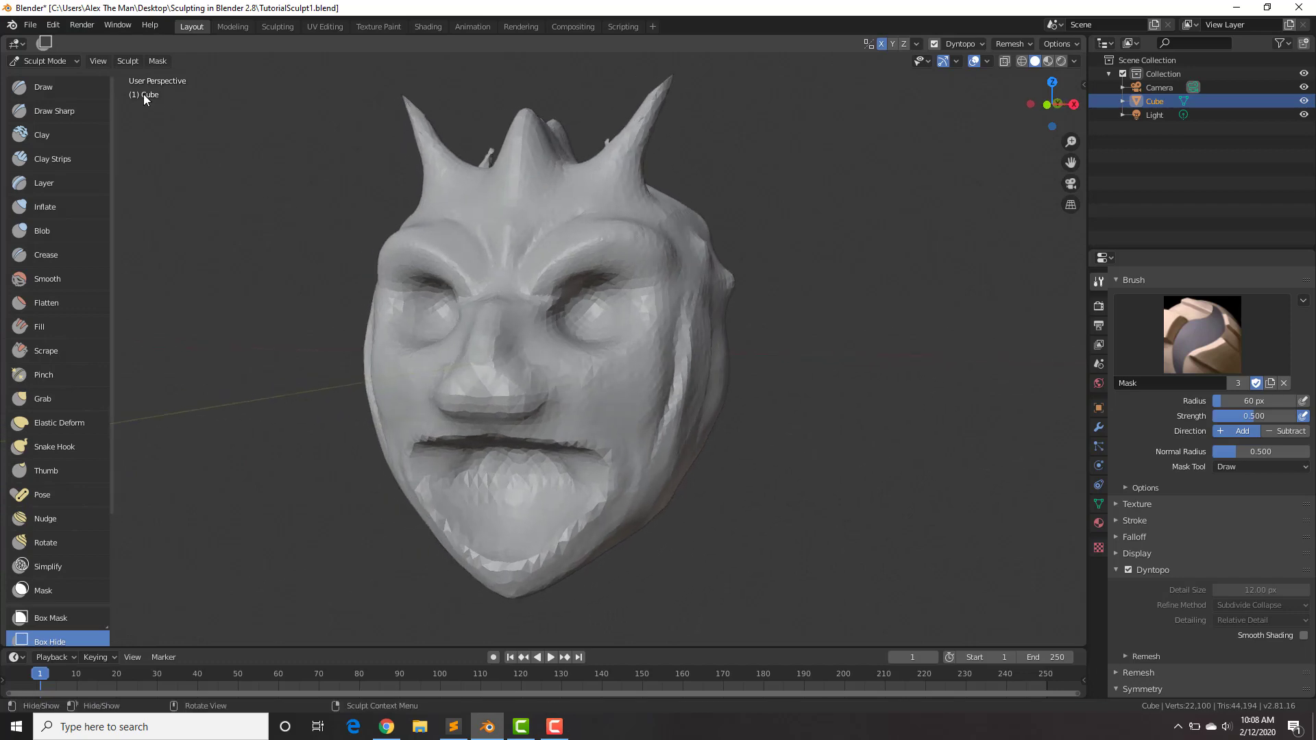
{"action": "left_click", "coordinate": [59, 62]}
{"action": "left_click", "coordinate": [56, 77]}
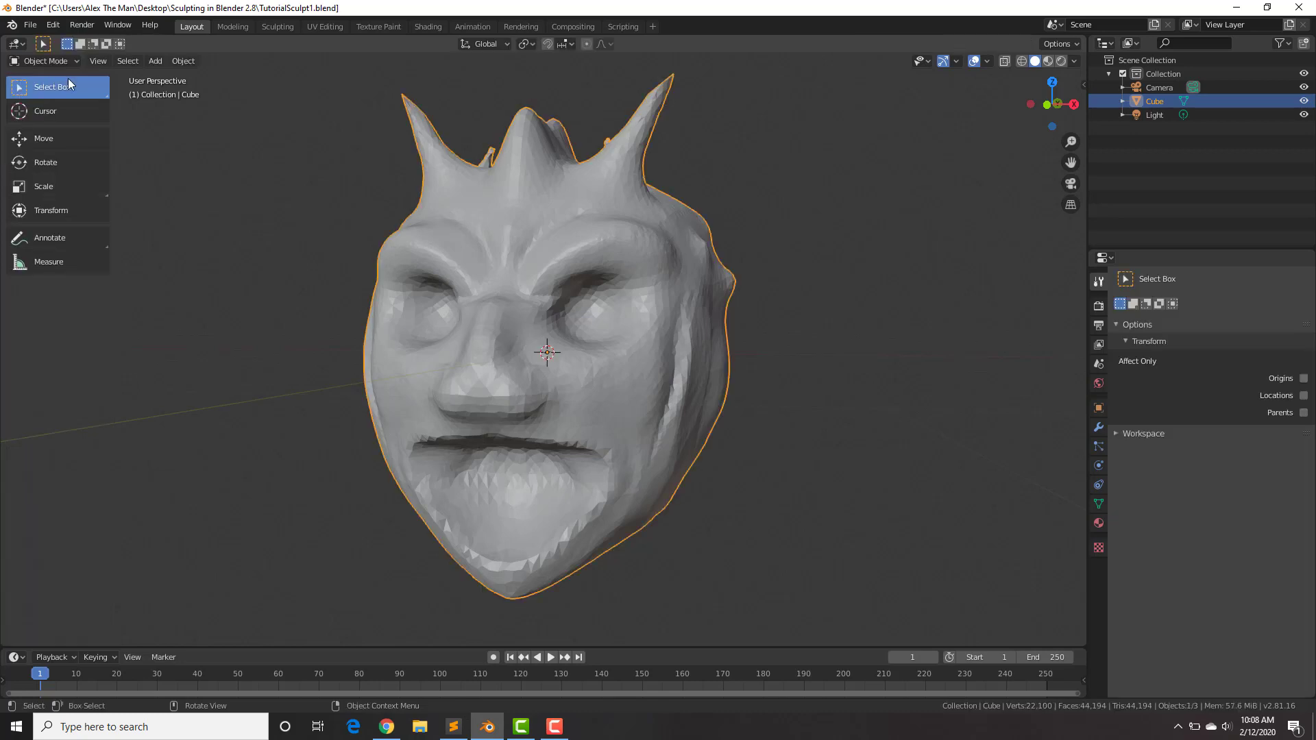
{"action": "middle_click_drag", "start_coordinate": [670, 337], "coordinate": [682, 331]}
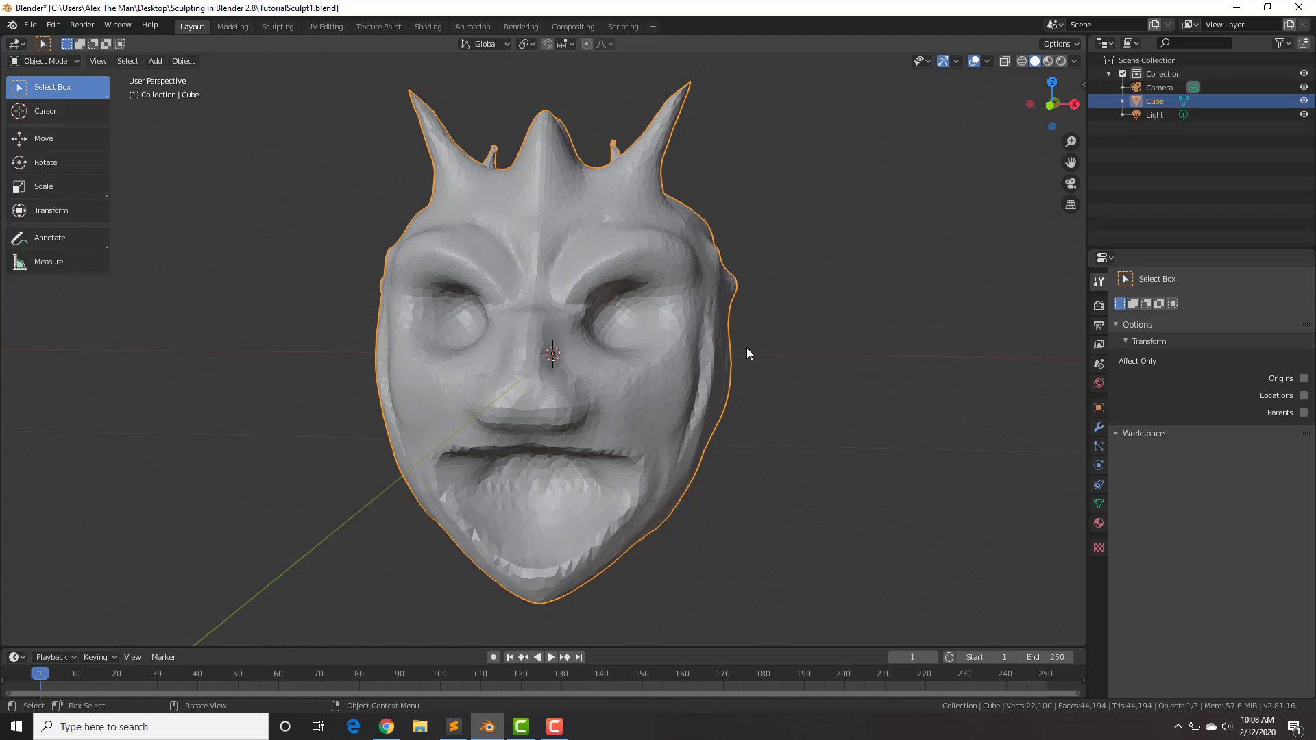
{"action": "key", "text": "shift+a"}
{"action": "mouse_move", "coordinate": [747, 347]}
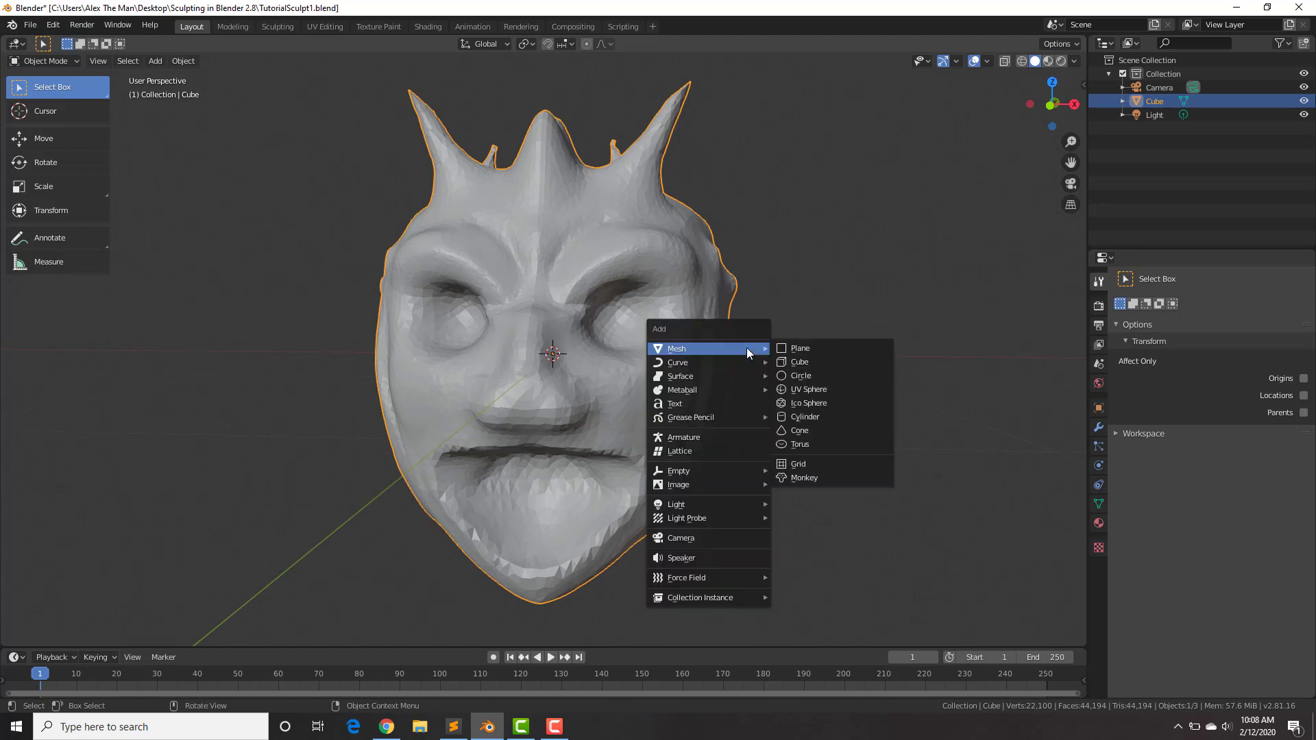
{"action": "left_click", "coordinate": [825, 385]}
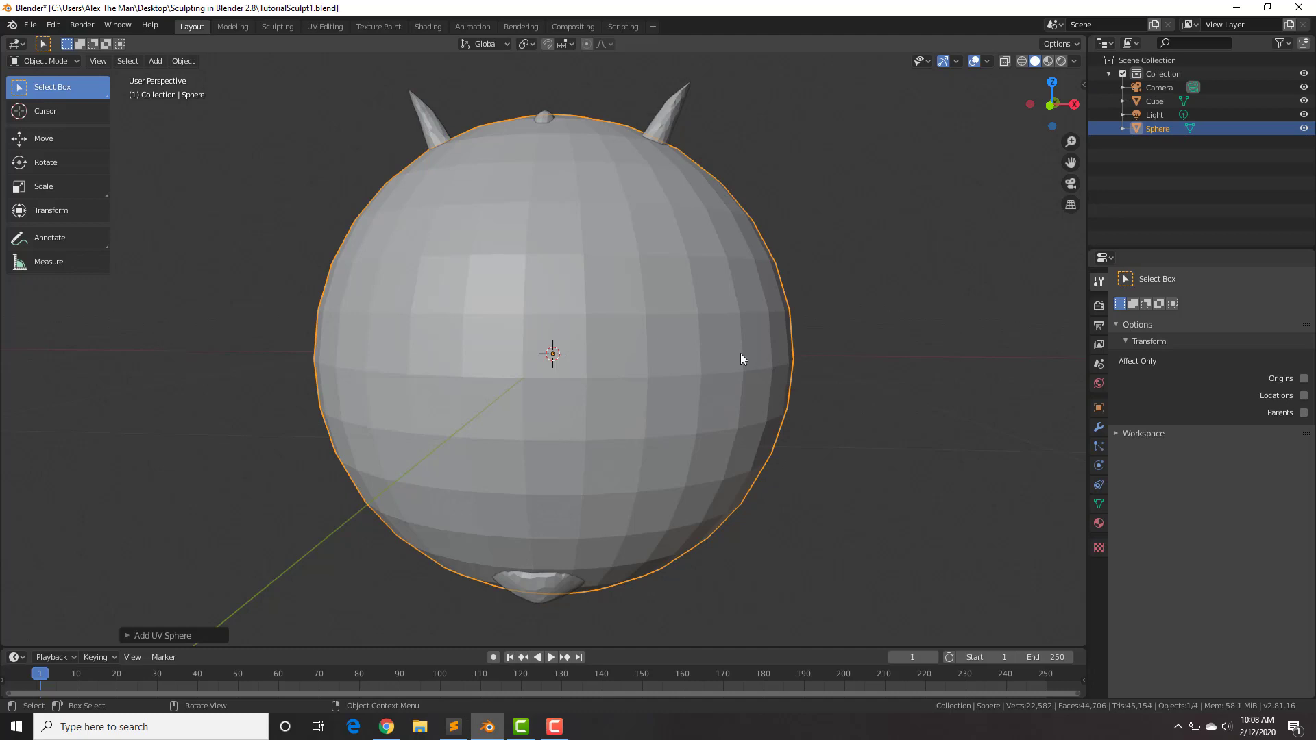
- In Edit Mode, scale the sphere's mesh down and move it forward to the front of the face in side view
{"action": "key", "text": "Tab"}
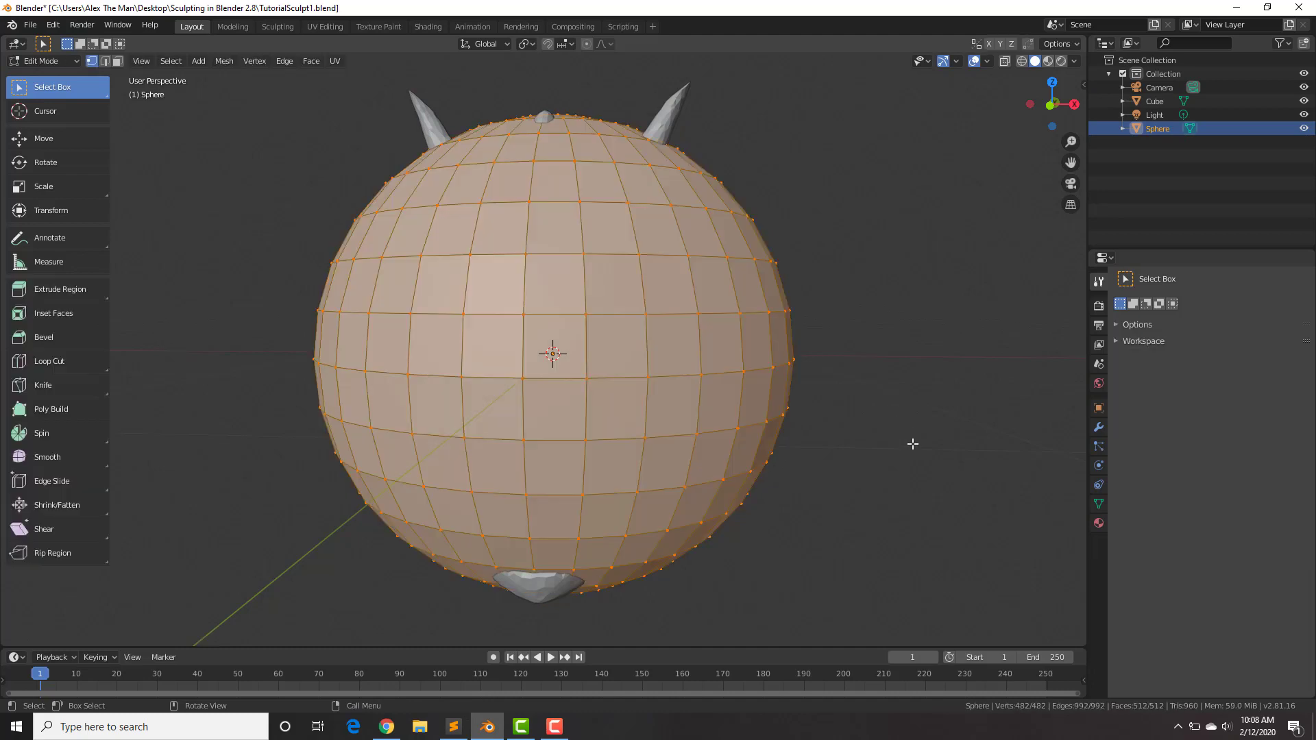
{"action": "key", "text": "s"}
{"action": "left_click", "coordinate": [714, 387]}
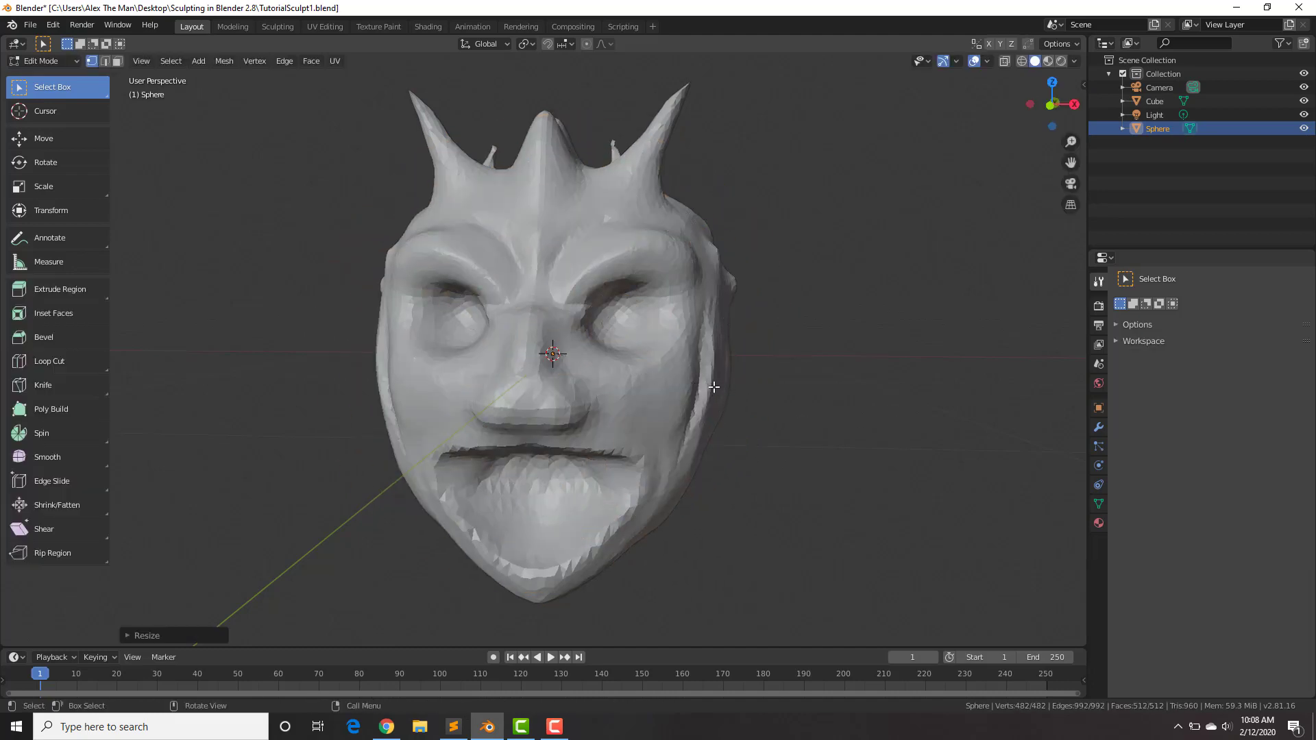
{"action": "key", "text": "KP_3"}
{"action": "key", "text": "g"}
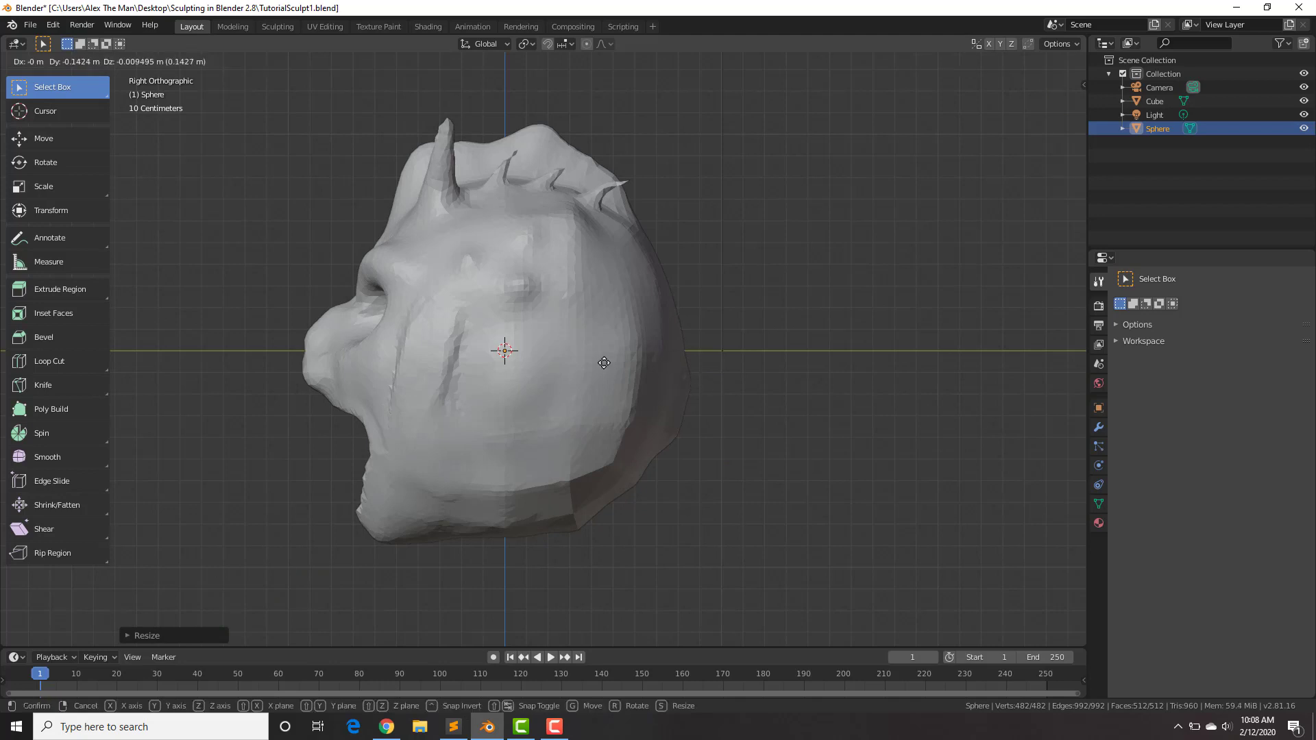
{"action": "left_click", "coordinate": [519, 348]}
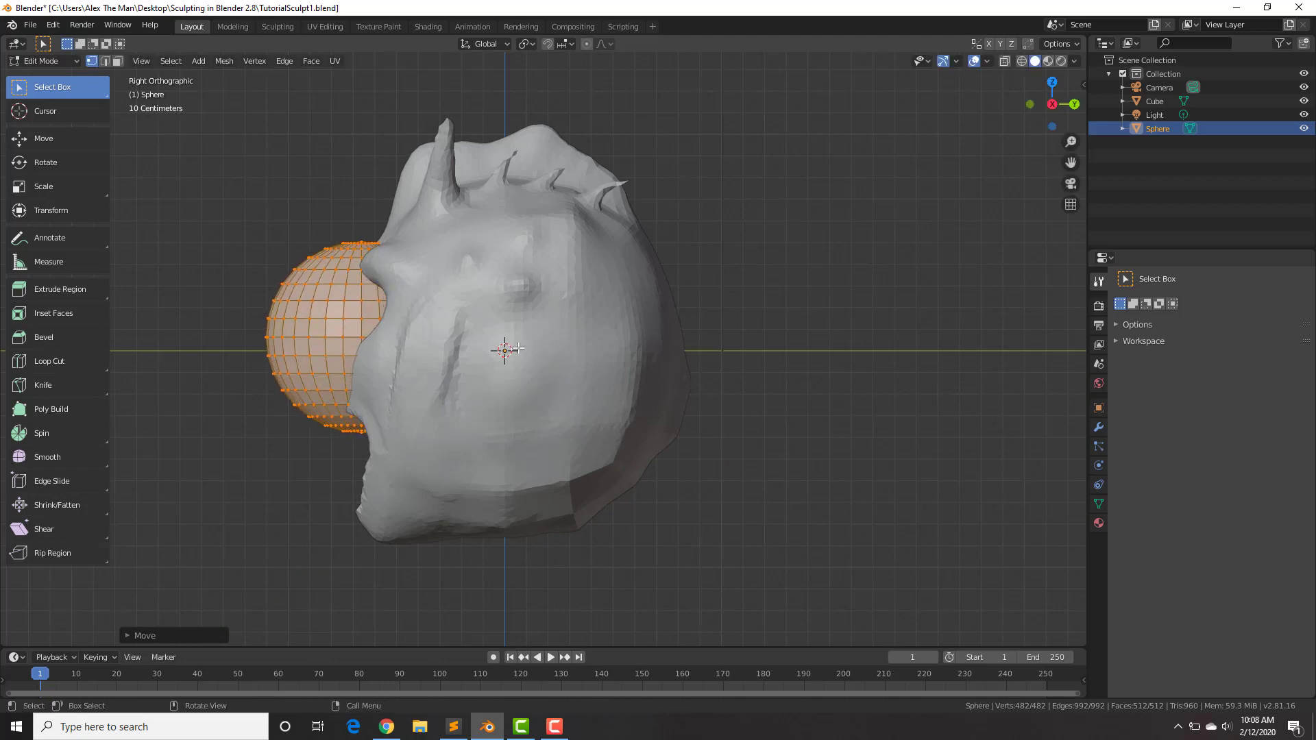
- Rotate the sphere's mesh 90 degrees, then shrink it to eyeball size and place it at eye depth
{"action": "type", "text": "r90"}
{"action": "key", "text": "Return"}
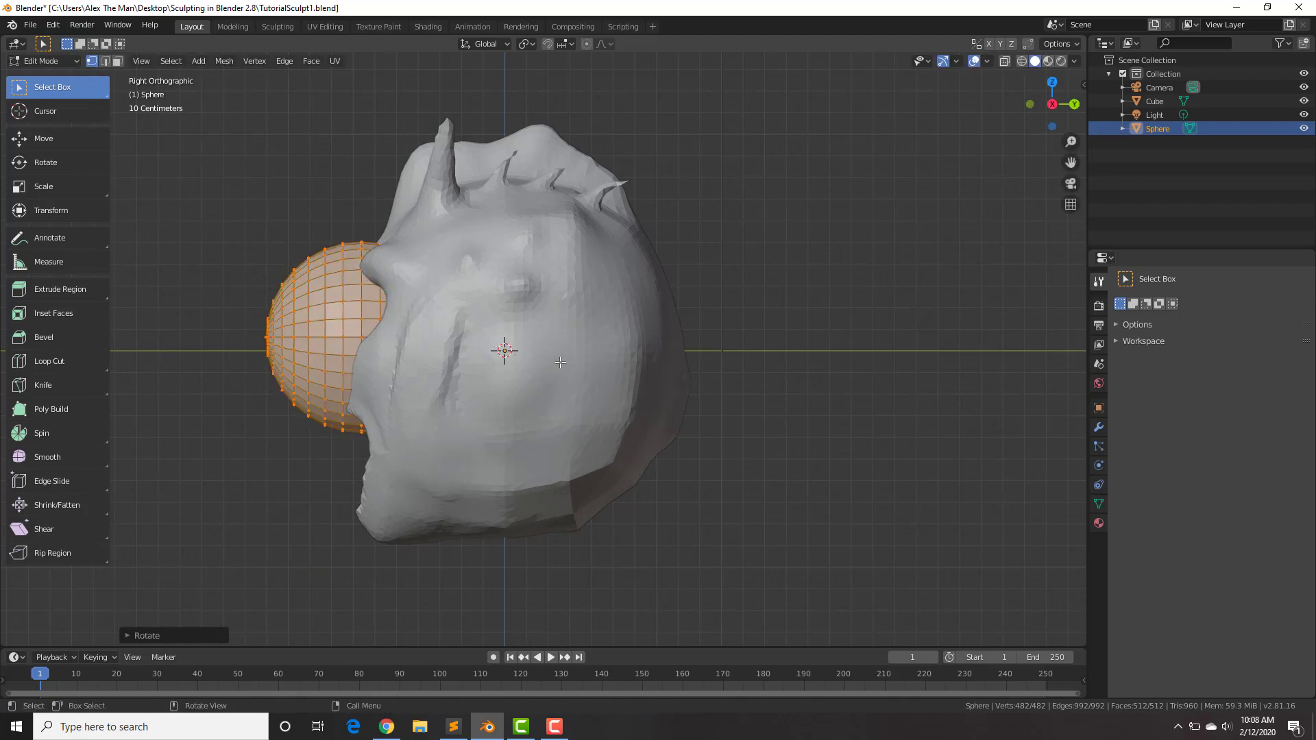
{"action": "key", "text": "s"}
{"action": "left_click", "coordinate": [500, 381]}
{"action": "key", "text": "g"}
{"action": "left_click", "coordinate": [531, 368]}
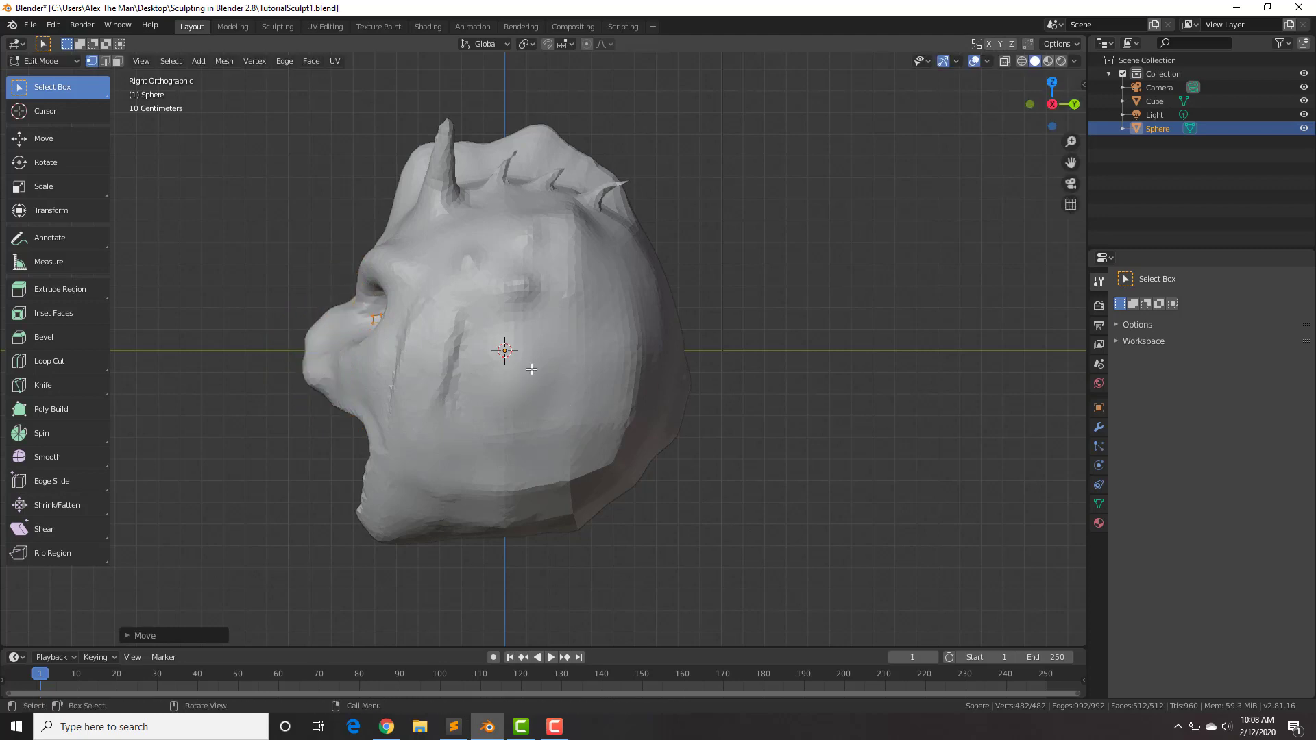
- Move the sphere into the eye socket on the positive X side in front view and adjust its depth along Y
{"action": "key", "text": "KP_1"}
{"action": "key", "text": "g"}
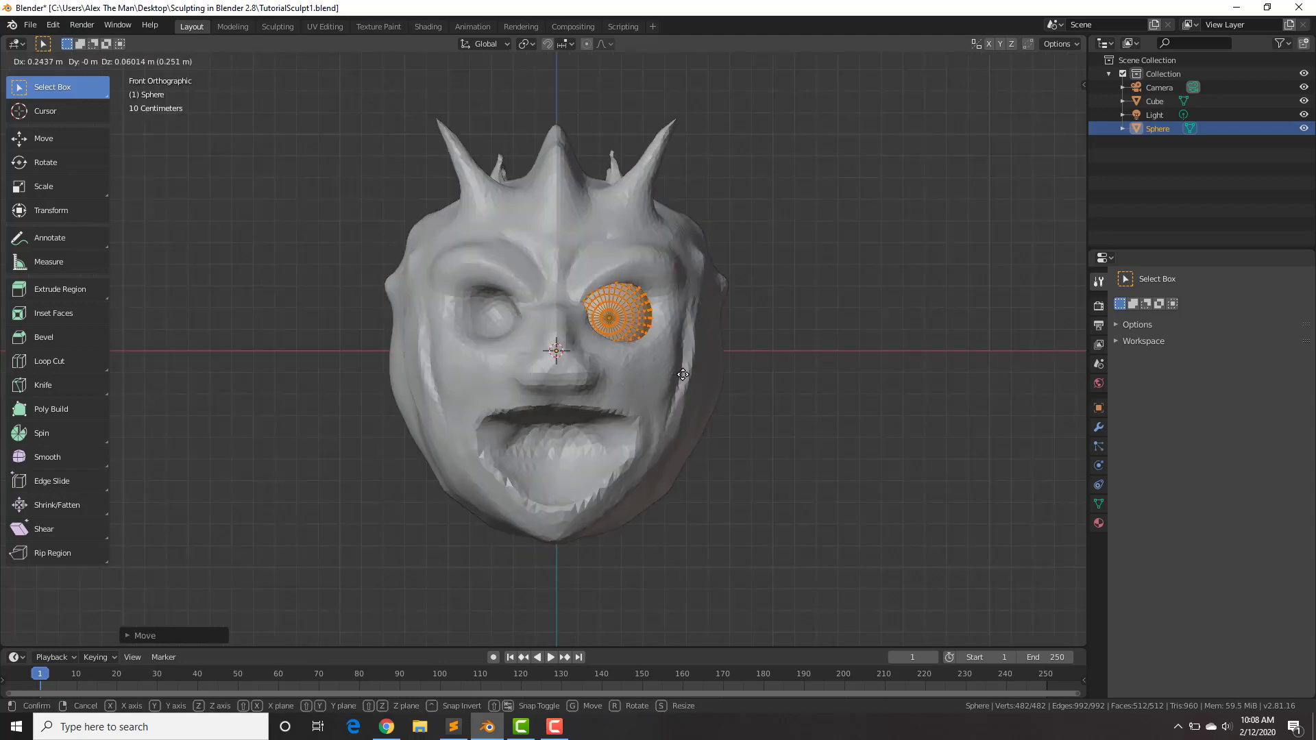
{"action": "left_click", "coordinate": [681, 375]}
{"action": "mouse_move", "coordinate": [681, 375]}
{"action": "middle_mouse_down"}
{"action": "mouse_move", "coordinate": [658, 356]}
{"action": "mouse_move", "coordinate": [691, 354]}
{"action": "mouse_move", "coordinate": [670, 364]}
{"action": "middle_mouse_up"}
{"action": "key", "text": "g"}
{"action": "key", "text": "y"}
{"action": "left_click", "coordinate": [686, 365]}
- Return to Object Mode and add a Mirror modifier across X to the eye sphere
{"action": "key", "text": "Tab"}
{"action": "left_click", "coordinate": [1098, 428]}
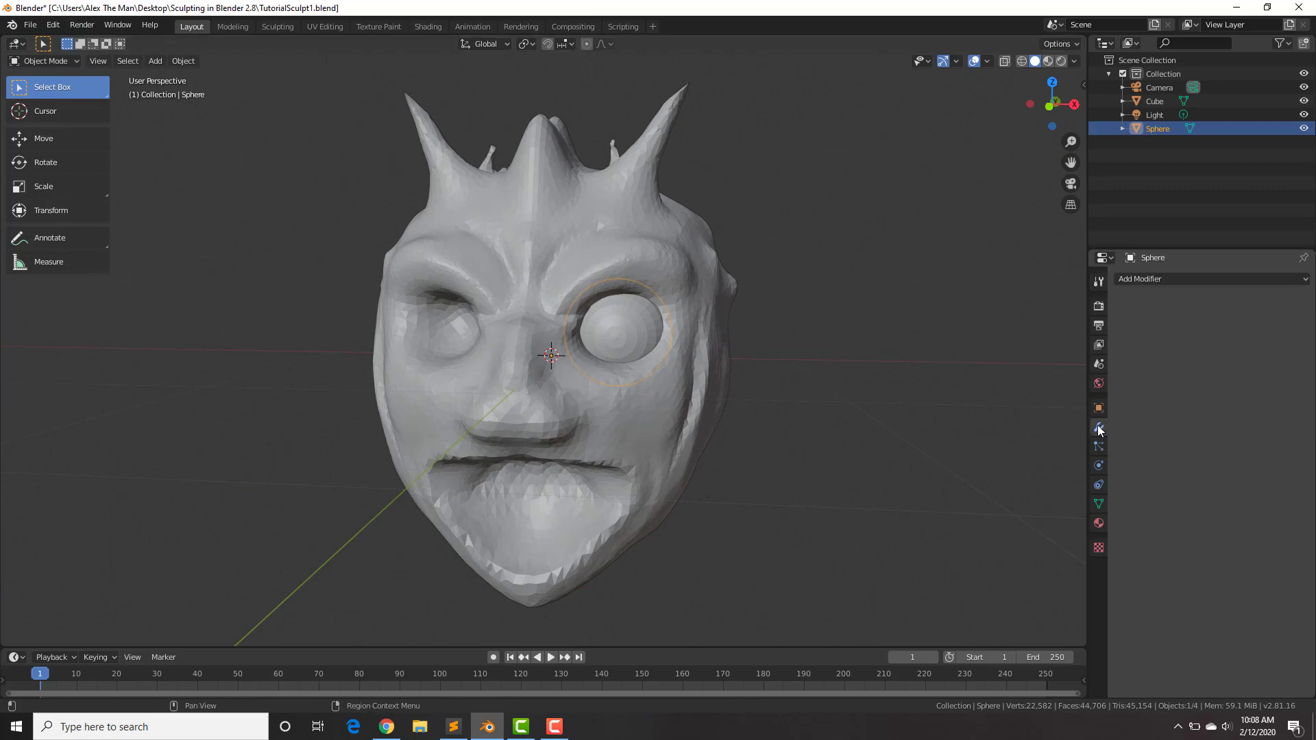
{"action": "left_click", "coordinate": [1158, 279]}
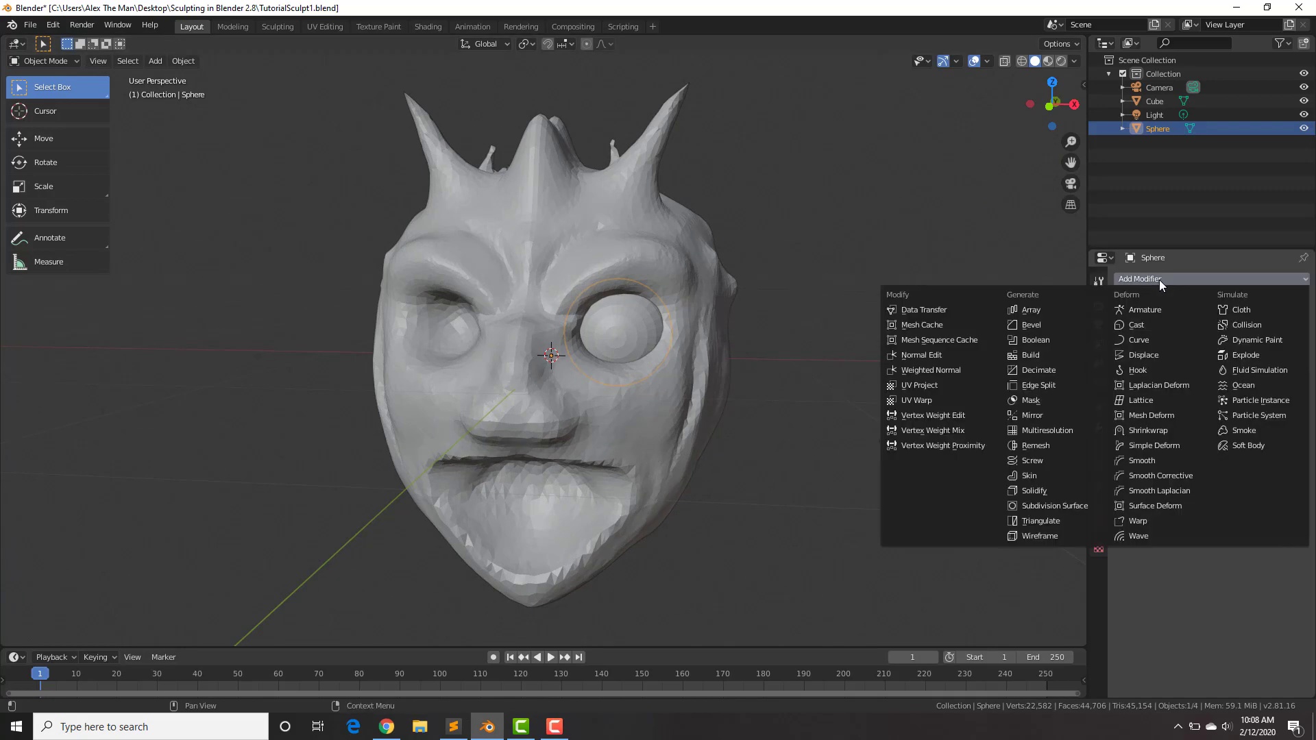
{"action": "left_click", "coordinate": [1047, 413]}
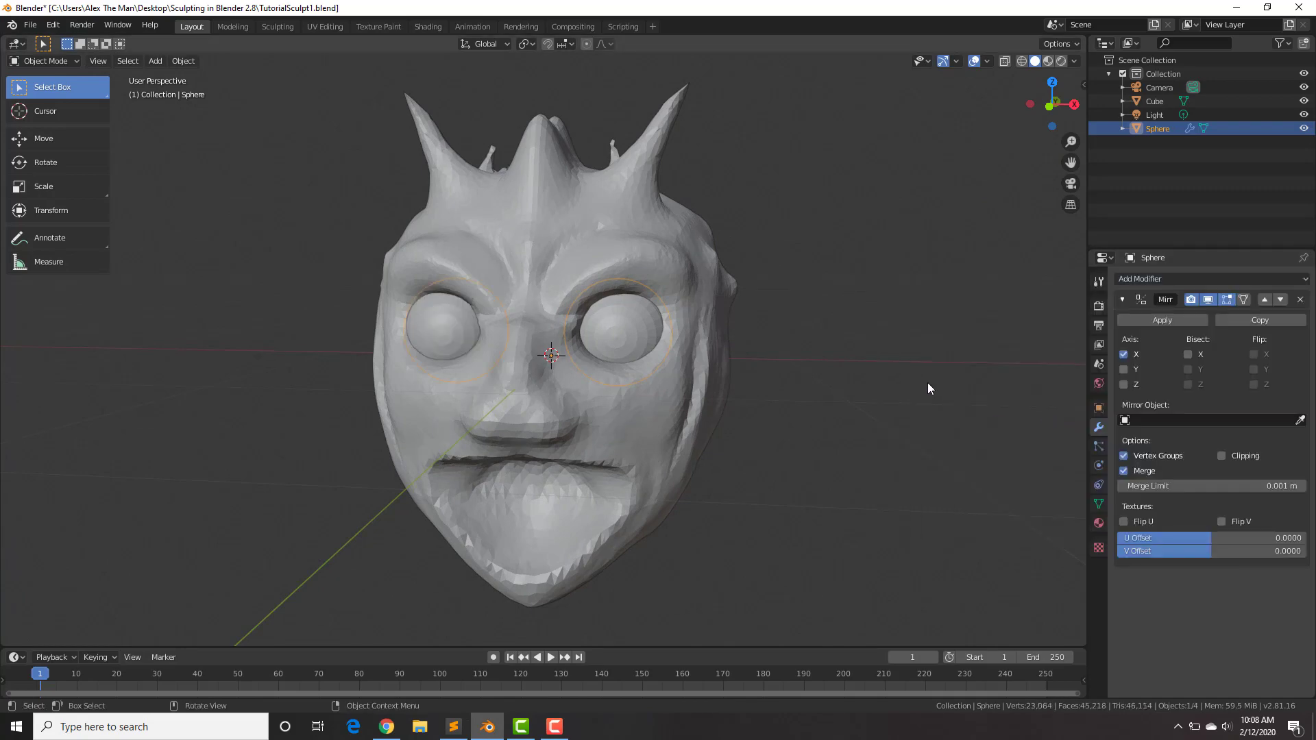
- Apply Shade Smooth to the mirrored eye spheres
{"action": "left_click", "coordinate": [804, 319]}
{"action": "middle_click_drag", "start_coordinate": [804, 320], "coordinate": [631, 336]}
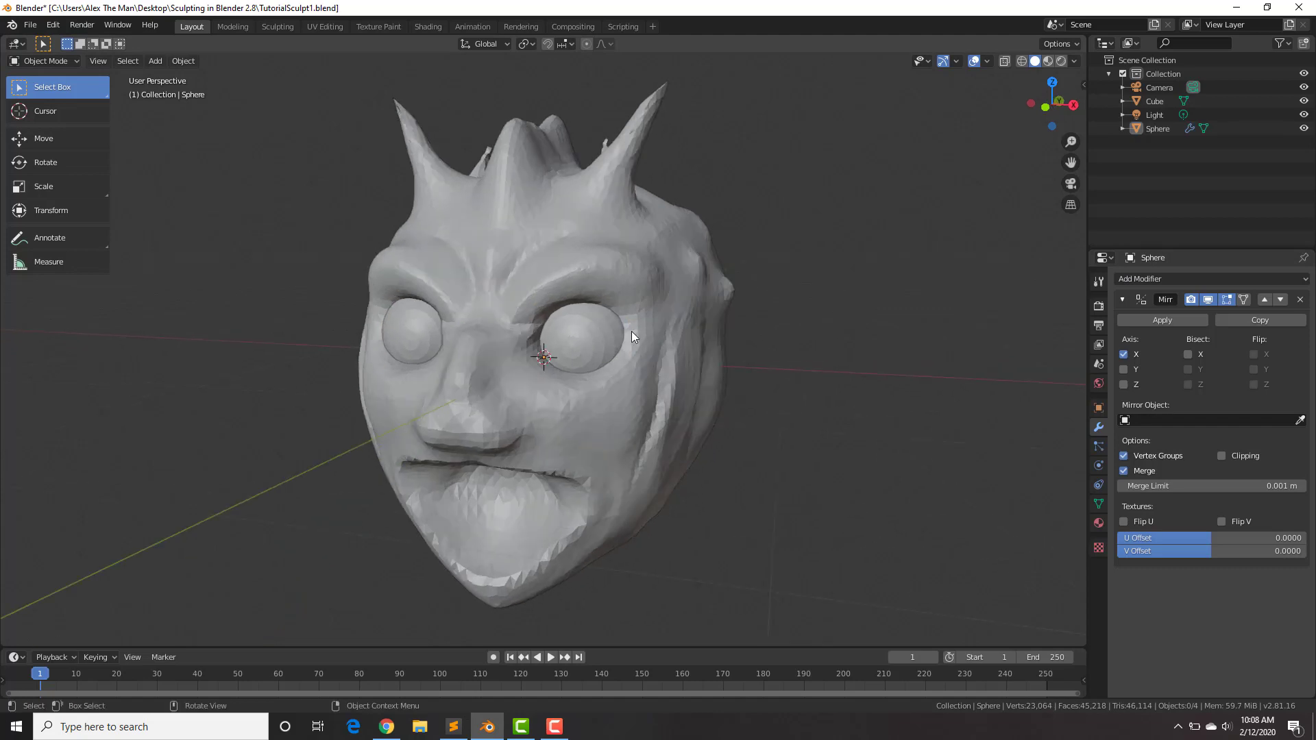
{"action": "left_click", "coordinate": [583, 336]}
{"action": "right_click", "coordinate": [833, 332]}
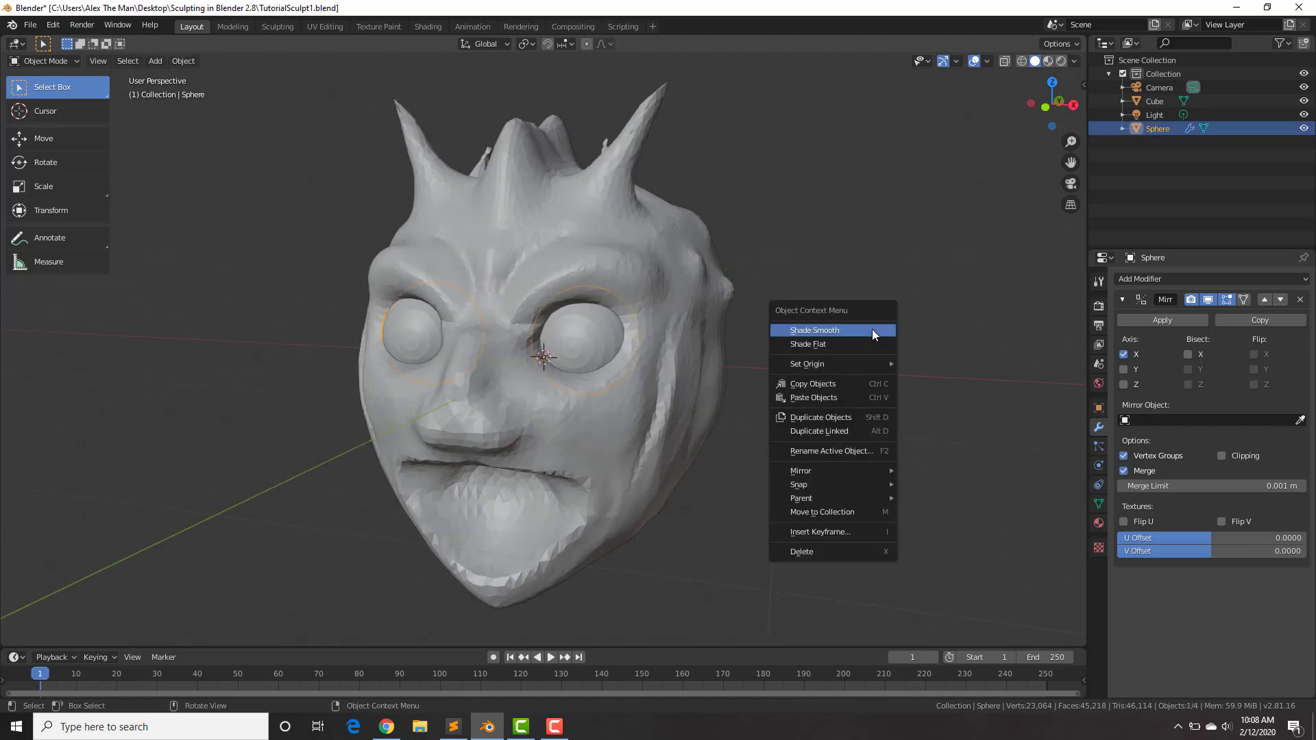
{"action": "key", "text": "Escape"}
{"action": "left_click", "coordinate": [809, 322]}
{"action": "mouse_move", "coordinate": [808, 323]}
{"action": "middle_mouse_down"}
{"action": "mouse_move", "coordinate": [811, 298]}
{"action": "mouse_move", "coordinate": [745, 320]}
{"action": "middle_mouse_up"}
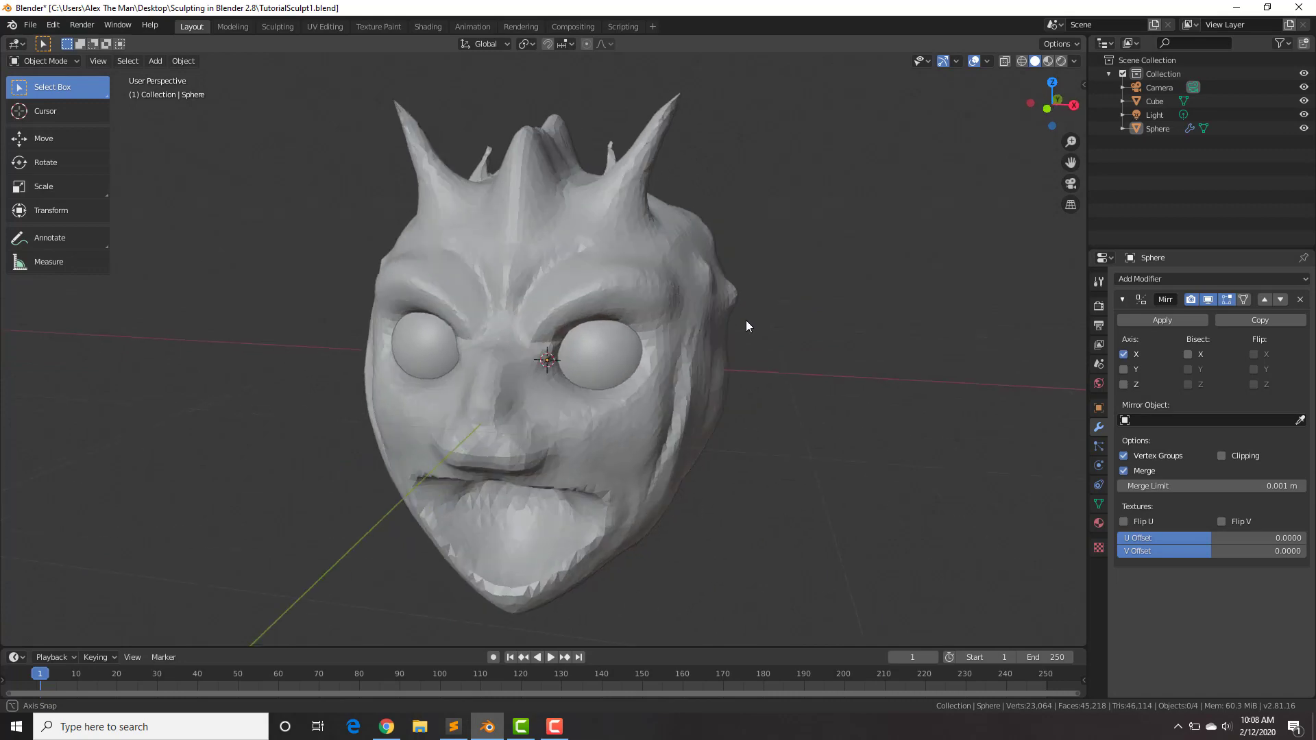
- Move the eye spheres slightly along the global Y axis to fit their depth in the sockets
{"action": "left_click", "coordinate": [611, 352]}
{"action": "key", "text": "g"}
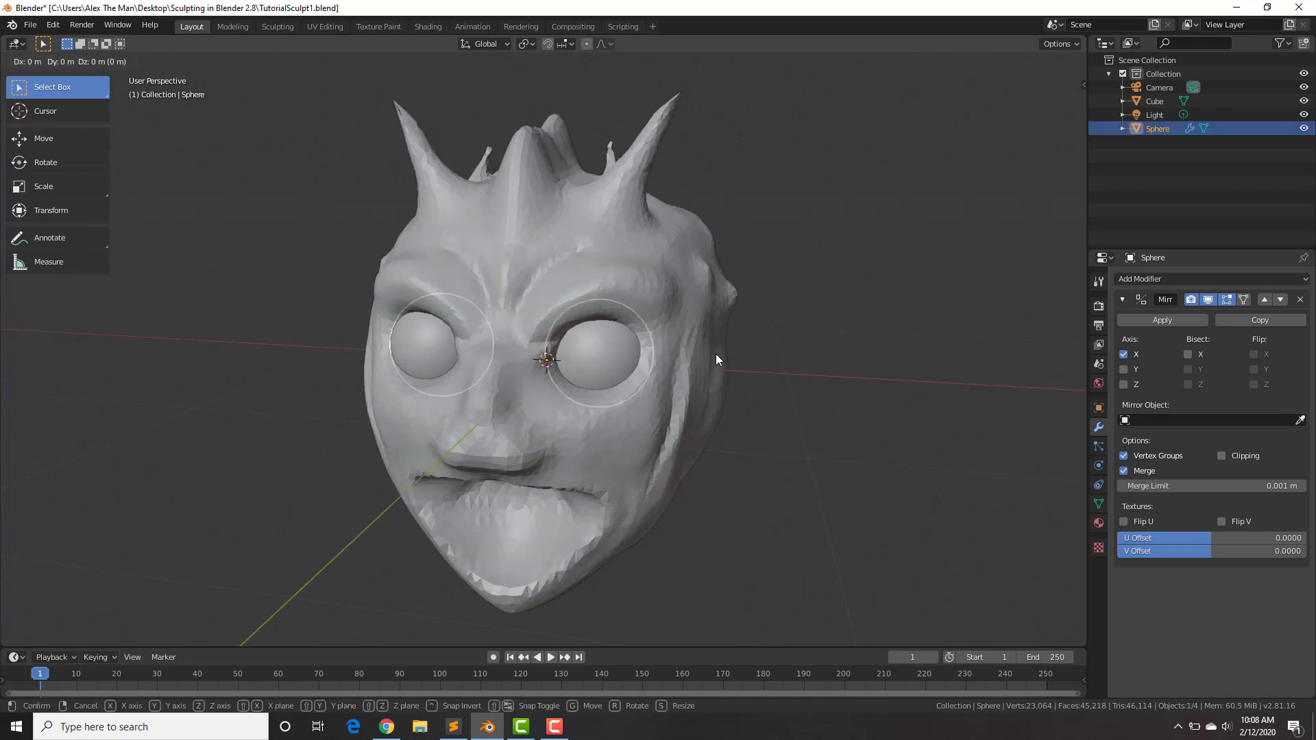
{"action": "key", "text": "y"}
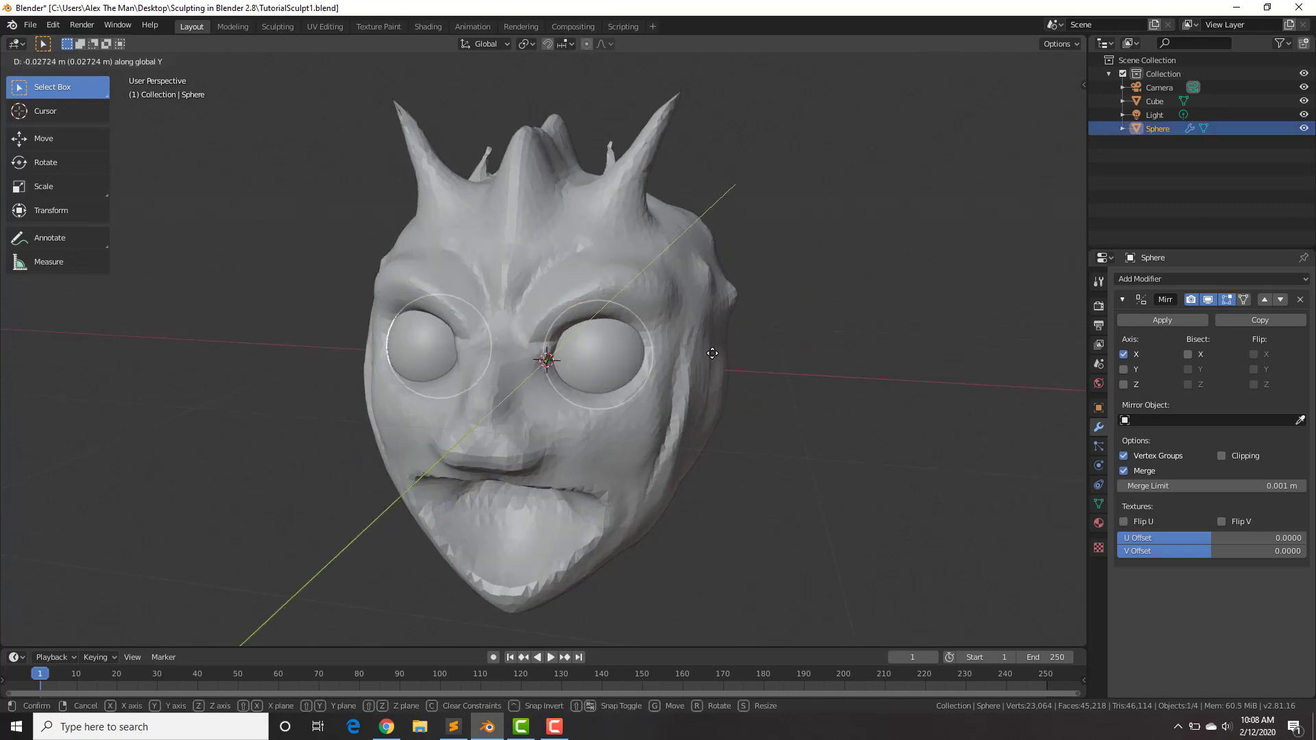
{"action": "left_click", "coordinate": [733, 344]}
{"action": "left_click", "coordinate": [777, 318]}
{"action": "middle_click_drag", "start_coordinate": [777, 318], "coordinate": [723, 318]}
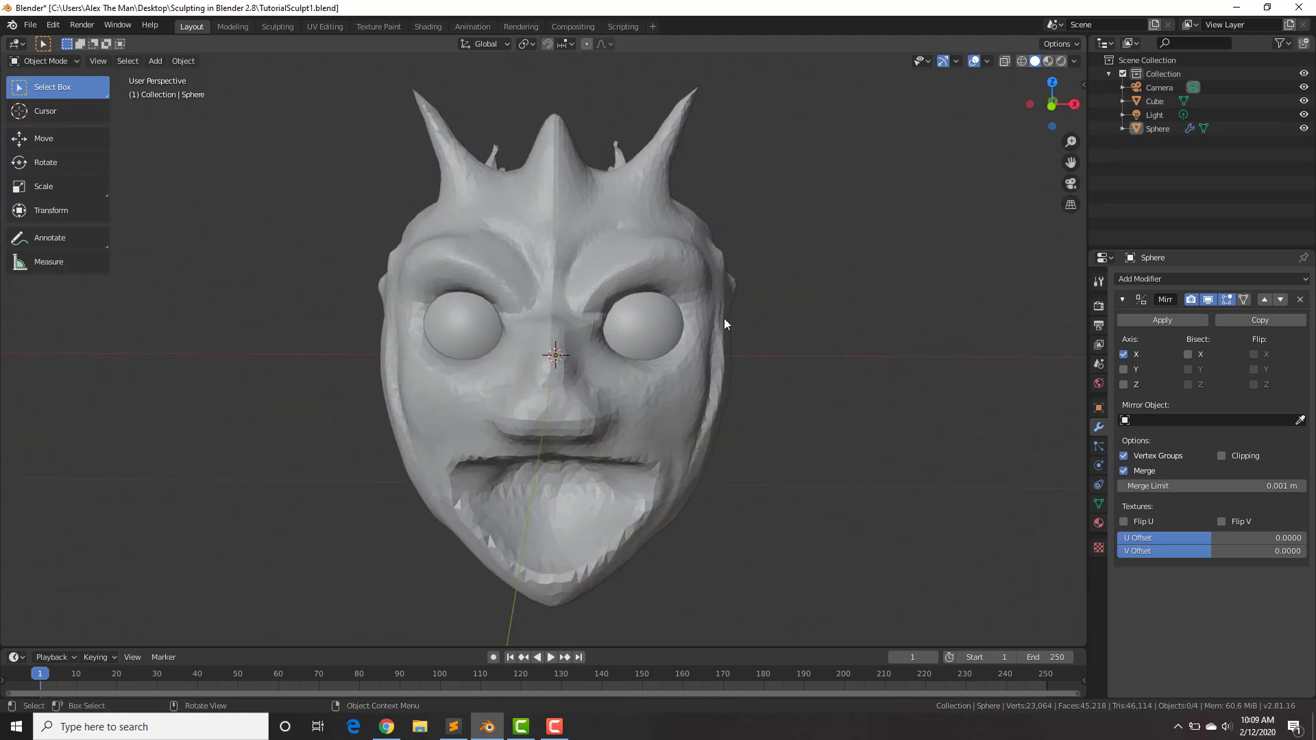
- Select the head, put it in Sculpt Mode and enable Dyntopo, accepting the loss of vertex data
{"action": "left_click", "coordinate": [554, 219]}
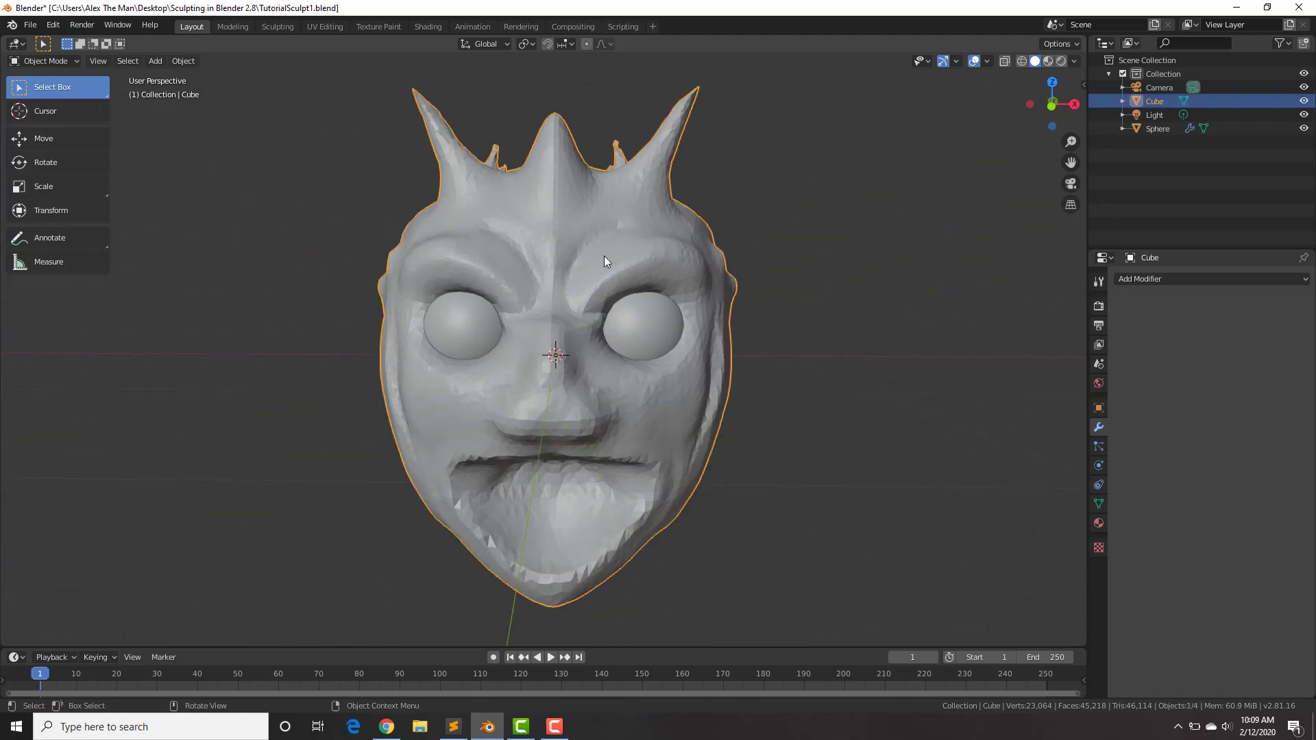
{"action": "left_click", "coordinate": [52, 62]}
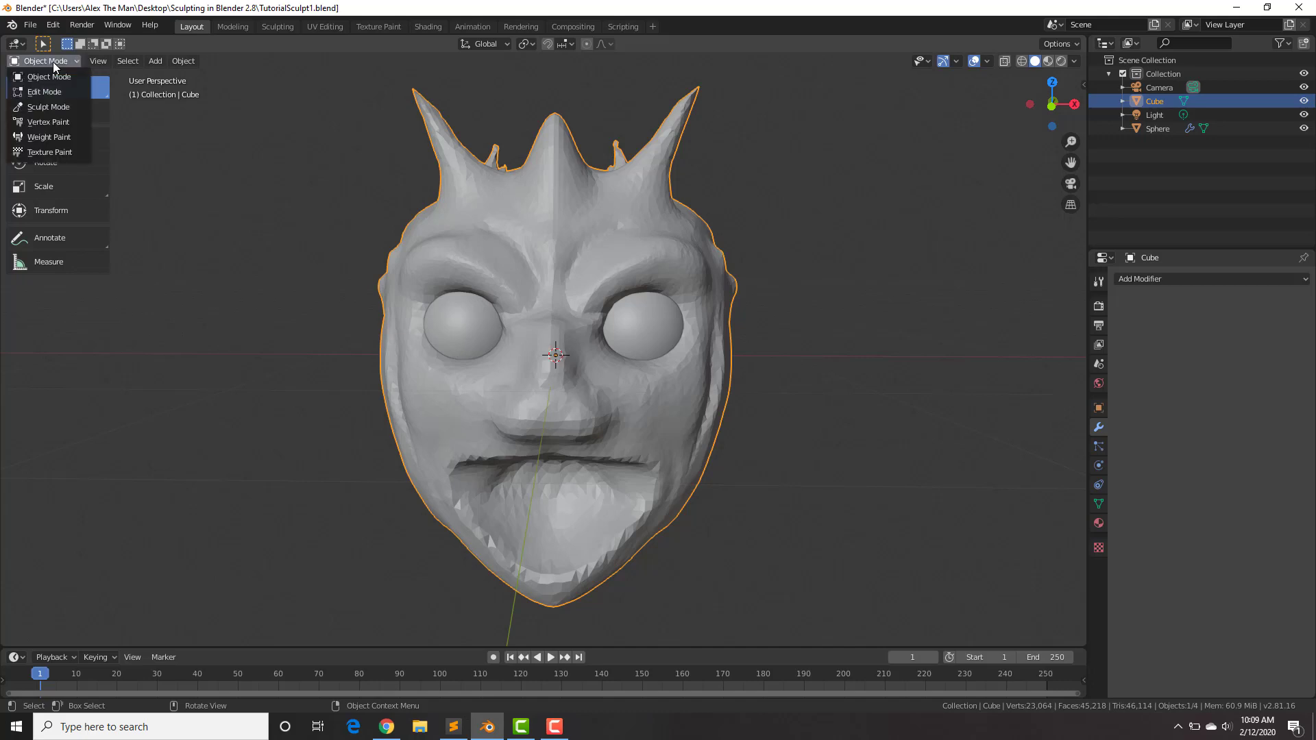
{"action": "left_click", "coordinate": [52, 106]}
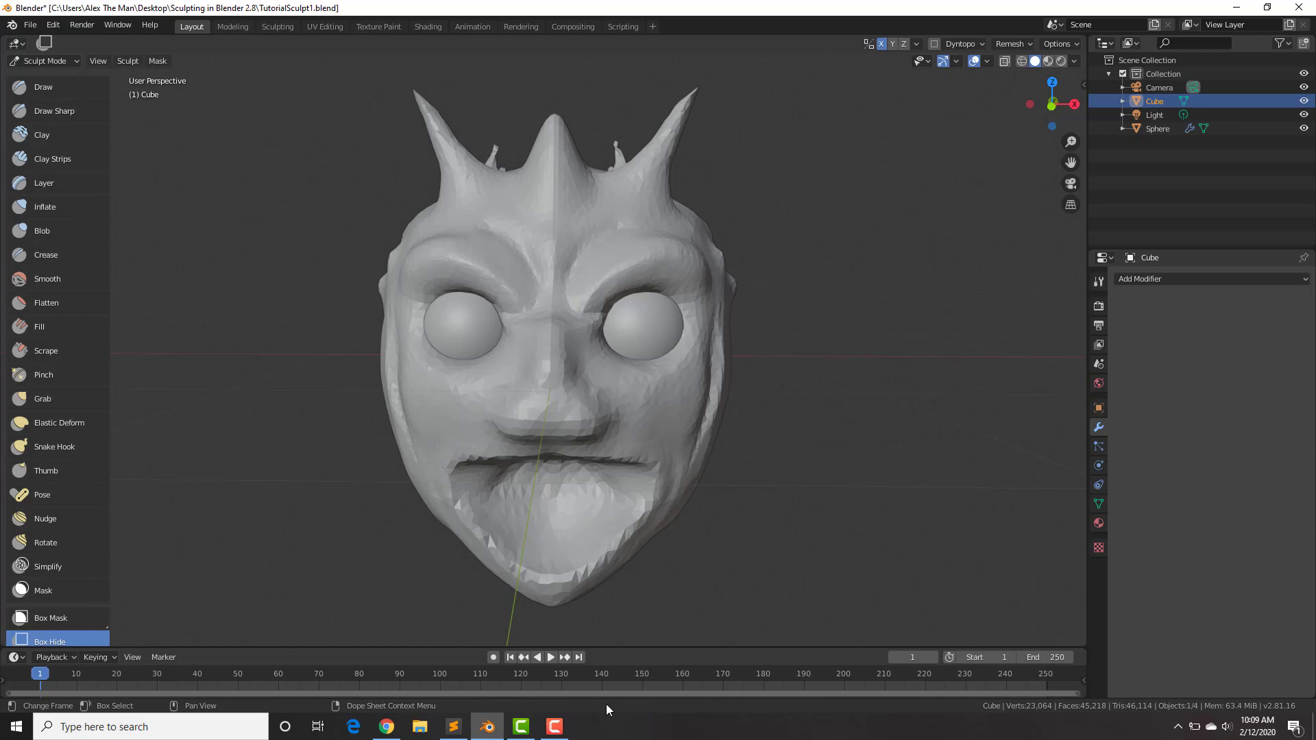
{"action": "left_click", "coordinate": [1094, 283]}
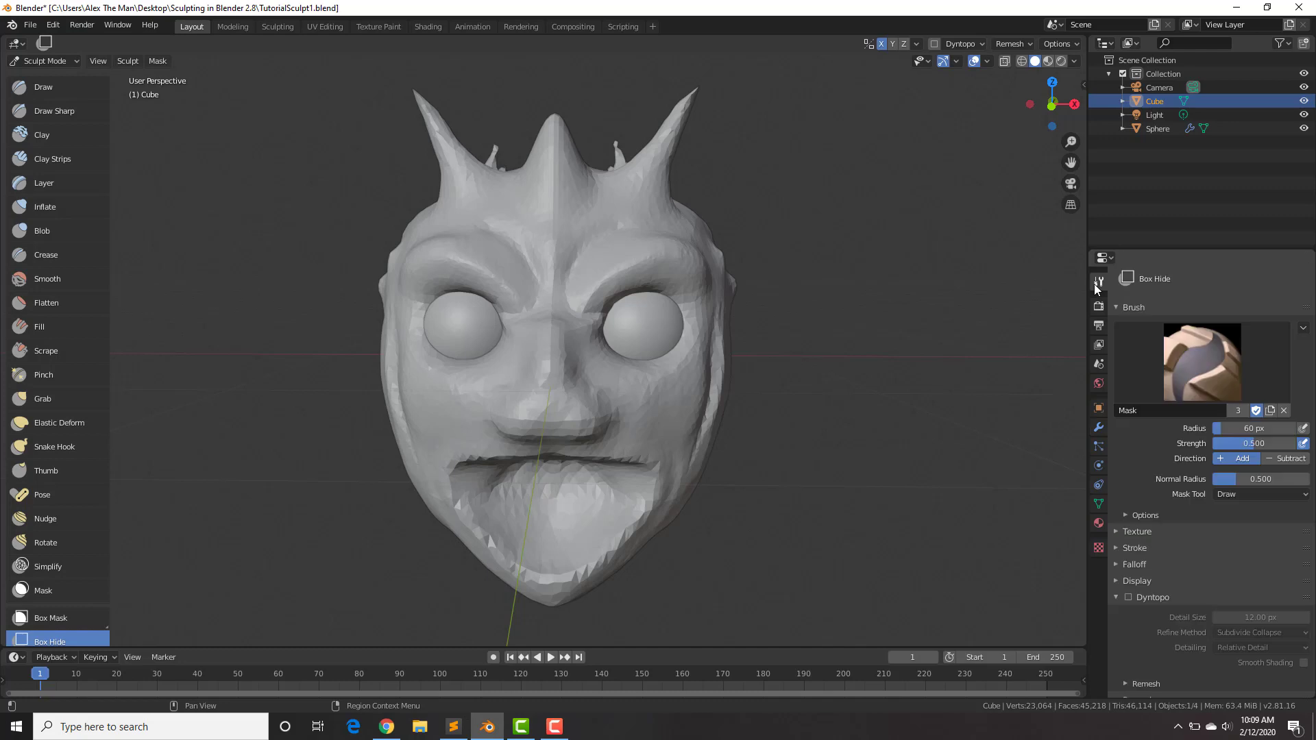
{"action": "left_click", "coordinate": [1129, 598]}
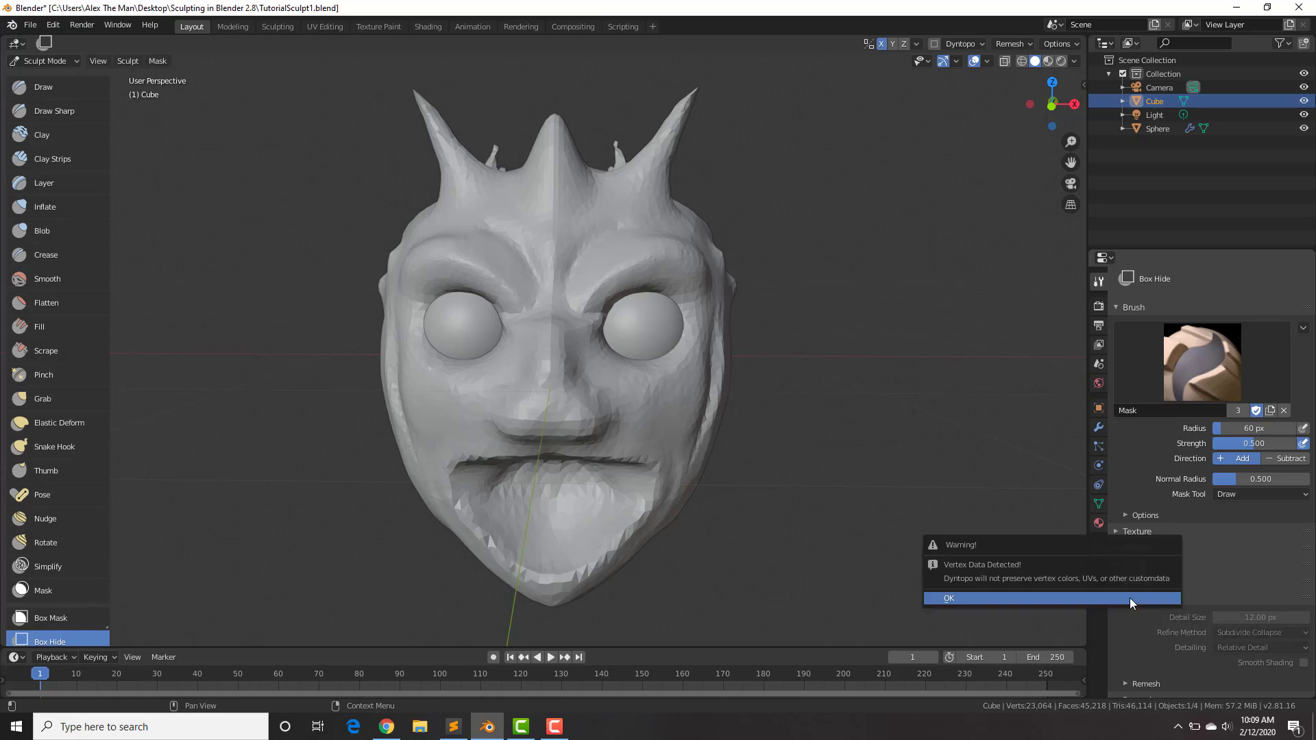
{"action": "left_click", "coordinate": [1129, 598]}
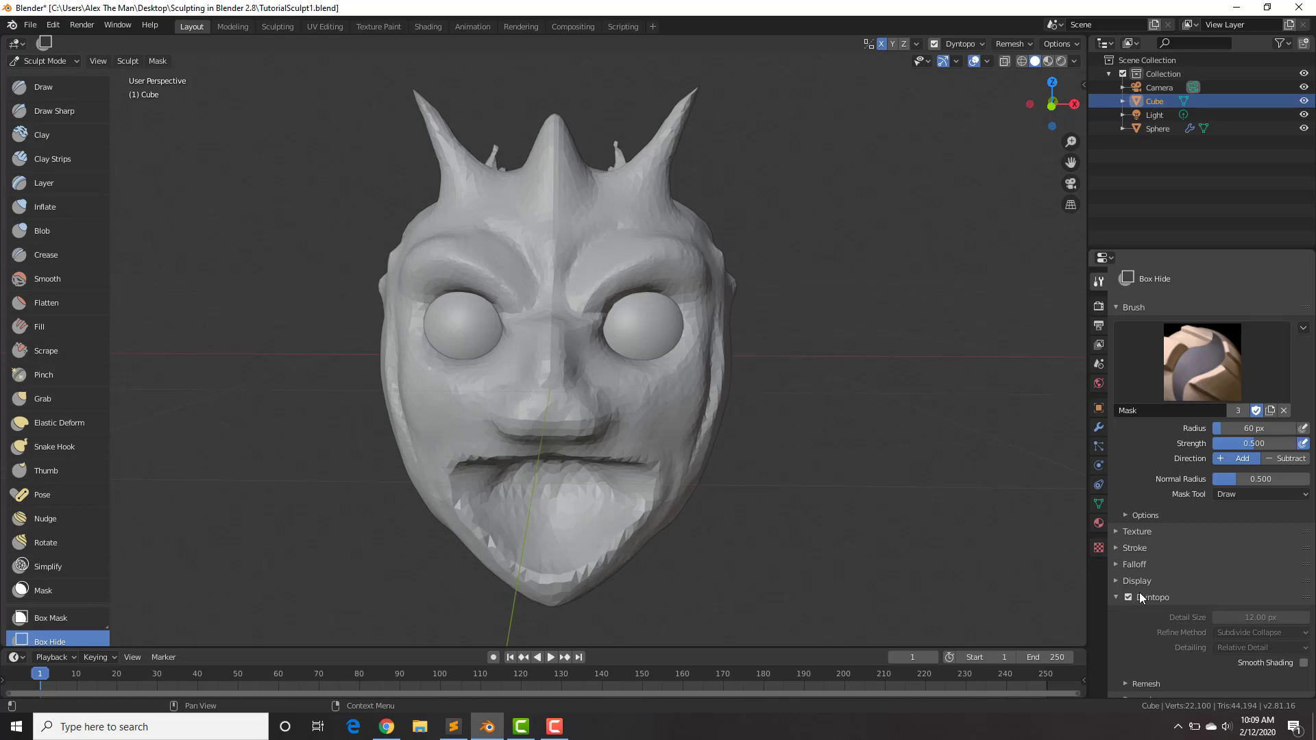
- Activate the Draw brush for sculpting the area around the eyes
{"action": "scroll", "coordinate": [1173, 564], "scroll_direction": "down", "scroll_amount": 4}
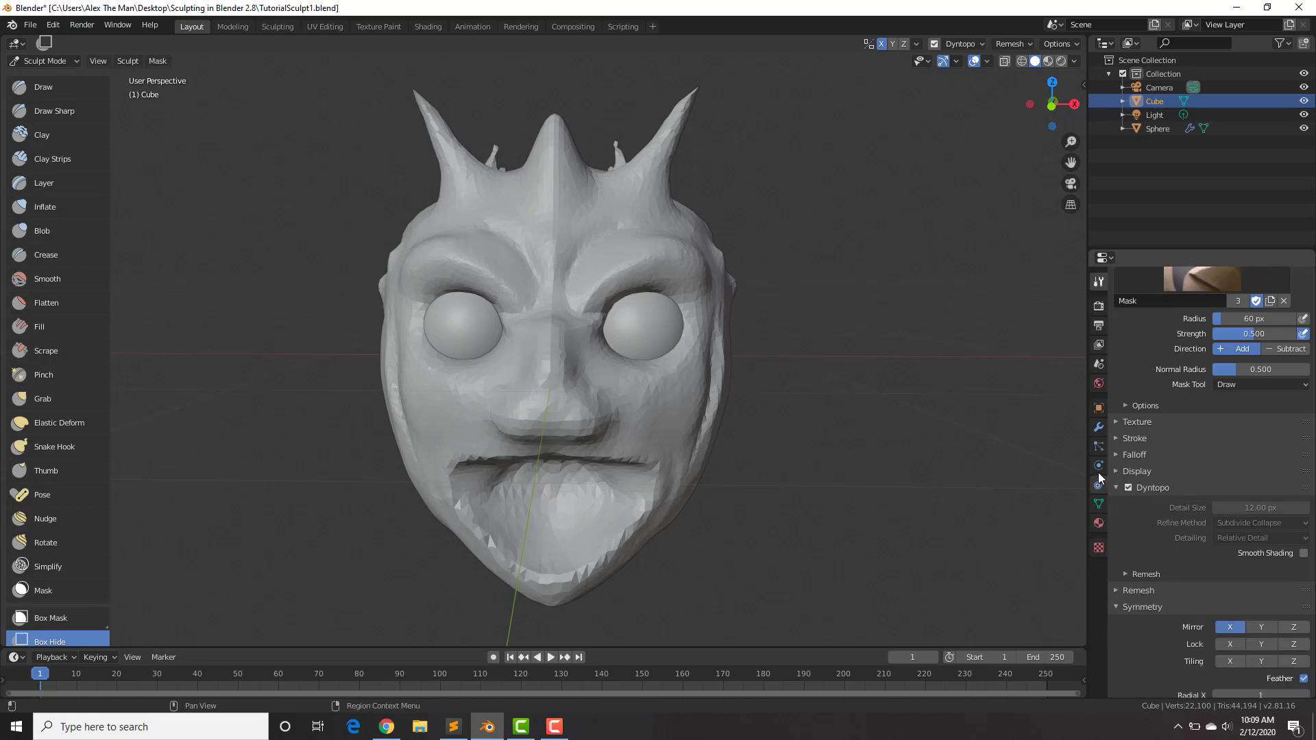
{"action": "left_click", "coordinate": [58, 88]}
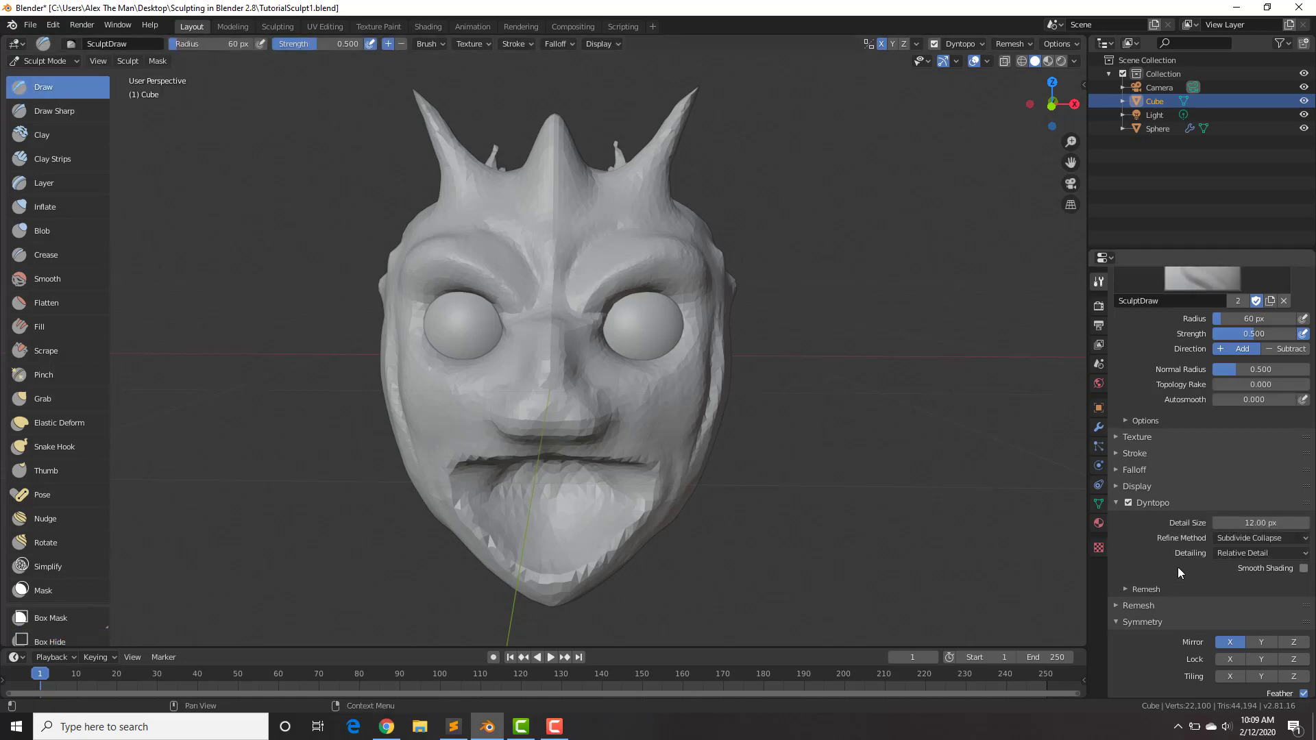
{"action": "scroll", "coordinate": [706, 404], "scroll_direction": "up", "scroll_amount": 3}
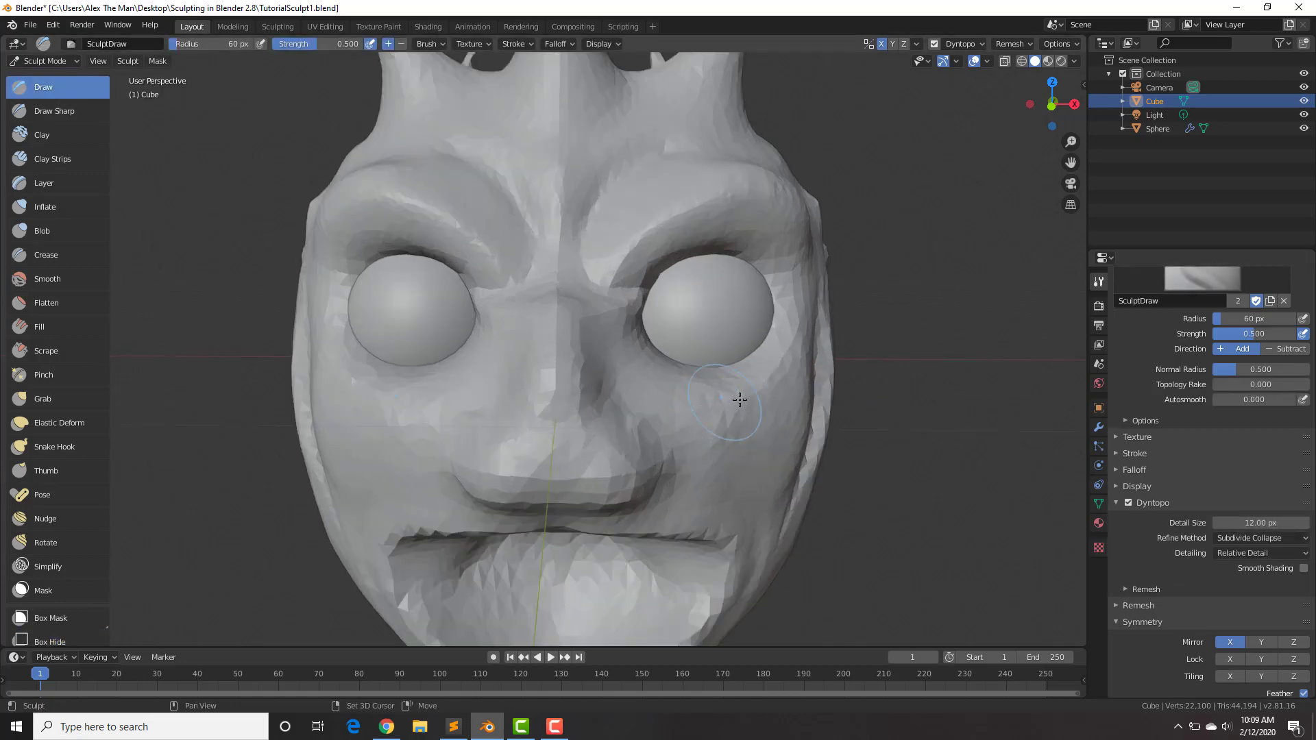
{"action": "middle_click_drag", "start_coordinate": [696, 354], "coordinate": [663, 282], "text": "shift"}
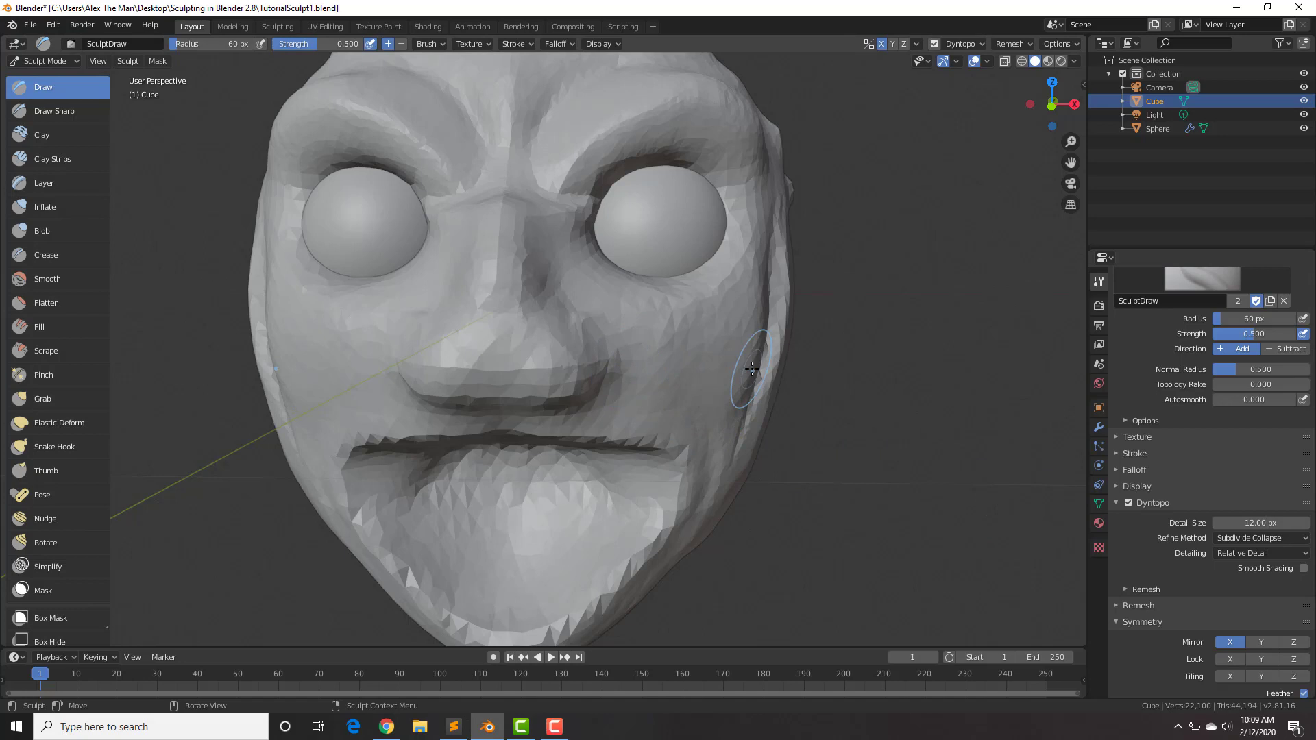
{"action": "scroll", "coordinate": [752, 370], "scroll_direction": "down", "scroll_amount": 5}
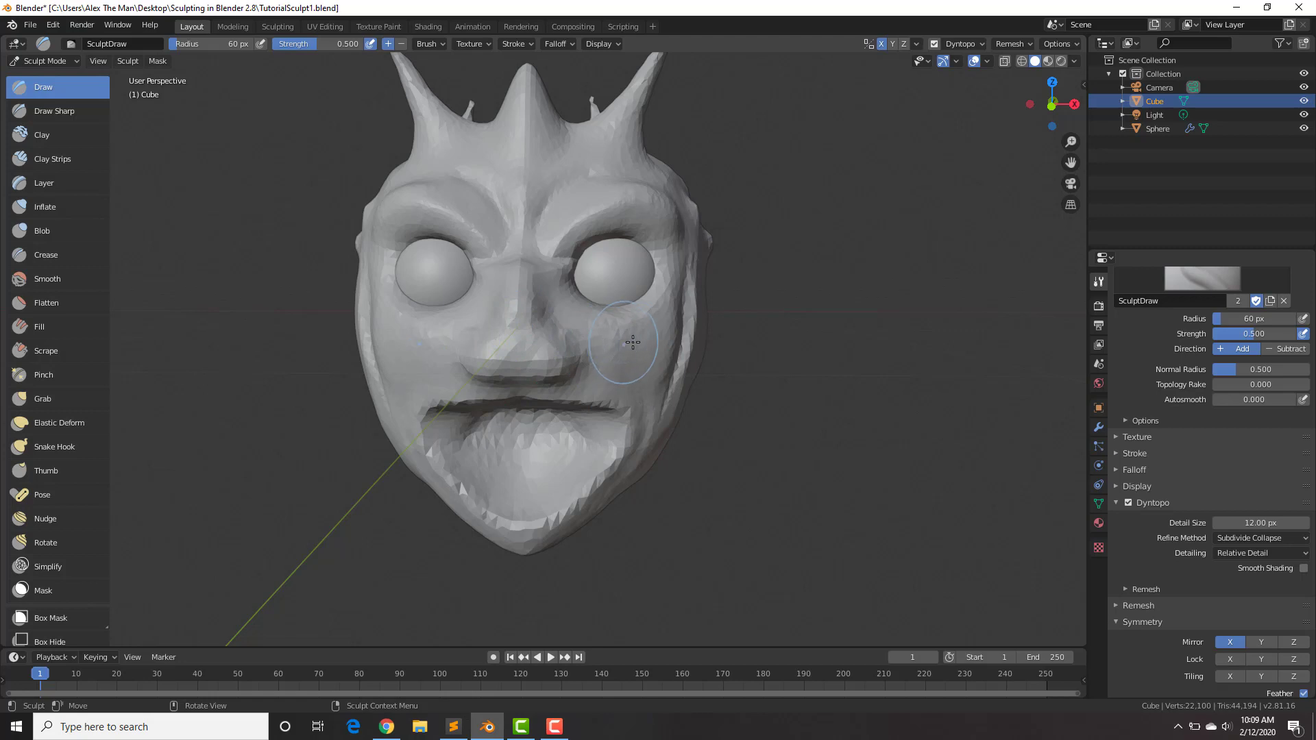
{"action": "scroll", "coordinate": [637, 346], "scroll_direction": "up", "scroll_amount": 1}
- Set the Dyntopo detail size to 6 px
{"action": "left_click", "coordinate": [1261, 523]}
{"action": "type", "text": "12.0"}
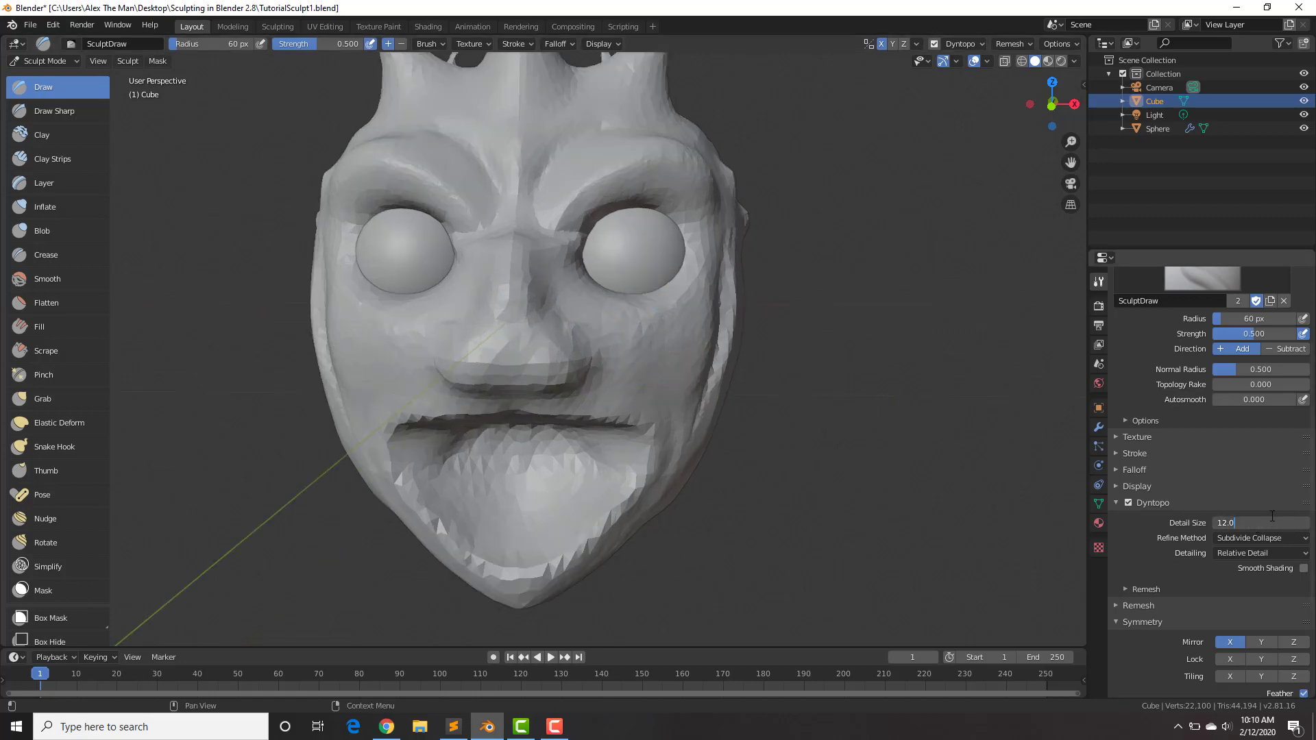
{"action": "type", "text": "6"}
{"action": "key", "text": "Return"}
{"action": "left_click", "coordinate": [1266, 521]}
{"action": "type", "text": "6"}
{"action": "key", "text": "Return"}
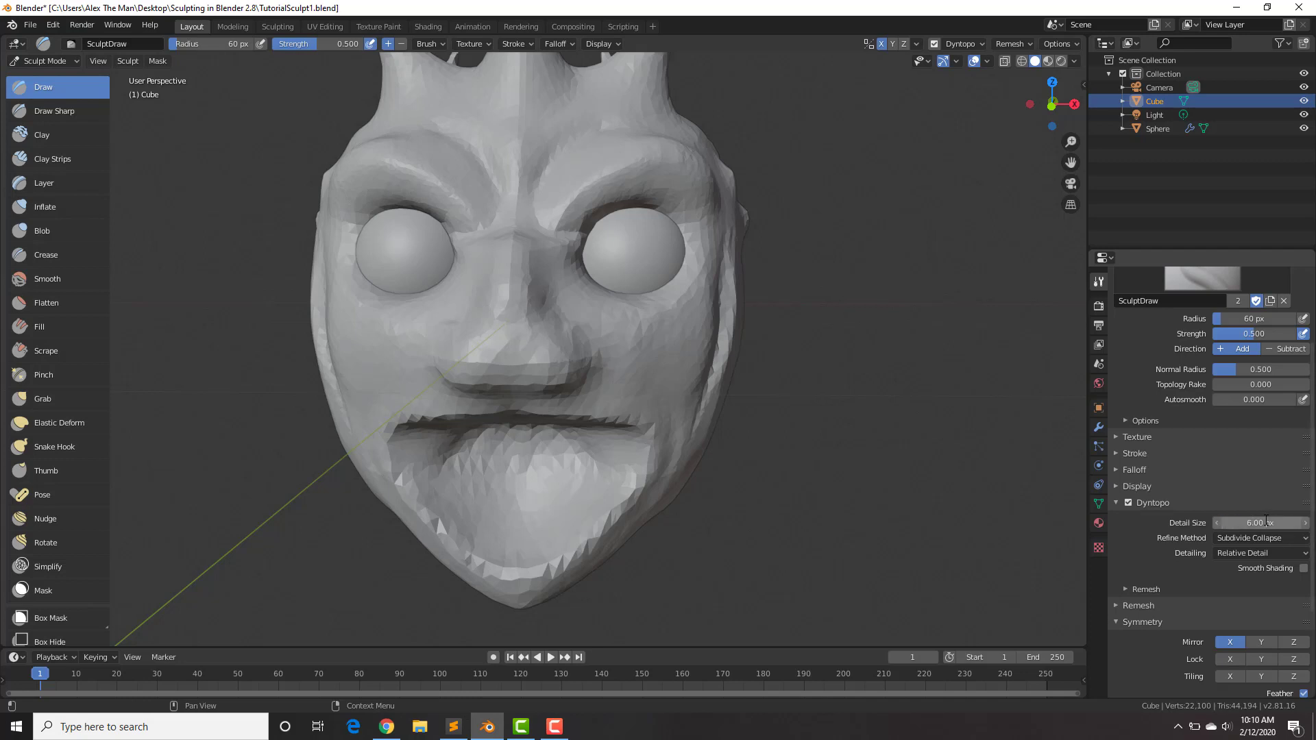
{"action": "scroll", "coordinate": [719, 316], "scroll_direction": "up", "scroll_amount": 3}
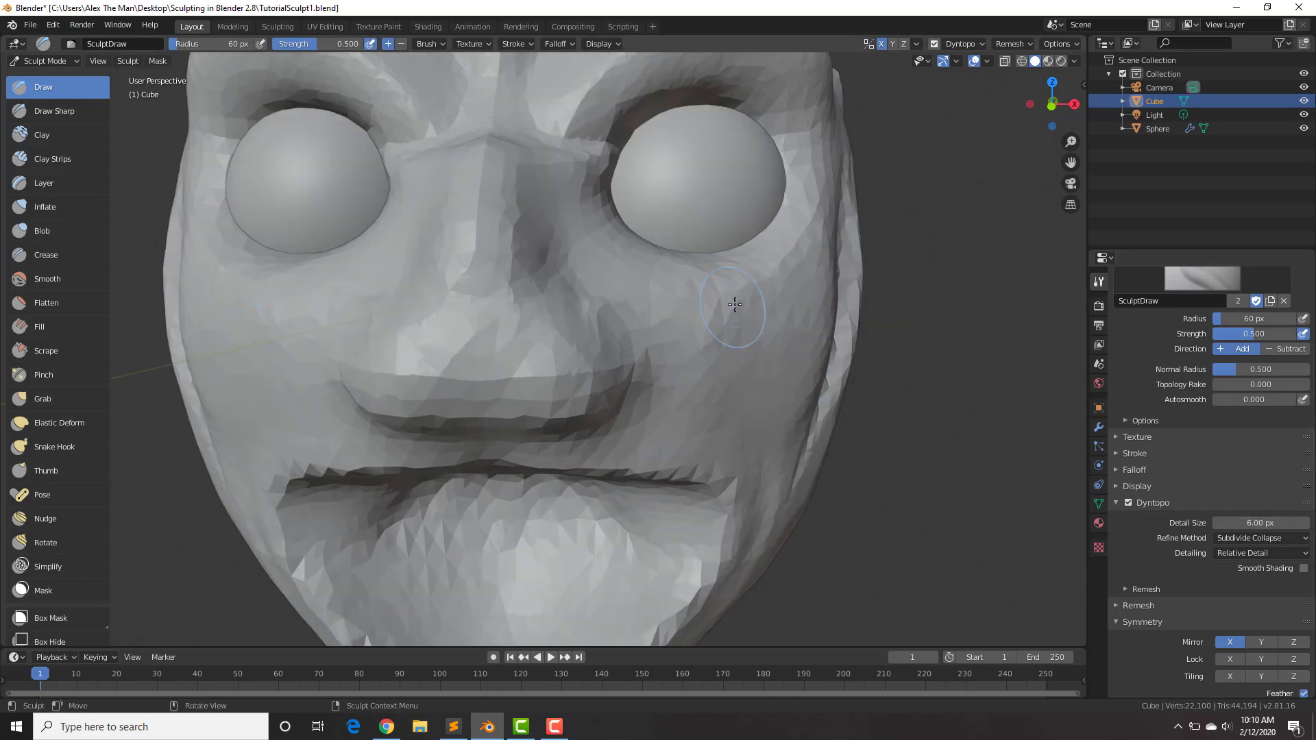
- Build up the skin along the lower eyelids beneath the eye spheres with Draw brush strokes
{"action": "middle_click_drag", "start_coordinate": [718, 326], "coordinate": [728, 307]}
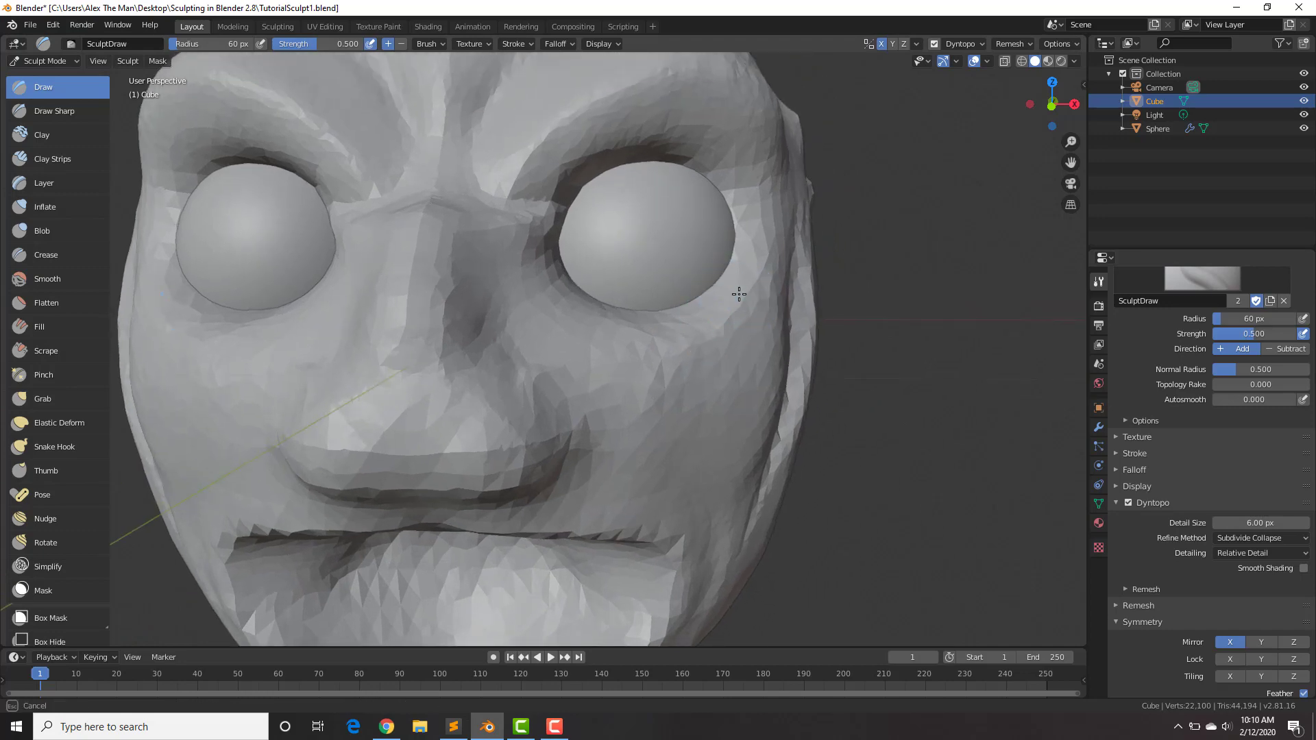
{"action": "mouse_move", "coordinate": [594, 332]}
{"action": "left_mouse_down"}
{"action": "mouse_move", "coordinate": [740, 304]}
{"action": "mouse_move", "coordinate": [756, 279]}
{"action": "mouse_move", "coordinate": [670, 327]}
{"action": "mouse_move", "coordinate": [574, 329]}
{"action": "mouse_move", "coordinate": [546, 312]}
{"action": "mouse_move", "coordinate": [580, 306]}
{"action": "left_mouse_up"}
{"action": "scroll", "coordinate": [598, 305], "scroll_direction": "down", "scroll_amount": 2, "text": "shift"}
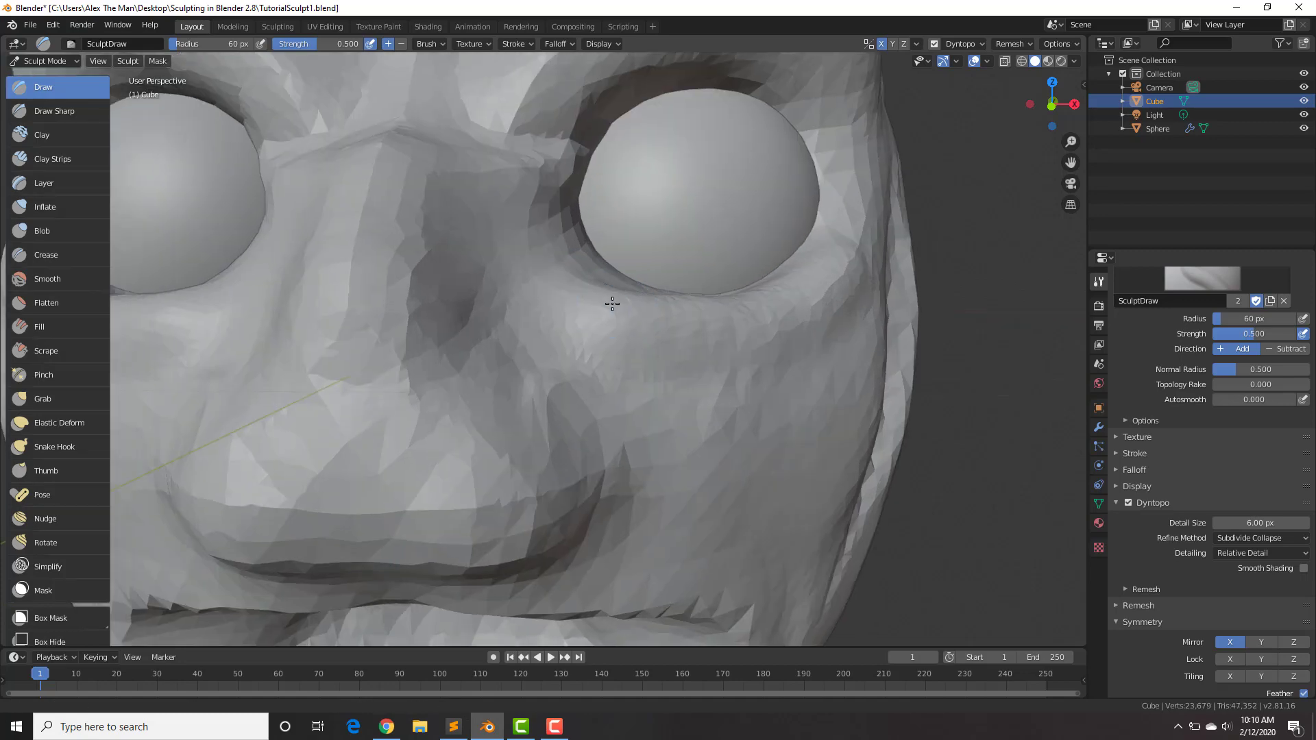
{"action": "scroll", "coordinate": [611, 303], "scroll_direction": "down", "scroll_amount": 3, "text": "shift"}
- Try a Draw stroke on the cheek beside the nostril and undo it
{"action": "scroll", "coordinate": [616, 291], "scroll_direction": "up", "scroll_amount": 2}
{"action": "scroll", "coordinate": [619, 285], "scroll_direction": "up", "scroll_amount": 3}
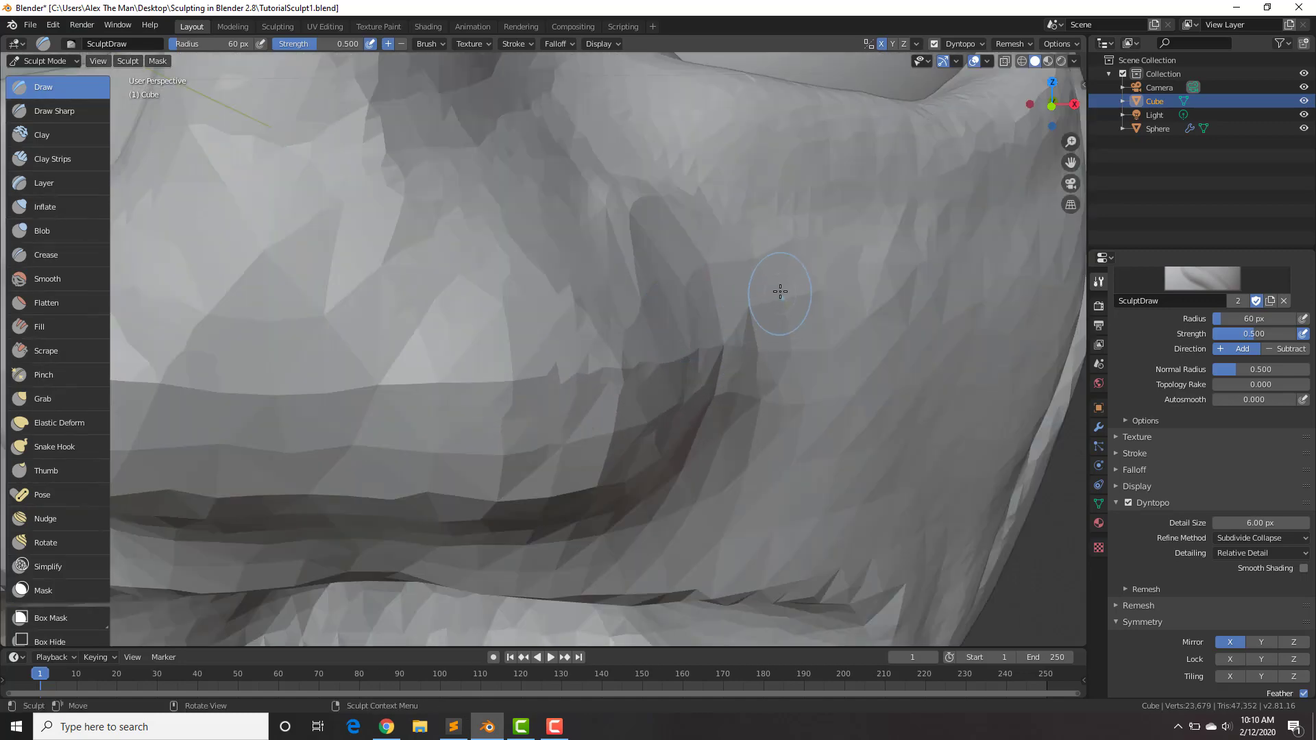
{"action": "left_click_drag", "start_coordinate": [779, 288], "coordinate": [759, 263]}
{"action": "key", "text": "ctrl+z"}
- Sculpt raised folds across the bridge of the nose and refine the area beside it with Draw strokes
{"action": "scroll", "coordinate": [668, 199], "scroll_direction": "down", "scroll_amount": 3}
{"action": "mouse_move", "coordinate": [668, 200]}
{"action": "middle_mouse_down"}
{"action": "mouse_move", "coordinate": [661, 212]}
{"action": "mouse_move", "coordinate": [740, 279]}
{"action": "middle_mouse_up"}
{"action": "mouse_move", "coordinate": [740, 278]}
{"action": "left_mouse_down"}
{"action": "mouse_move", "coordinate": [788, 294]}
{"action": "mouse_move", "coordinate": [505, 332]}
{"action": "mouse_move", "coordinate": [712, 322]}
{"action": "left_mouse_up"}
{"action": "middle_click_drag", "start_coordinate": [706, 228], "coordinate": [695, 264]}
{"action": "mouse_move", "coordinate": [696, 264]}
{"action": "left_mouse_down"}
{"action": "mouse_move", "coordinate": [666, 282]}
{"action": "mouse_move", "coordinate": [500, 279]}
{"action": "mouse_move", "coordinate": [719, 294]}
{"action": "left_mouse_up"}
{"action": "scroll", "coordinate": [719, 294], "scroll_direction": "down", "scroll_amount": 5}
{"action": "mouse_move", "coordinate": [719, 293]}
{"action": "middle_mouse_down"}
{"action": "mouse_move", "coordinate": [658, 306]}
{"action": "mouse_move", "coordinate": [753, 343]}
{"action": "mouse_move", "coordinate": [779, 367]}
{"action": "middle_mouse_up"}
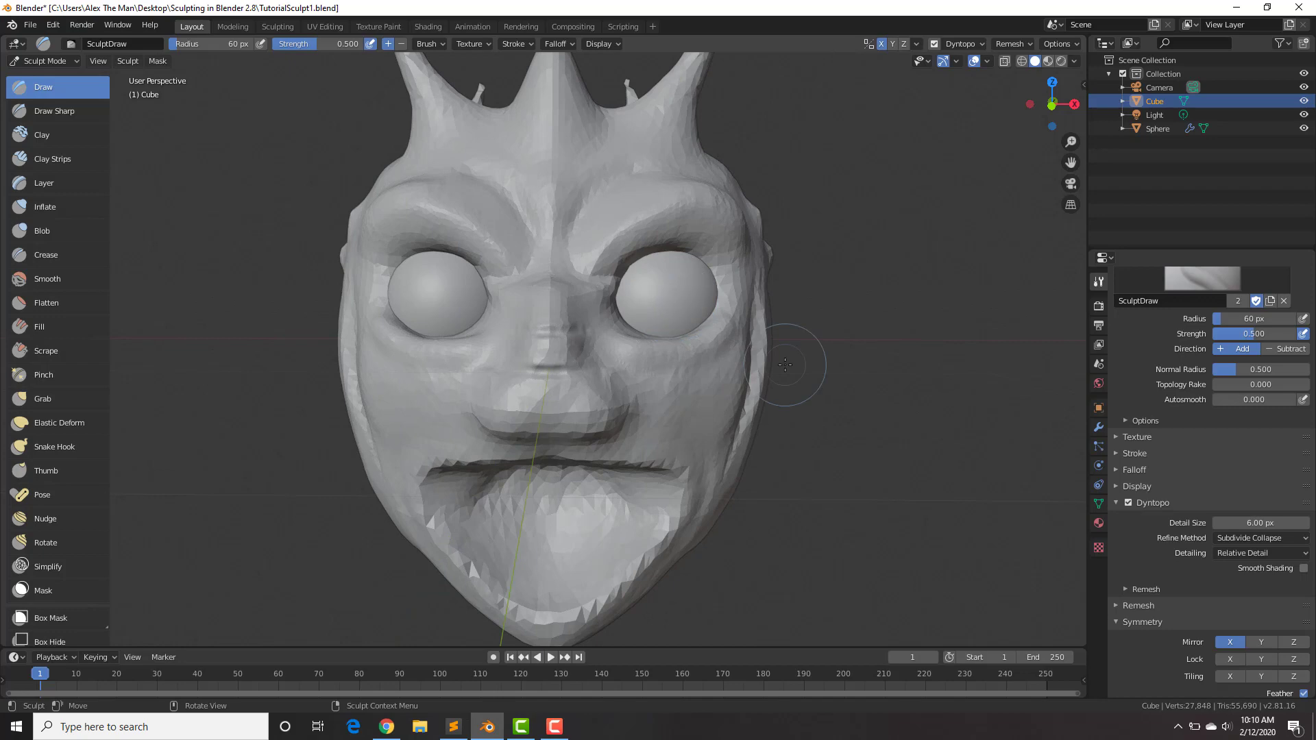
- Sharpen the folds across the nose with the Crease brush at a 101 px radius and undo the last stroke
{"action": "scroll", "coordinate": [779, 367], "scroll_direction": "up", "scroll_amount": 4}
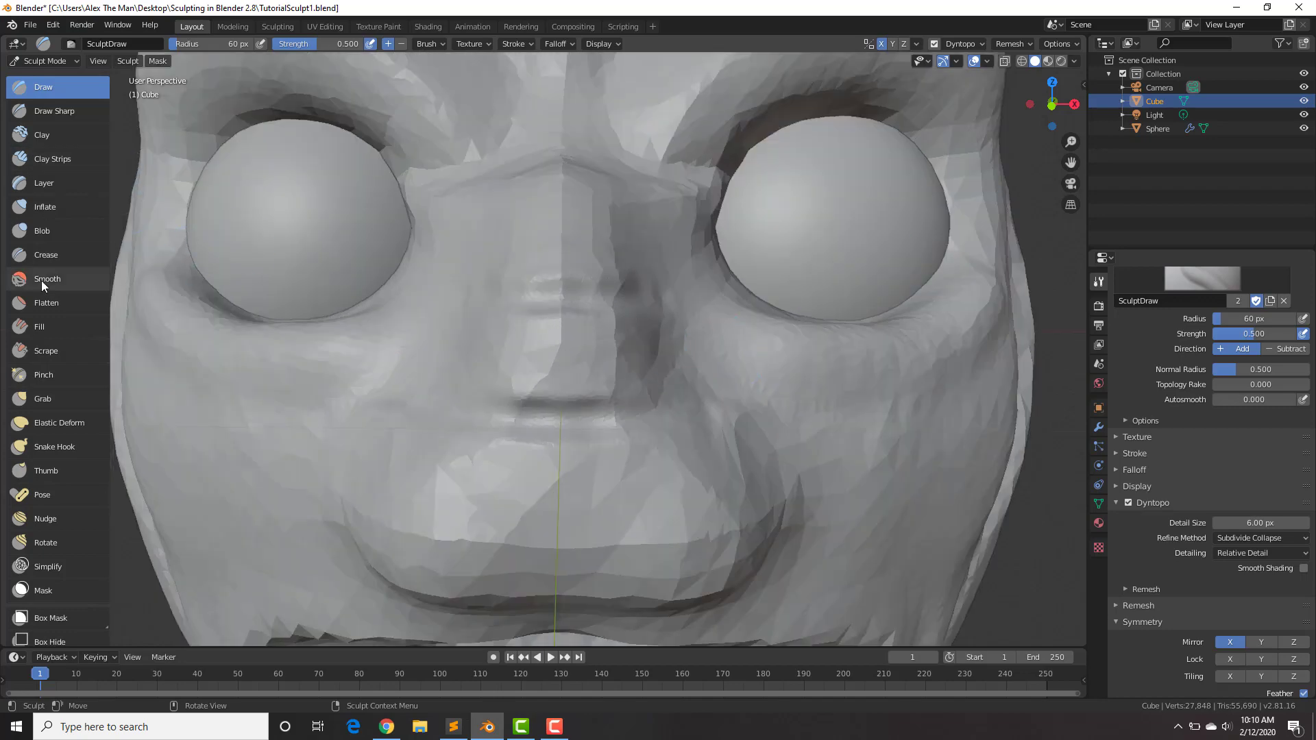
{"action": "left_click", "coordinate": [48, 255]}
{"action": "key", "text": "f"}
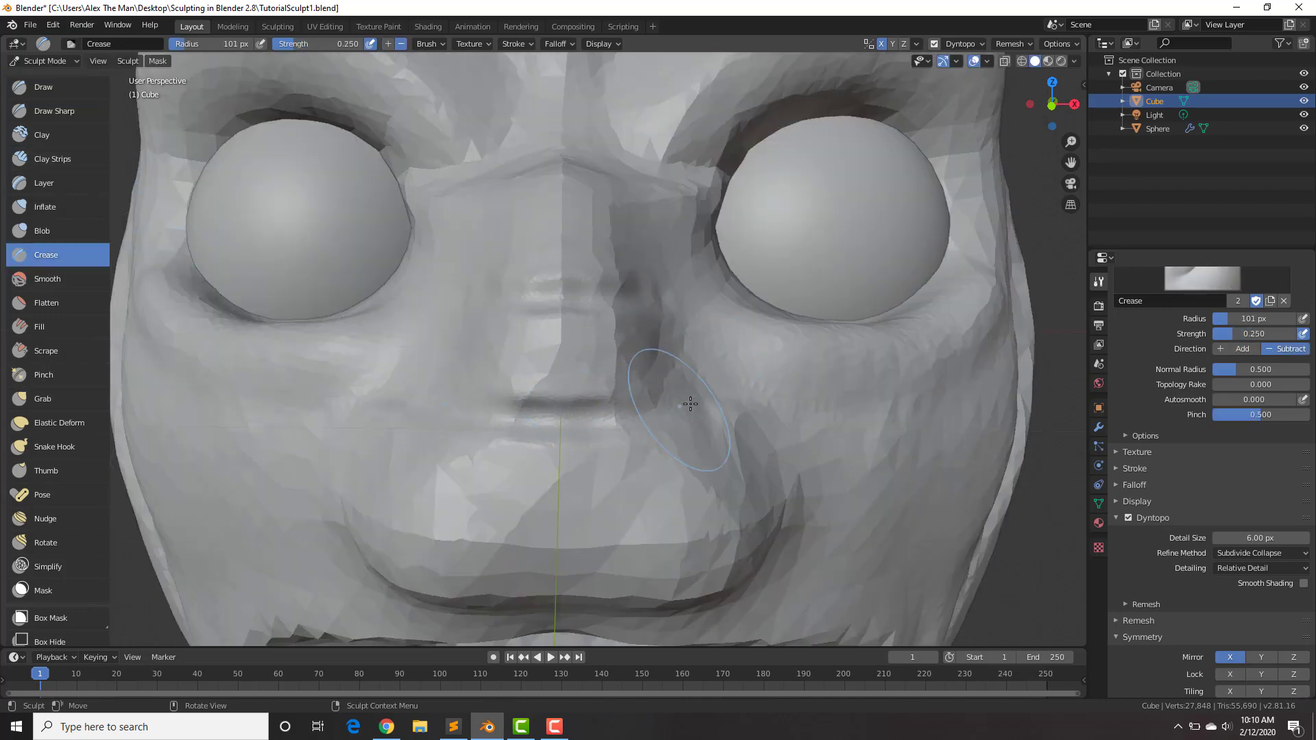
{"action": "left_click", "coordinate": [543, 418]}
{"action": "left_click_drag", "start_coordinate": [623, 410], "coordinate": [505, 425]}
{"action": "mouse_move", "coordinate": [654, 390]}
{"action": "left_mouse_down"}
{"action": "mouse_move", "coordinate": [675, 279]}
{"action": "mouse_move", "coordinate": [528, 309]}
{"action": "left_mouse_up"}
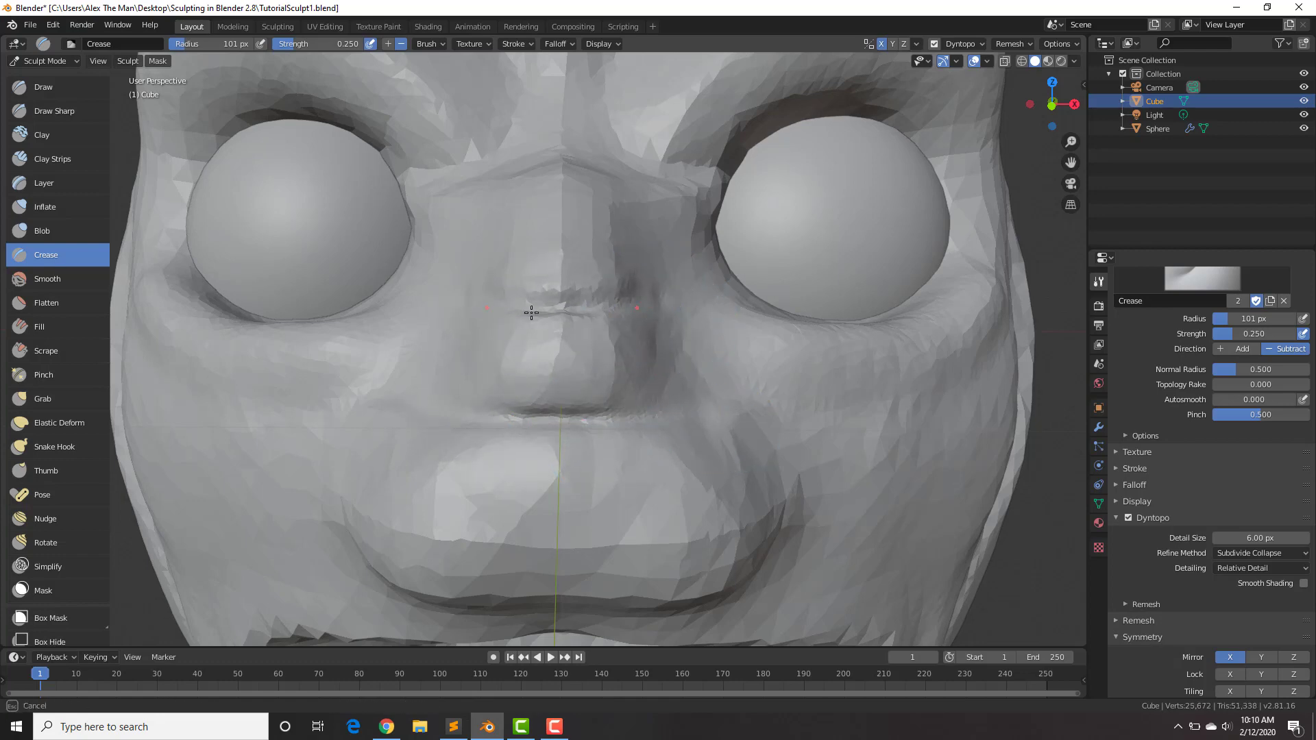
{"action": "key", "text": "ctrl+z"}
- Activate the Draw brush and set its radius to 51 px for small details on the cheek
{"action": "scroll", "coordinate": [791, 367], "scroll_direction": "up", "scroll_amount": 6}
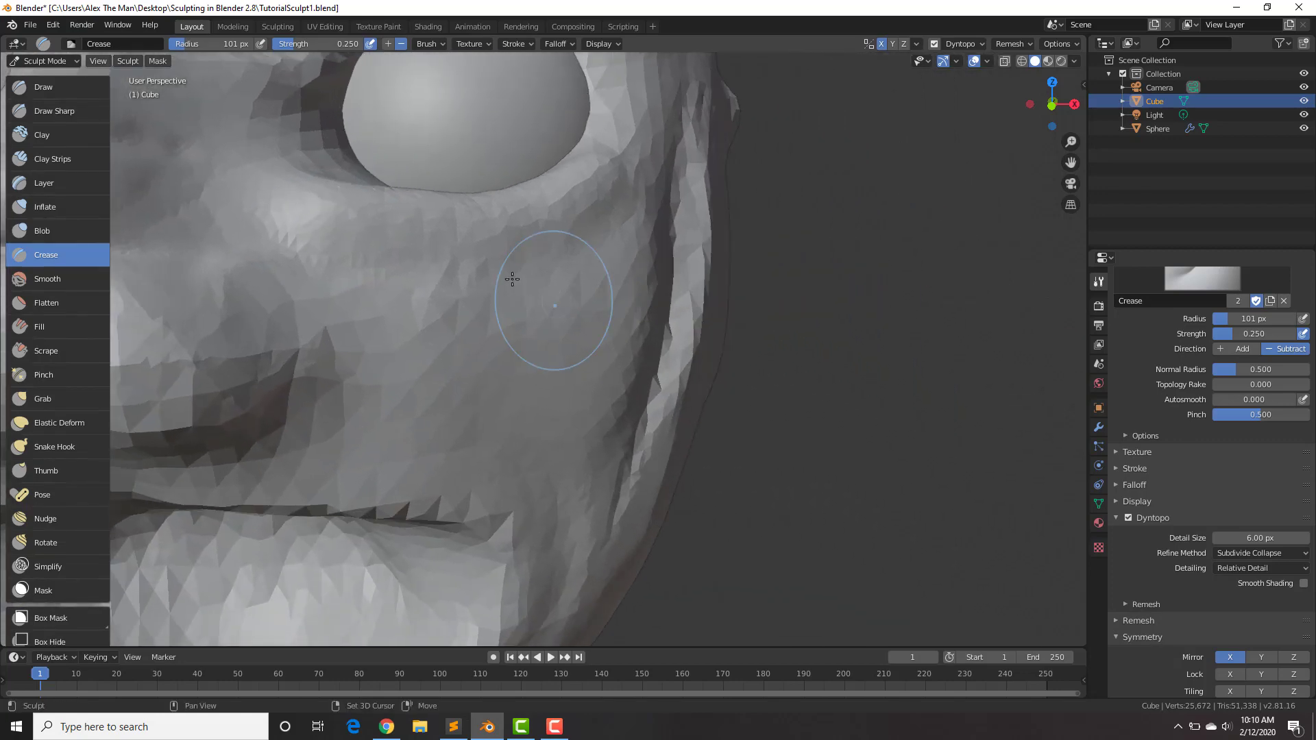
{"action": "left_click", "coordinate": [55, 94]}
{"action": "scroll", "coordinate": [470, 363], "scroll_direction": "up", "scroll_amount": 3}
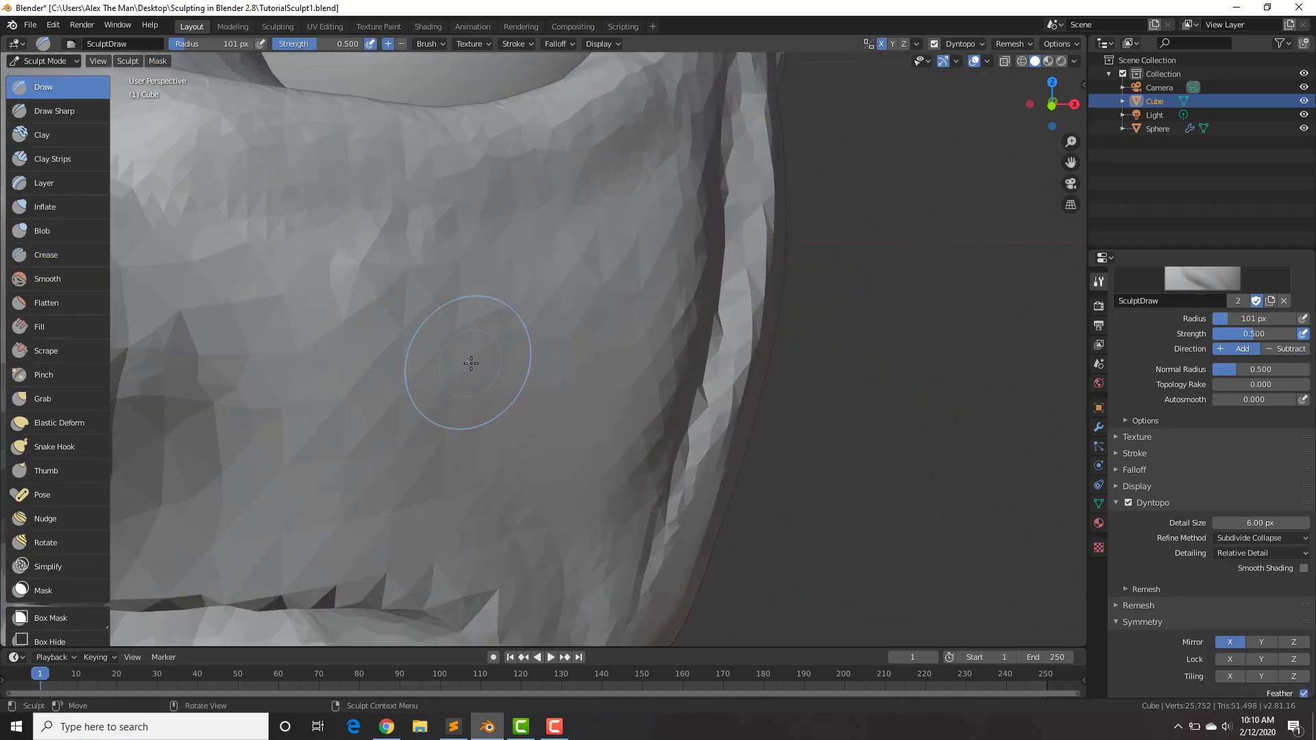
{"action": "key", "text": "f"}
{"action": "left_click", "coordinate": [419, 317]}
- Raise two small mirrored bumps side by side on the cheek below the eye
{"action": "left_click_drag", "start_coordinate": [415, 310], "coordinate": [421, 317]}
{"action": "left_click_drag", "start_coordinate": [547, 302], "coordinate": [554, 297]}
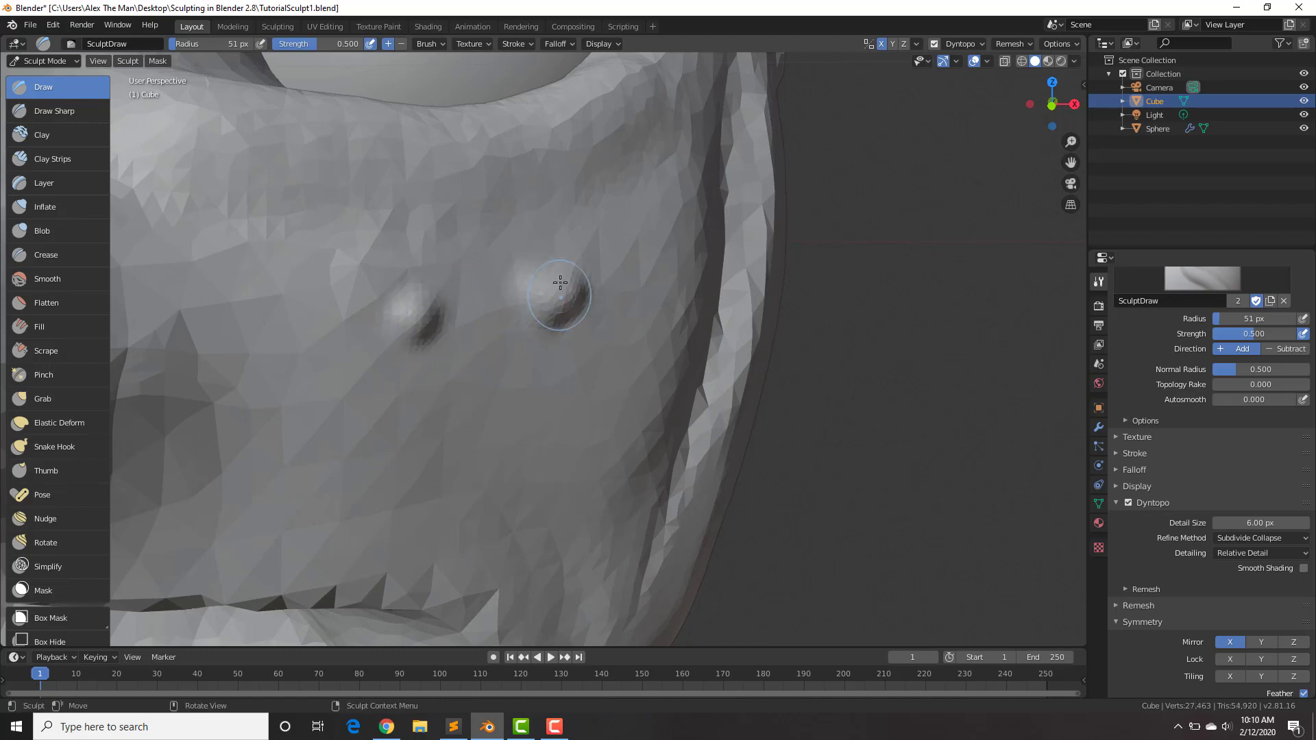
{"action": "scroll", "coordinate": [555, 296], "scroll_direction": "down", "scroll_amount": 2}
{"action": "scroll", "coordinate": [558, 294], "scroll_direction": "down", "scroll_amount": 5}
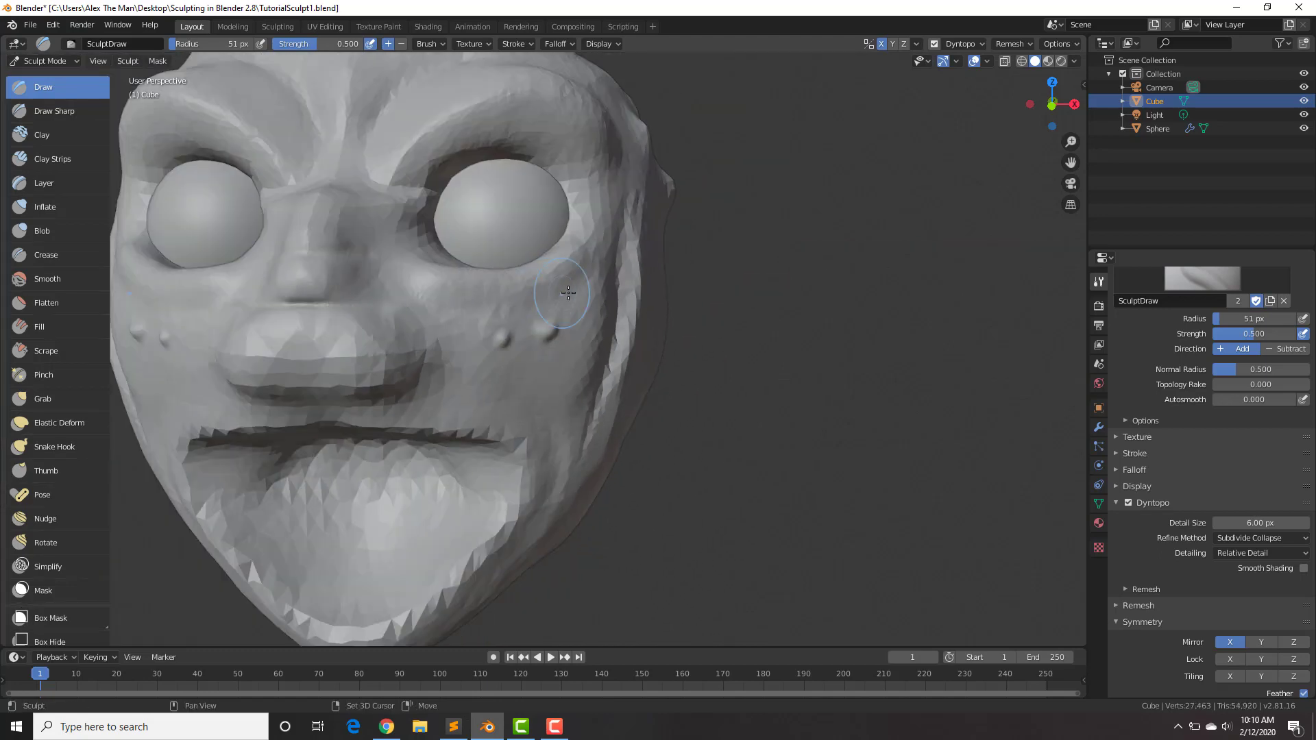
{"action": "middle_click_drag", "start_coordinate": [560, 295], "coordinate": [603, 296], "text": "shift"}
{"action": "middle_click_drag", "start_coordinate": [569, 346], "coordinate": [534, 350]}
{"action": "left_click_drag", "start_coordinate": [576, 352], "coordinate": [541, 348]}
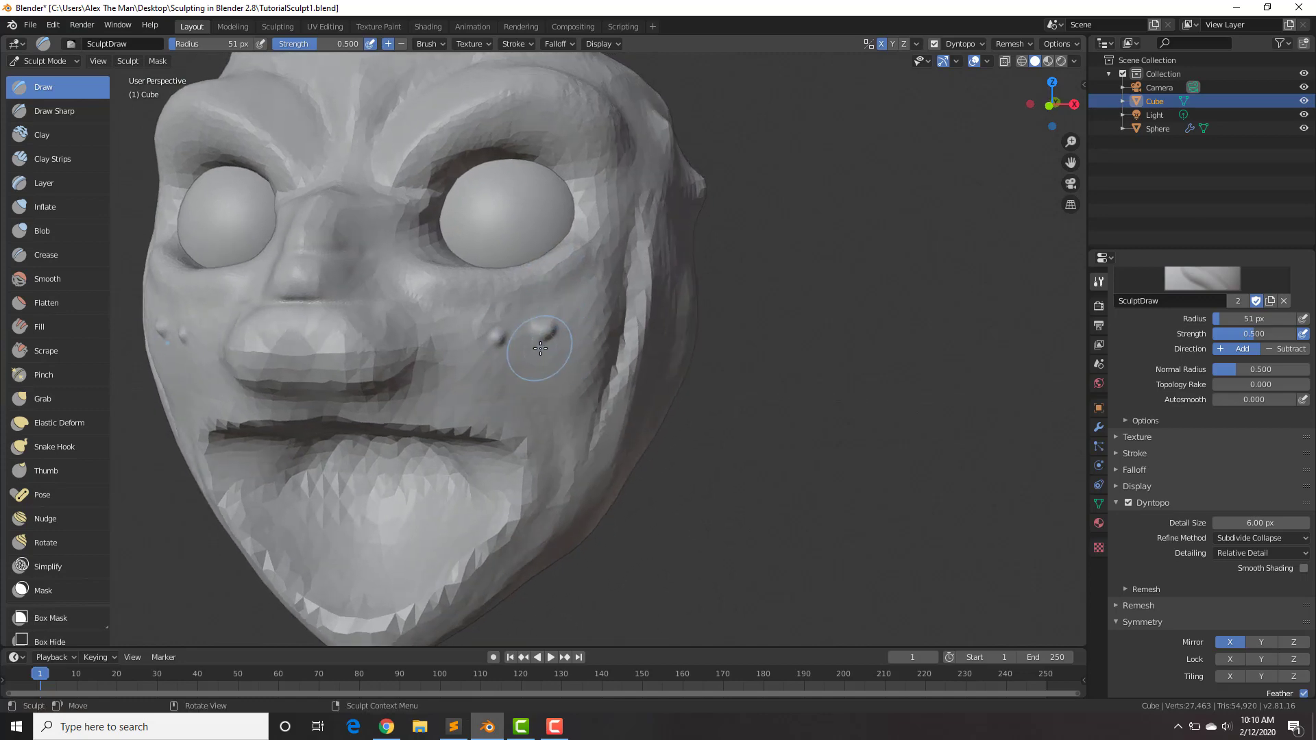
- Set the Dyntopo detail size to 12 px
{"action": "left_click", "coordinate": [1247, 525]}
{"action": "left_click", "coordinate": [1247, 525]}
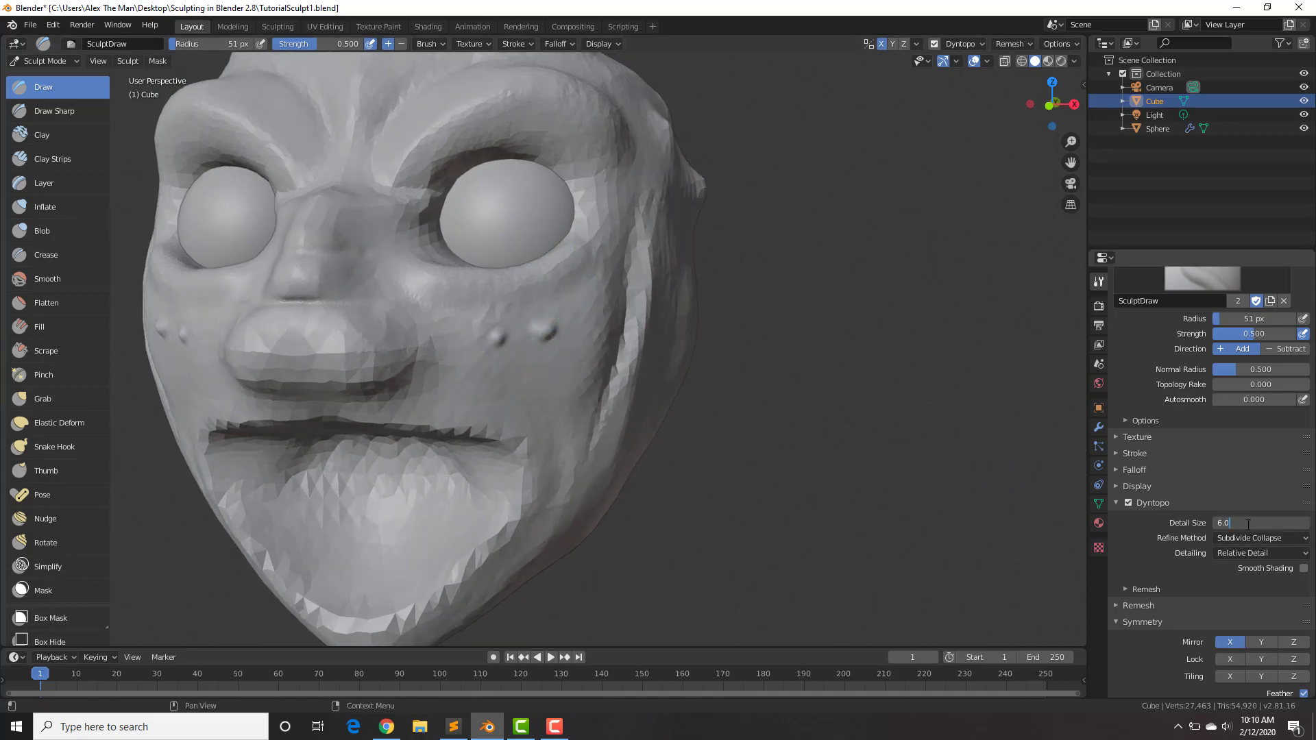
{"action": "key", "text": "Return"}
{"action": "left_click", "coordinate": [1247, 522]}
{"action": "type", "text": "12"}
{"action": "key", "text": "Return"}
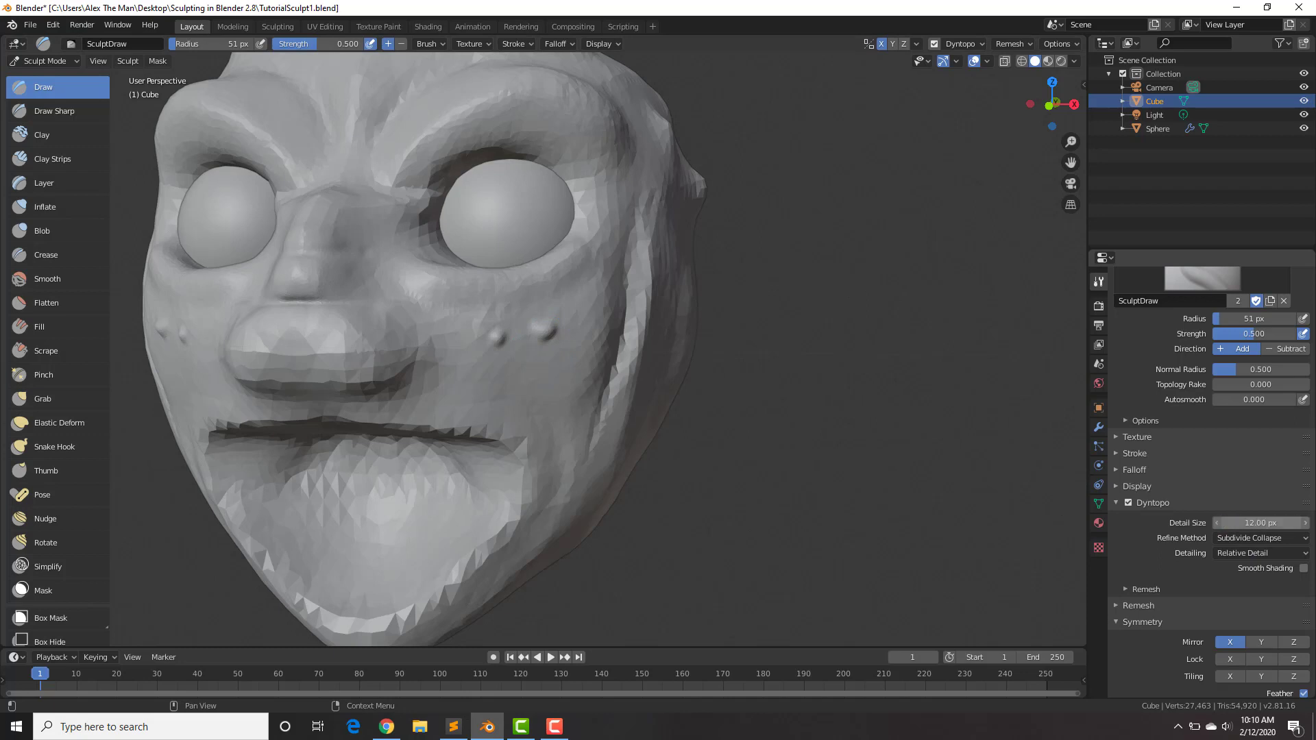
- Sculpt over the cheek bumps at the coarser detail size to dissolve them
{"action": "scroll", "coordinate": [520, 354], "scroll_direction": "up", "scroll_amount": 2}
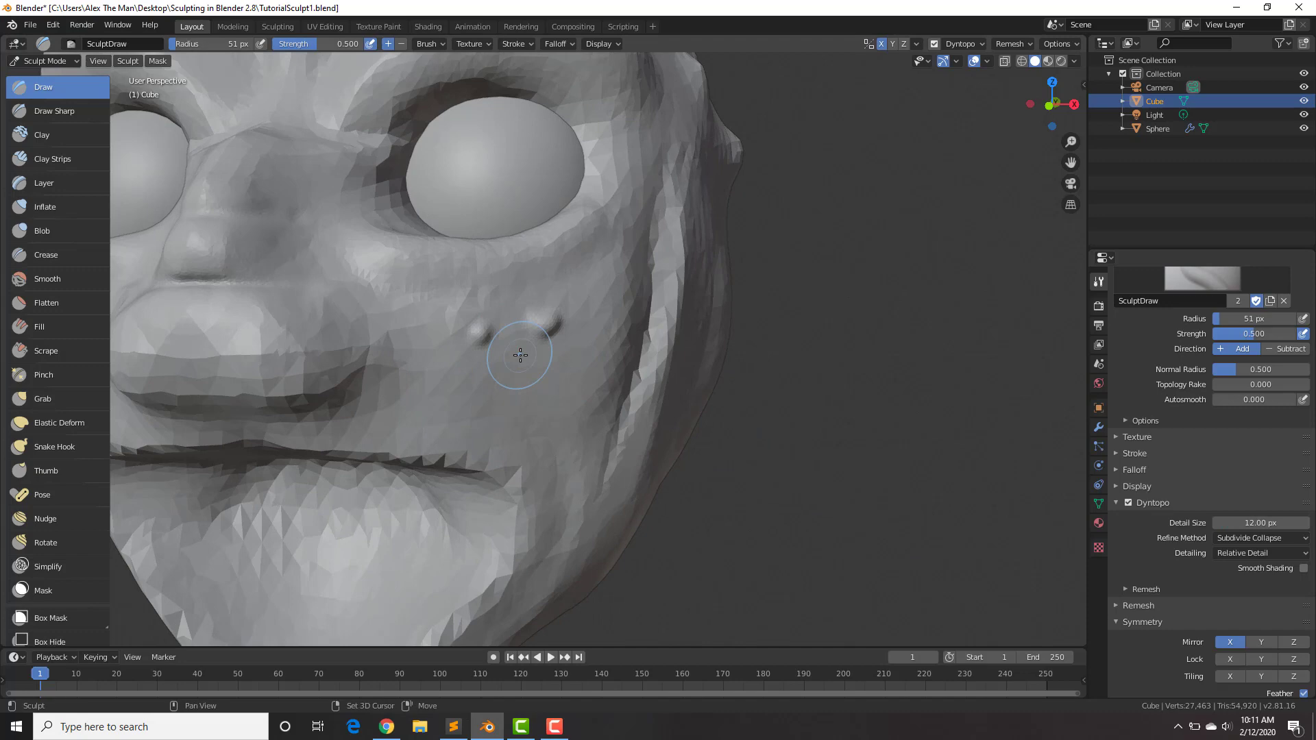
{"action": "middle_click_drag", "start_coordinate": [520, 354], "coordinate": [549, 346]}
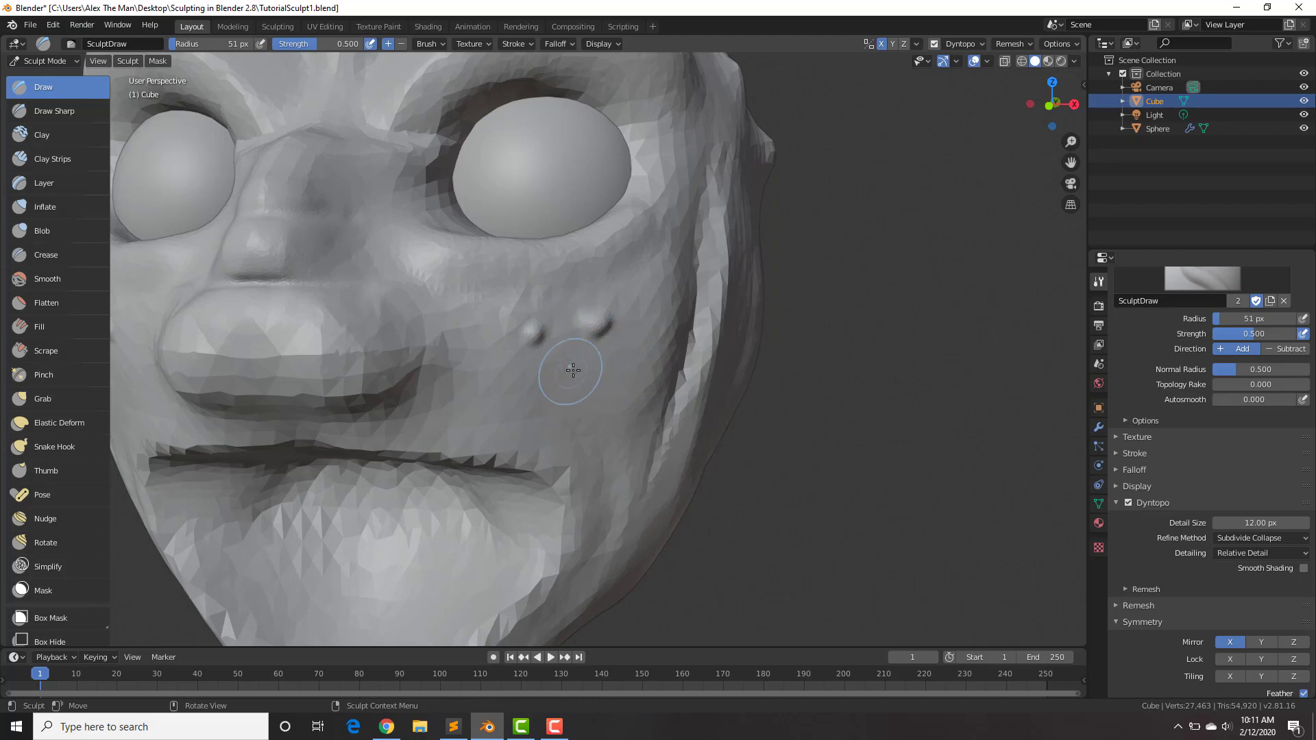
{"action": "middle_click_drag", "start_coordinate": [578, 366], "coordinate": [574, 362]}
{"action": "scroll", "coordinate": [566, 356], "scroll_direction": "down", "scroll_amount": 2}
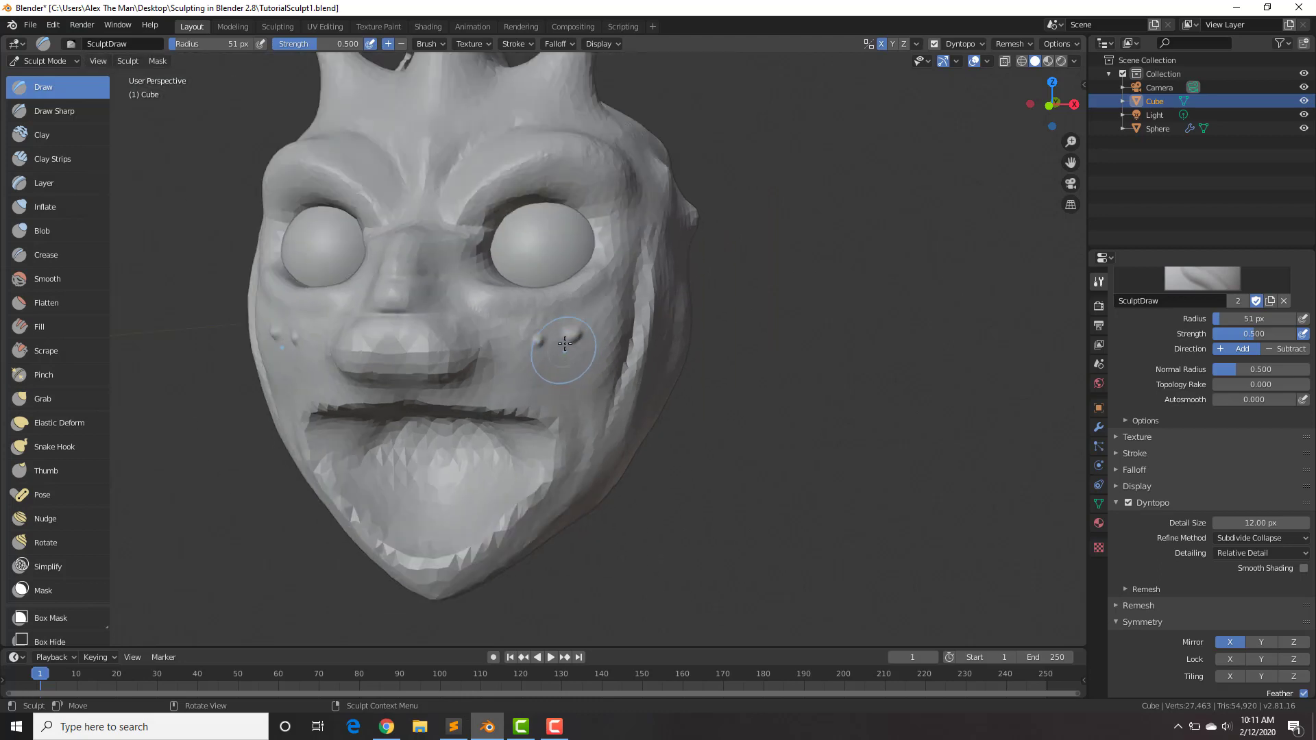
{"action": "mouse_move", "coordinate": [577, 338]}
{"action": "left_mouse_down"}
{"action": "mouse_move", "coordinate": [532, 348]}
{"action": "mouse_move", "coordinate": [591, 375]}
{"action": "mouse_move", "coordinate": [596, 357]}
{"action": "mouse_move", "coordinate": [578, 339]}
{"action": "mouse_move", "coordinate": [528, 351]}
{"action": "mouse_move", "coordinate": [618, 334]}
{"action": "mouse_move", "coordinate": [548, 344]}
{"action": "mouse_move", "coordinate": [573, 341]}
{"action": "left_mouse_up"}
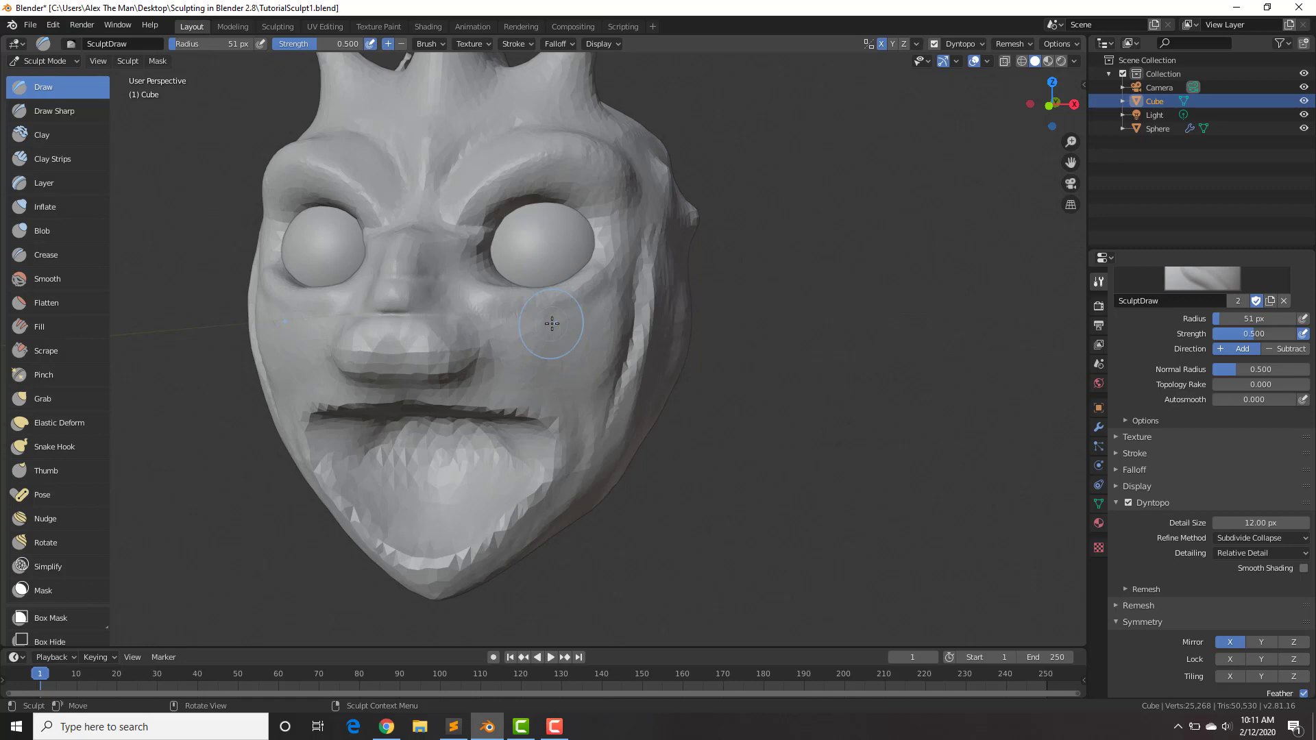
- Set the Dyntopo detail size to 5 px
{"action": "scroll", "coordinate": [541, 366], "scroll_direction": "up", "scroll_amount": 3}
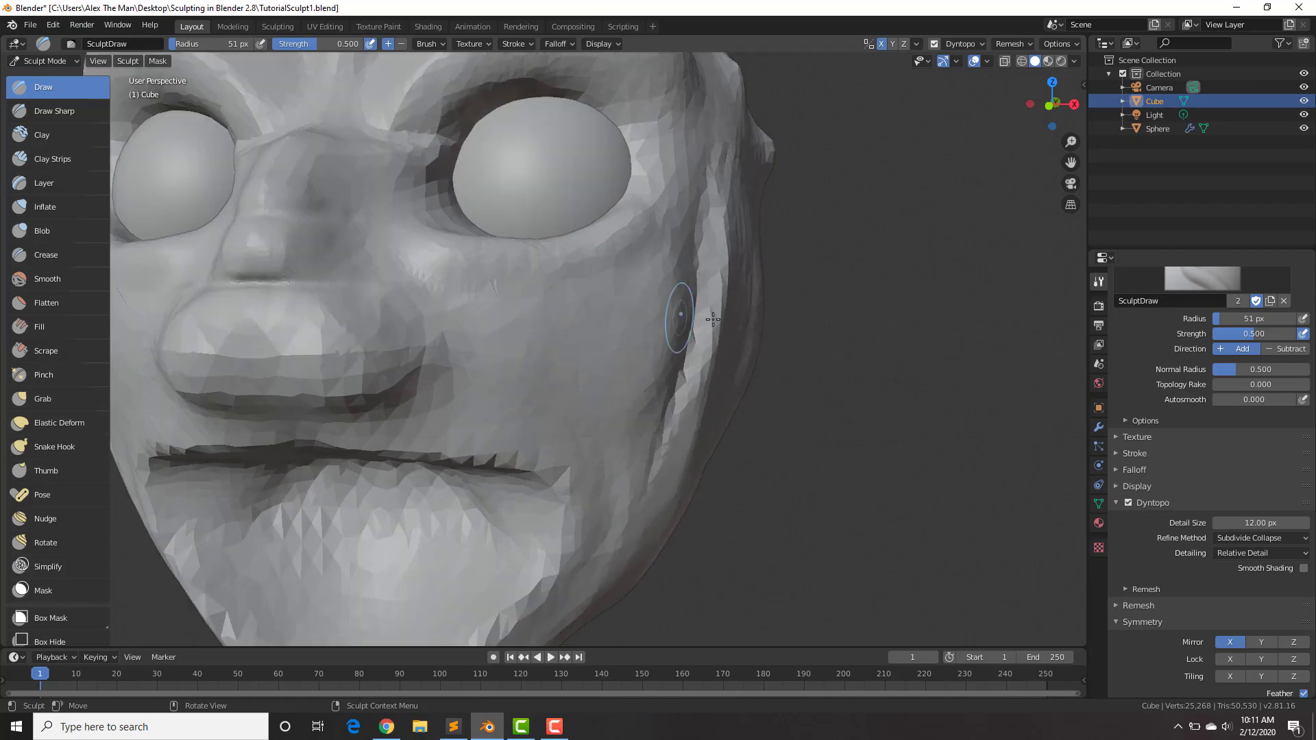
{"action": "left_click", "coordinate": [1262, 523]}
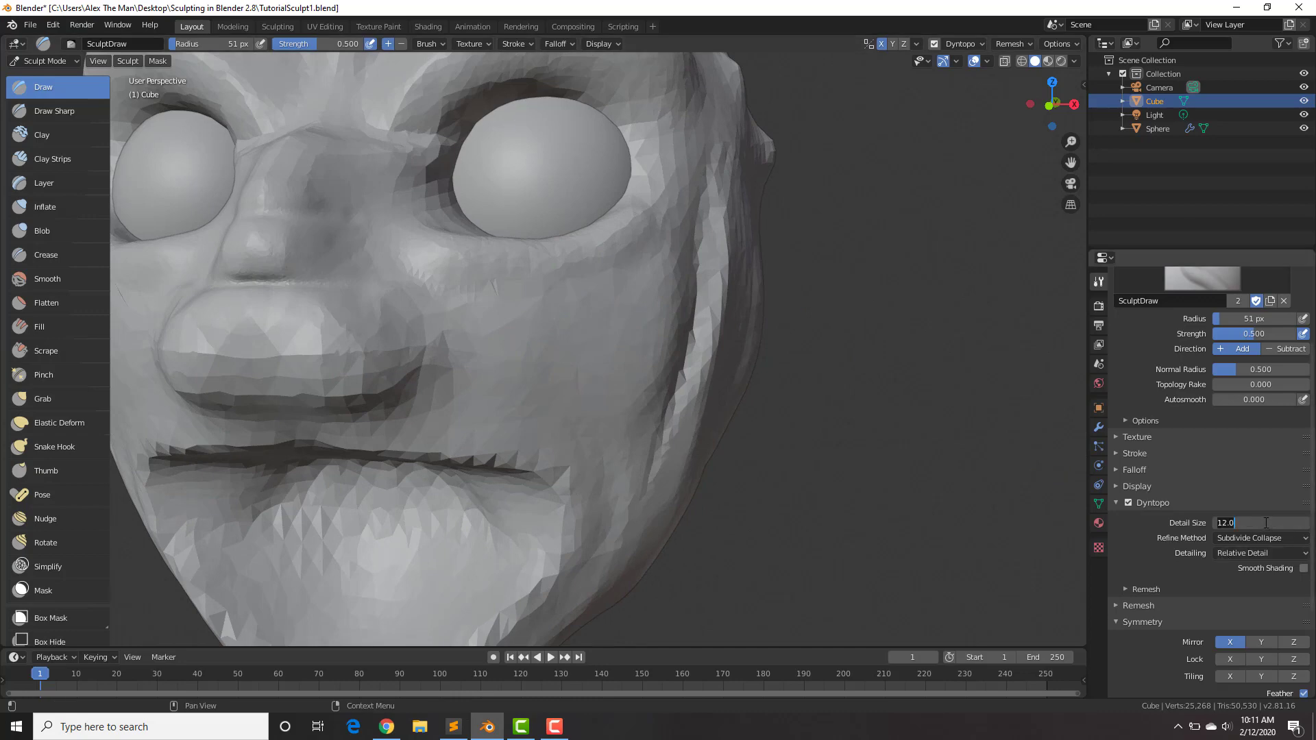
{"action": "type", "text": "5"}
{"action": "key", "text": "Return"}
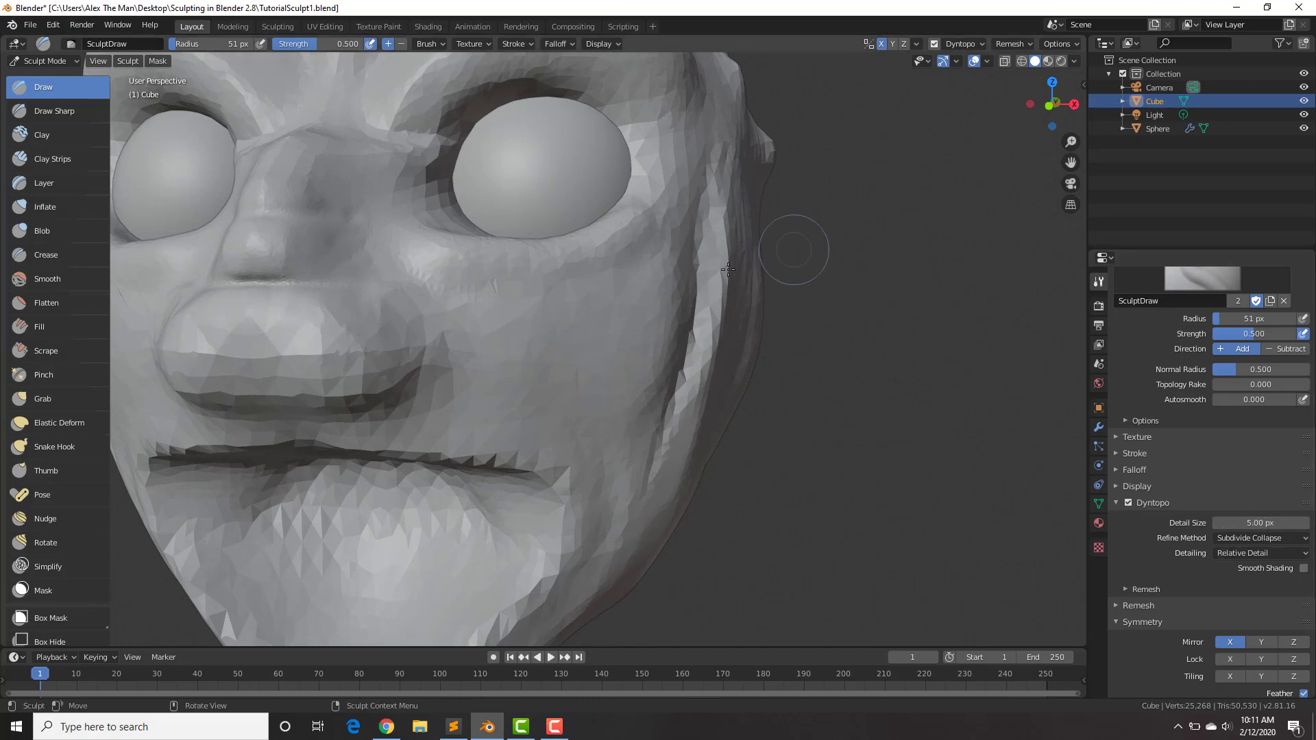
- Set the Draw brush radius to 21 px and sculpt two curved wrinkle lines across the cheek below the eye
{"action": "scroll", "coordinate": [489, 277], "scroll_direction": "up", "scroll_amount": 2}
{"action": "scroll", "coordinate": [591, 280], "scroll_direction": "down", "scroll_amount": 3}
{"action": "scroll", "coordinate": [583, 327], "scroll_direction": "up", "scroll_amount": 5}
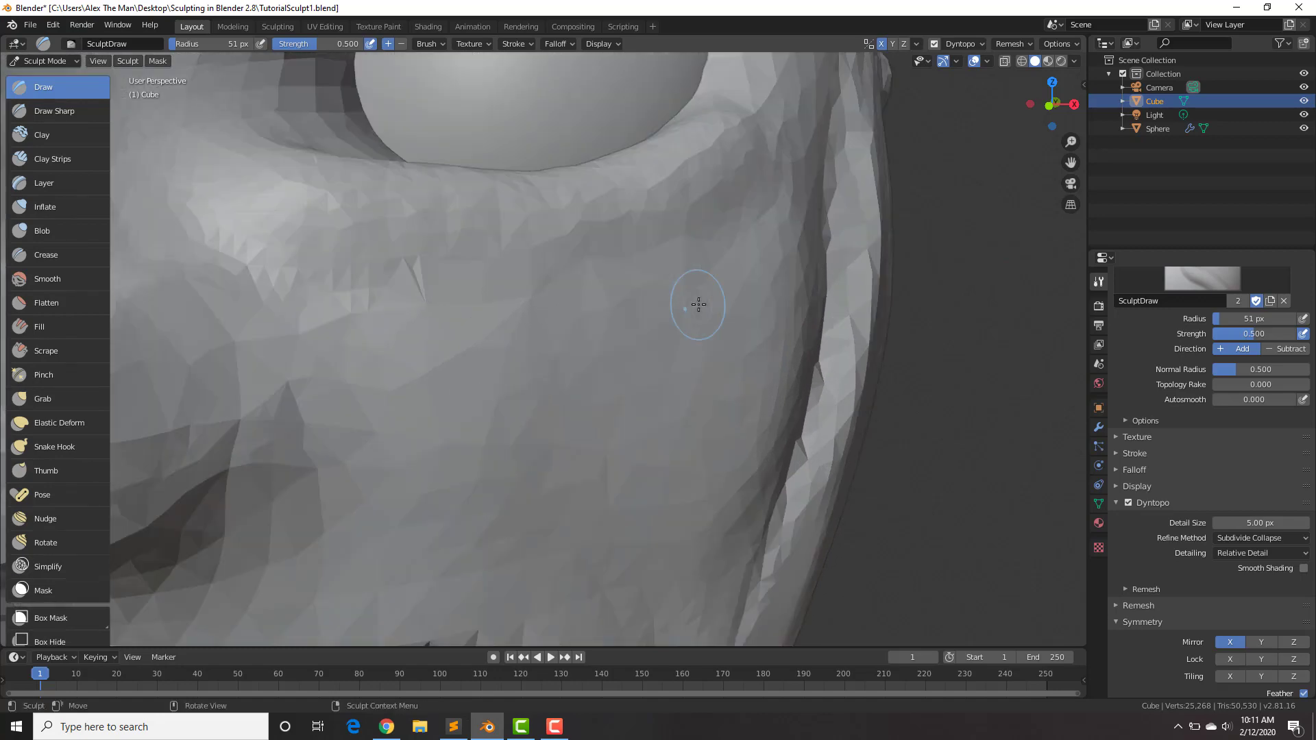
{"action": "key", "text": "f"}
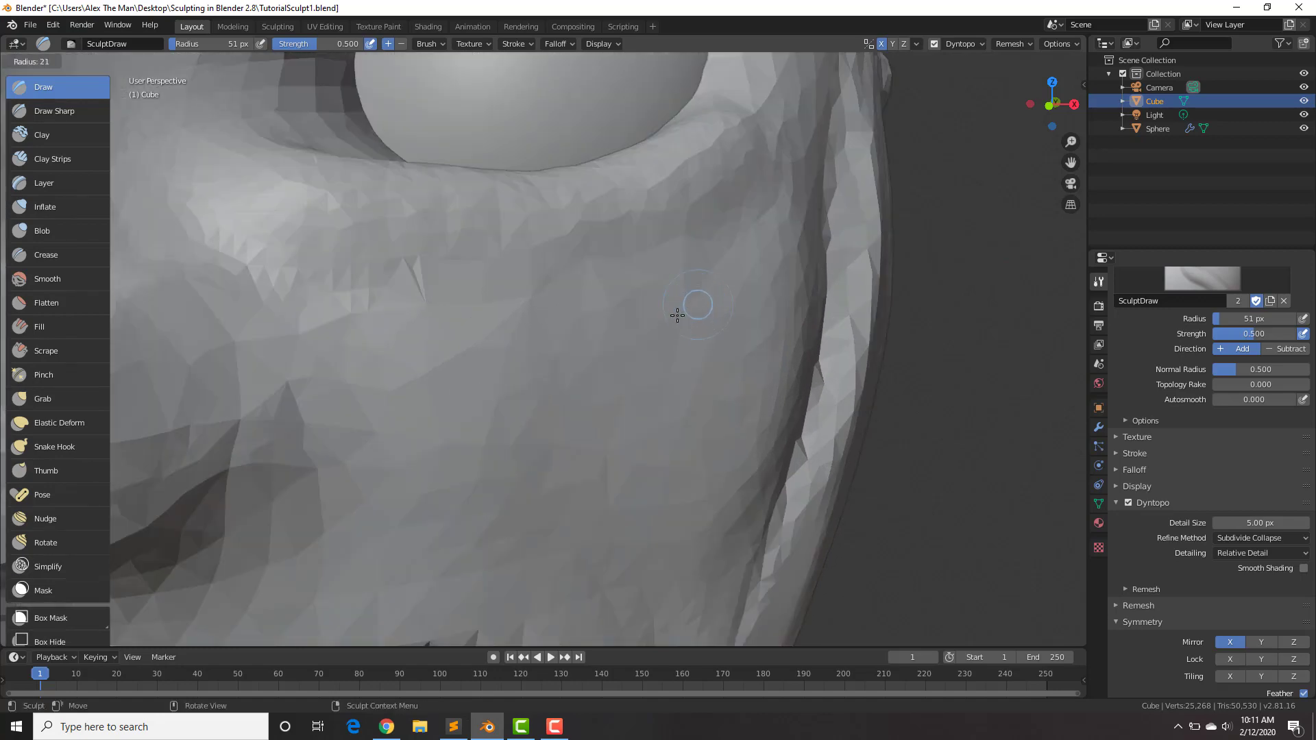
{"action": "left_click", "coordinate": [677, 314]}
{"action": "mouse_move", "coordinate": [750, 274]}
{"action": "left_mouse_down"}
{"action": "mouse_move", "coordinate": [673, 332]}
{"action": "mouse_move", "coordinate": [499, 393]}
{"action": "mouse_move", "coordinate": [289, 396]}
{"action": "mouse_move", "coordinate": [398, 408]}
{"action": "mouse_move", "coordinate": [511, 394]}
{"action": "mouse_move", "coordinate": [692, 336]}
{"action": "left_mouse_up"}
{"action": "mouse_move", "coordinate": [709, 241]}
{"action": "left_mouse_down"}
{"action": "mouse_move", "coordinate": [586, 306]}
{"action": "mouse_move", "coordinate": [493, 328]}
{"action": "mouse_move", "coordinate": [348, 331]}
{"action": "left_mouse_up"}
{"action": "left_click_drag", "start_coordinate": [438, 331], "coordinate": [498, 327]}
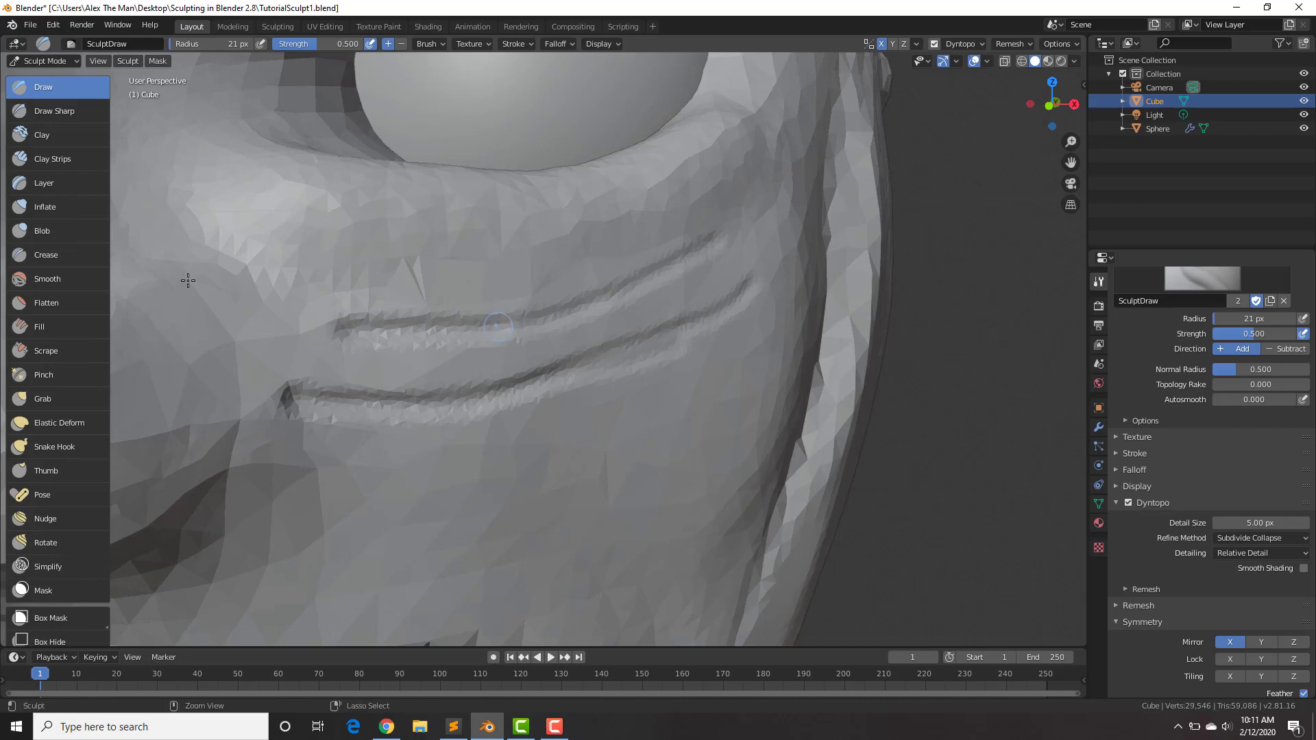
- Refine both cheek wrinkles into tight folds with the Crease brush at an 88 px radius
{"action": "left_click", "coordinate": [41, 256]}
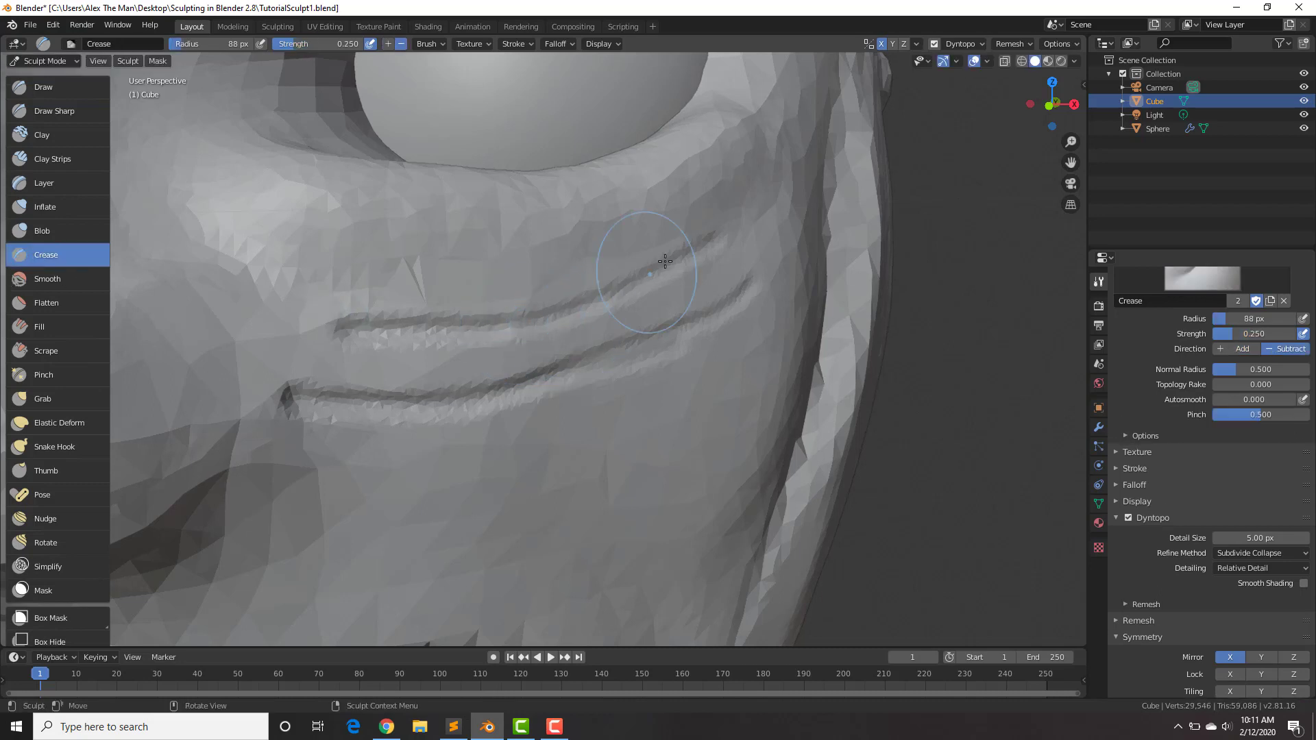
{"action": "left_click_drag", "start_coordinate": [705, 257], "coordinate": [630, 283]}
{"action": "mouse_move", "coordinate": [423, 344]}
{"action": "left_mouse_down"}
{"action": "mouse_move", "coordinate": [374, 331]}
{"action": "mouse_move", "coordinate": [574, 317]}
{"action": "mouse_move", "coordinate": [696, 265]}
{"action": "mouse_move", "coordinate": [759, 308]}
{"action": "mouse_move", "coordinate": [681, 341]}
{"action": "left_mouse_up"}
{"action": "mouse_move", "coordinate": [500, 388]}
{"action": "left_mouse_down"}
{"action": "mouse_move", "coordinate": [312, 400]}
{"action": "mouse_move", "coordinate": [394, 402]}
{"action": "mouse_move", "coordinate": [558, 374]}
{"action": "mouse_move", "coordinate": [653, 347]}
{"action": "mouse_move", "coordinate": [756, 279]}
{"action": "mouse_move", "coordinate": [627, 355]}
{"action": "mouse_move", "coordinate": [387, 380]}
{"action": "mouse_move", "coordinate": [332, 364]}
{"action": "left_mouse_up"}
{"action": "mouse_move", "coordinate": [500, 332]}
{"action": "left_mouse_down"}
{"action": "mouse_move", "coordinate": [730, 229]}
{"action": "mouse_move", "coordinate": [617, 338]}
{"action": "left_mouse_up"}
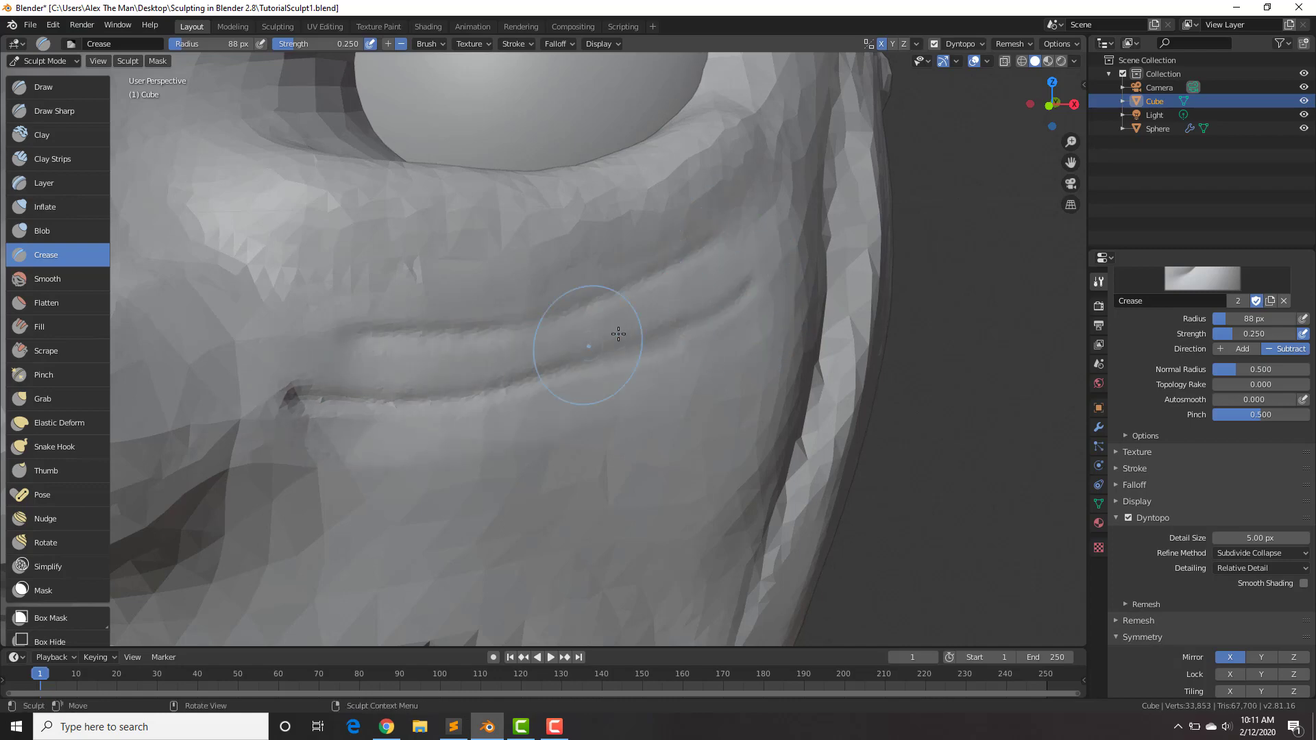
- Activate the Draw brush and set its radius to 35 px for detailing the side of the head
{"action": "scroll", "coordinate": [617, 338], "scroll_direction": "down", "scroll_amount": 7}
{"action": "scroll", "coordinate": [544, 346], "scroll_direction": "up", "scroll_amount": 6}
{"action": "scroll", "coordinate": [508, 381], "scroll_direction": "down", "scroll_amount": 1}
{"action": "scroll", "coordinate": [505, 343], "scroll_direction": "down", "scroll_amount": 6}
{"action": "middle_click_drag", "start_coordinate": [505, 342], "coordinate": [495, 285]}
{"action": "scroll", "coordinate": [542, 332], "scroll_direction": "up", "scroll_amount": 5}
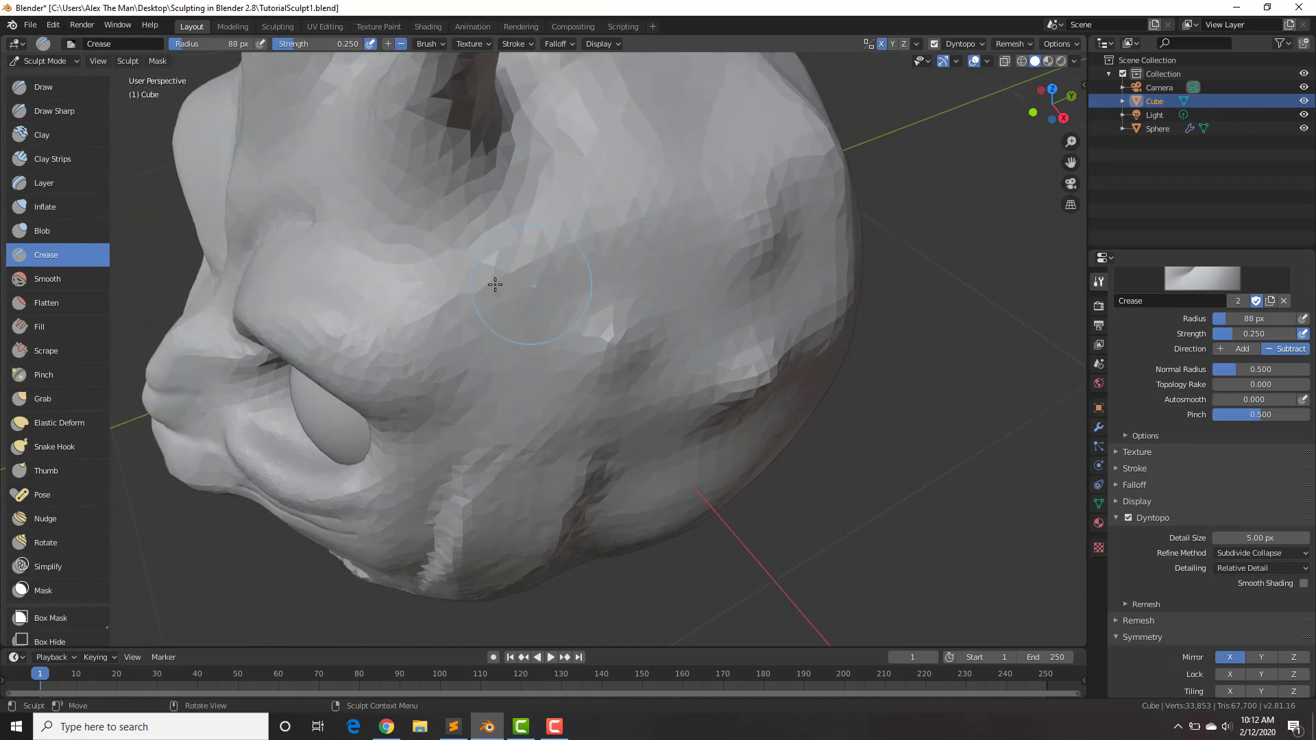
{"action": "left_click", "coordinate": [48, 88]}
{"action": "key", "text": "f"}
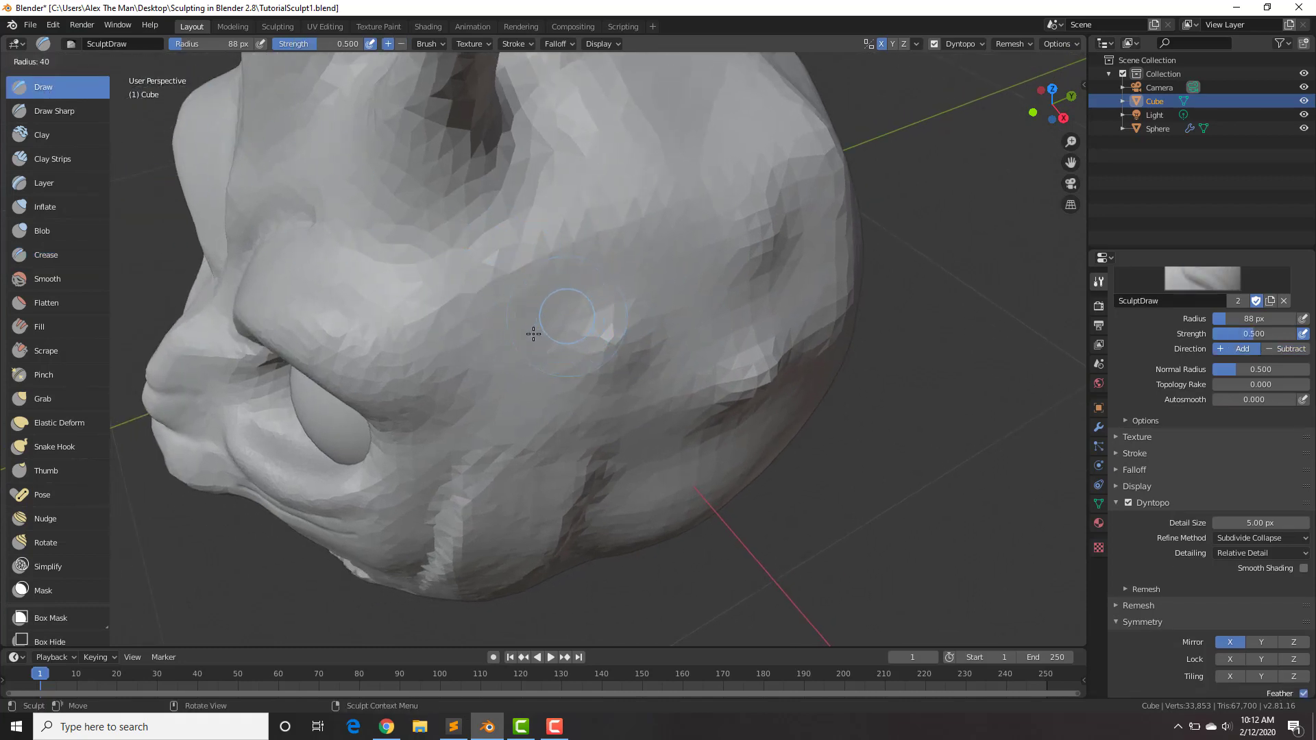
{"action": "left_click", "coordinate": [531, 335]}
- Sculpt a raised, branching vein on the side of the head, running from above the brow toward the back
{"action": "scroll", "coordinate": [528, 329], "scroll_direction": "up", "scroll_amount": 4}
{"action": "scroll", "coordinate": [507, 294], "scroll_direction": "down", "scroll_amount": 1}
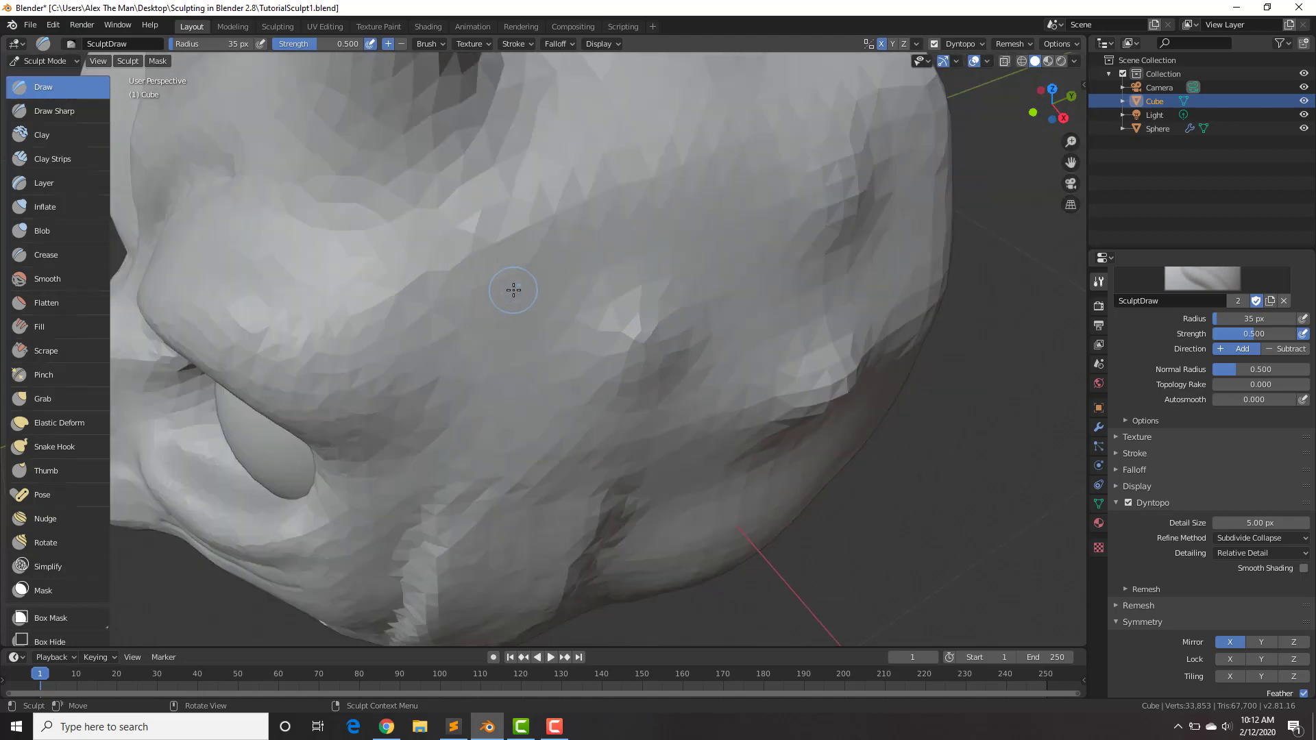
{"action": "mouse_move", "coordinate": [430, 283]}
{"action": "left_mouse_down"}
{"action": "mouse_move", "coordinate": [603, 195]}
{"action": "mouse_move", "coordinate": [659, 114]}
{"action": "mouse_move", "coordinate": [717, 61]}
{"action": "left_mouse_up"}
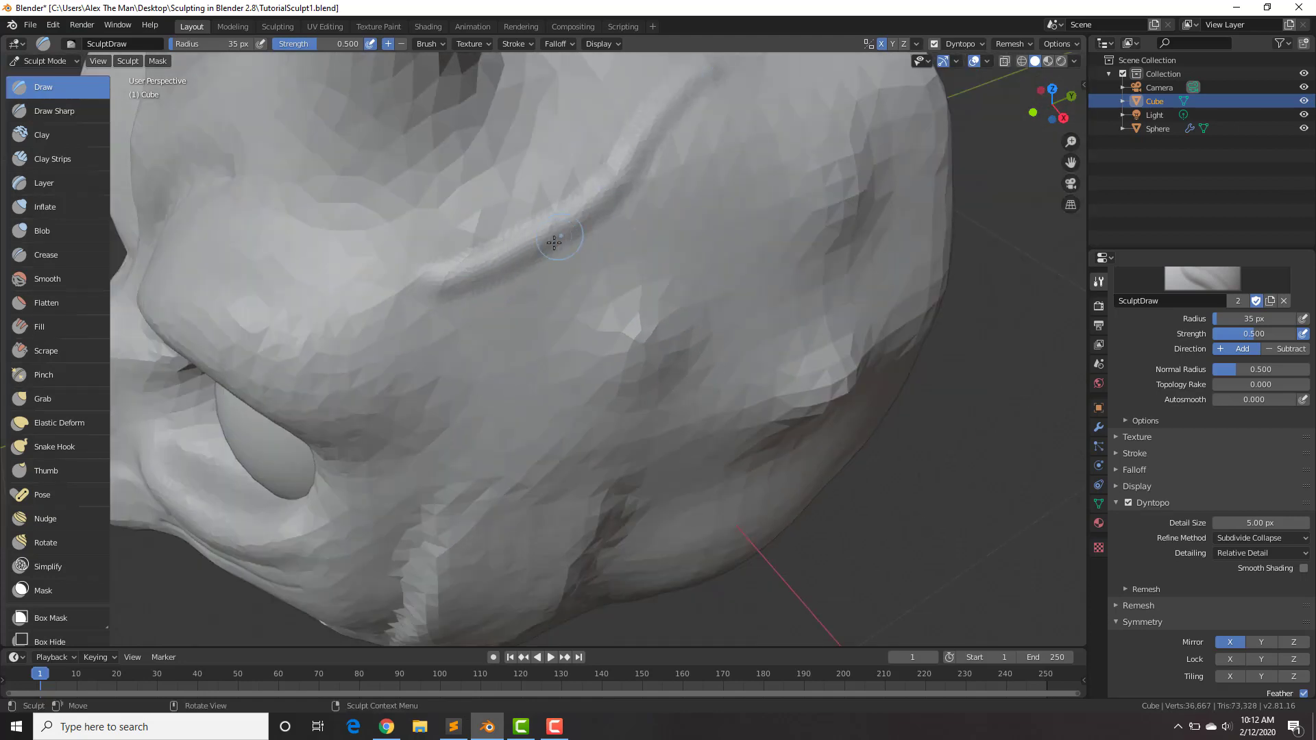
{"action": "mouse_move", "coordinate": [594, 213]}
{"action": "left_mouse_down"}
{"action": "mouse_move", "coordinate": [603, 195]}
{"action": "mouse_move", "coordinate": [668, 197]}
{"action": "mouse_move", "coordinate": [733, 222]}
{"action": "mouse_move", "coordinate": [754, 199]}
{"action": "left_mouse_up"}
{"action": "mouse_move", "coordinate": [705, 162]}
{"action": "middle_mouse_down"}
{"action": "mouse_move", "coordinate": [675, 146]}
{"action": "mouse_move", "coordinate": [602, 229]}
{"action": "mouse_move", "coordinate": [640, 231]}
{"action": "mouse_move", "coordinate": [573, 259]}
{"action": "middle_mouse_up"}
{"action": "left_click_drag", "start_coordinate": [574, 218], "coordinate": [676, 163]}
{"action": "mouse_move", "coordinate": [327, 421]}
{"action": "left_mouse_down"}
{"action": "mouse_move", "coordinate": [269, 444]}
{"action": "mouse_move", "coordinate": [438, 383]}
{"action": "left_mouse_up"}
{"action": "left_click_drag", "start_coordinate": [645, 159], "coordinate": [645, 159]}
{"action": "scroll", "coordinate": [505, 370], "scroll_direction": "down", "scroll_amount": 1}
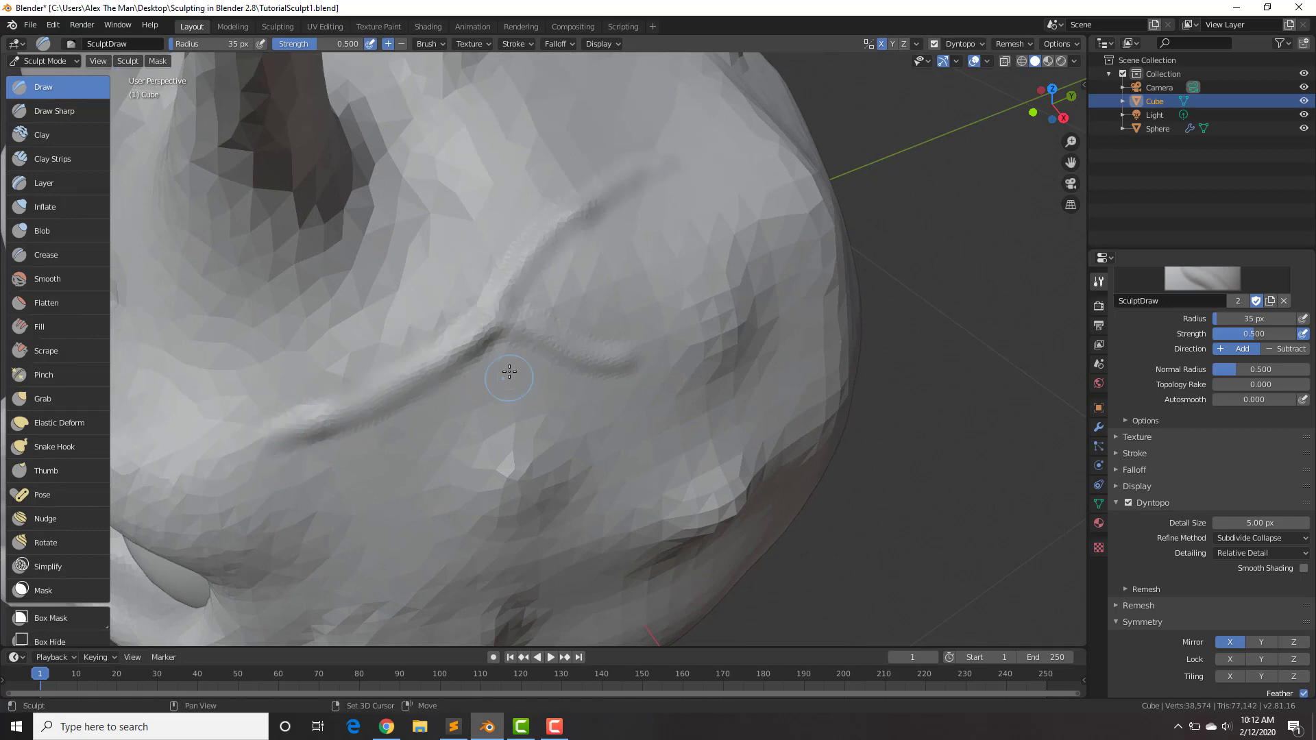
- Set the Draw brush radius to 46 px and build up rounded lips around the rim of the open mouth
{"action": "scroll", "coordinate": [641, 359], "scroll_direction": "down", "scroll_amount": 5}
{"action": "mouse_move", "coordinate": [640, 359]}
{"action": "middle_mouse_down"}
{"action": "mouse_move", "coordinate": [692, 285]}
{"action": "mouse_move", "coordinate": [581, 336]}
{"action": "mouse_move", "coordinate": [629, 426]}
{"action": "middle_mouse_up"}
{"action": "scroll", "coordinate": [692, 285], "scroll_direction": "down", "scroll_amount": 3}
{"action": "scroll", "coordinate": [629, 425], "scroll_direction": "up", "scroll_amount": 6}
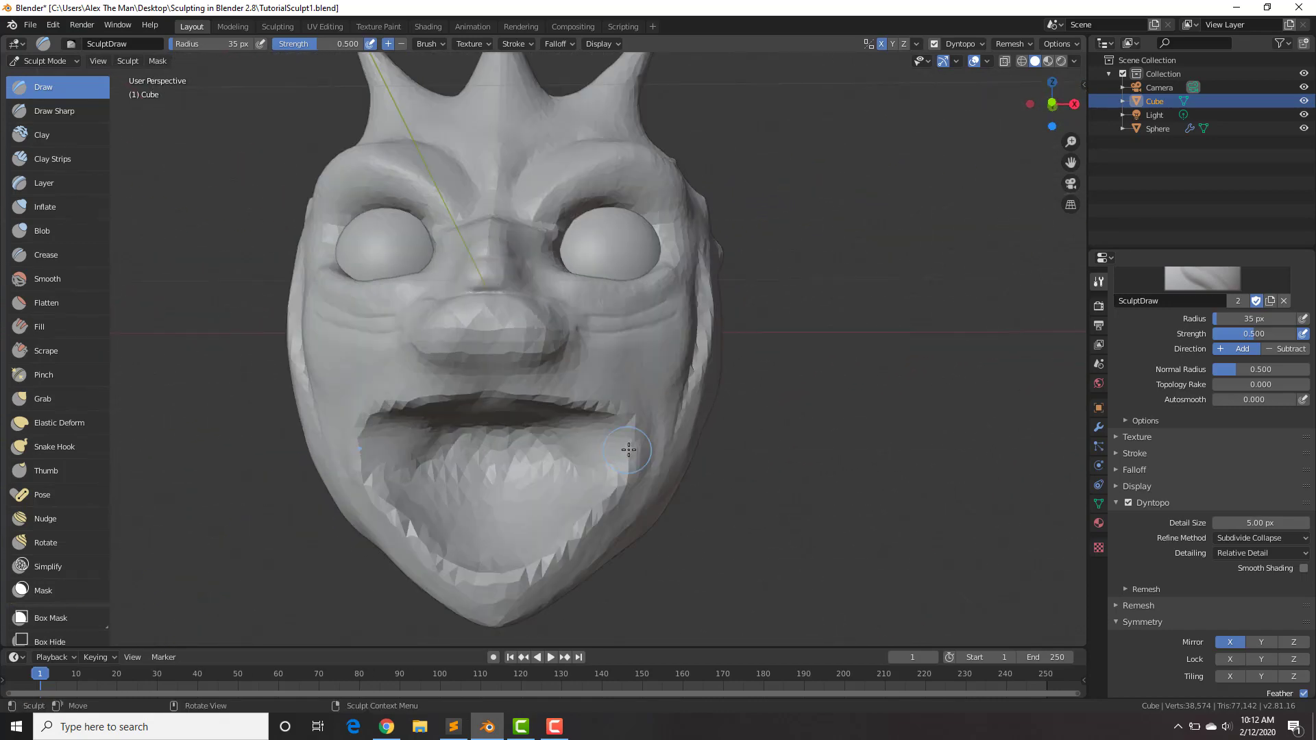
{"action": "key", "text": "f"}
{"action": "left_click", "coordinate": [745, 367]}
{"action": "mouse_move", "coordinate": [758, 335]}
{"action": "left_mouse_down"}
{"action": "mouse_move", "coordinate": [715, 409]}
{"action": "mouse_move", "coordinate": [604, 501]}
{"action": "mouse_move", "coordinate": [487, 540]}
{"action": "mouse_move", "coordinate": [689, 464]}
{"action": "mouse_move", "coordinate": [624, 504]}
{"action": "mouse_move", "coordinate": [558, 535]}
{"action": "mouse_move", "coordinate": [710, 427]}
{"action": "left_mouse_up"}
{"action": "mouse_move", "coordinate": [764, 357]}
{"action": "left_mouse_down"}
{"action": "mouse_move", "coordinate": [793, 259]}
{"action": "mouse_move", "coordinate": [752, 231]}
{"action": "mouse_move", "coordinate": [492, 180]}
{"action": "mouse_move", "coordinate": [814, 238]}
{"action": "left_mouse_up"}
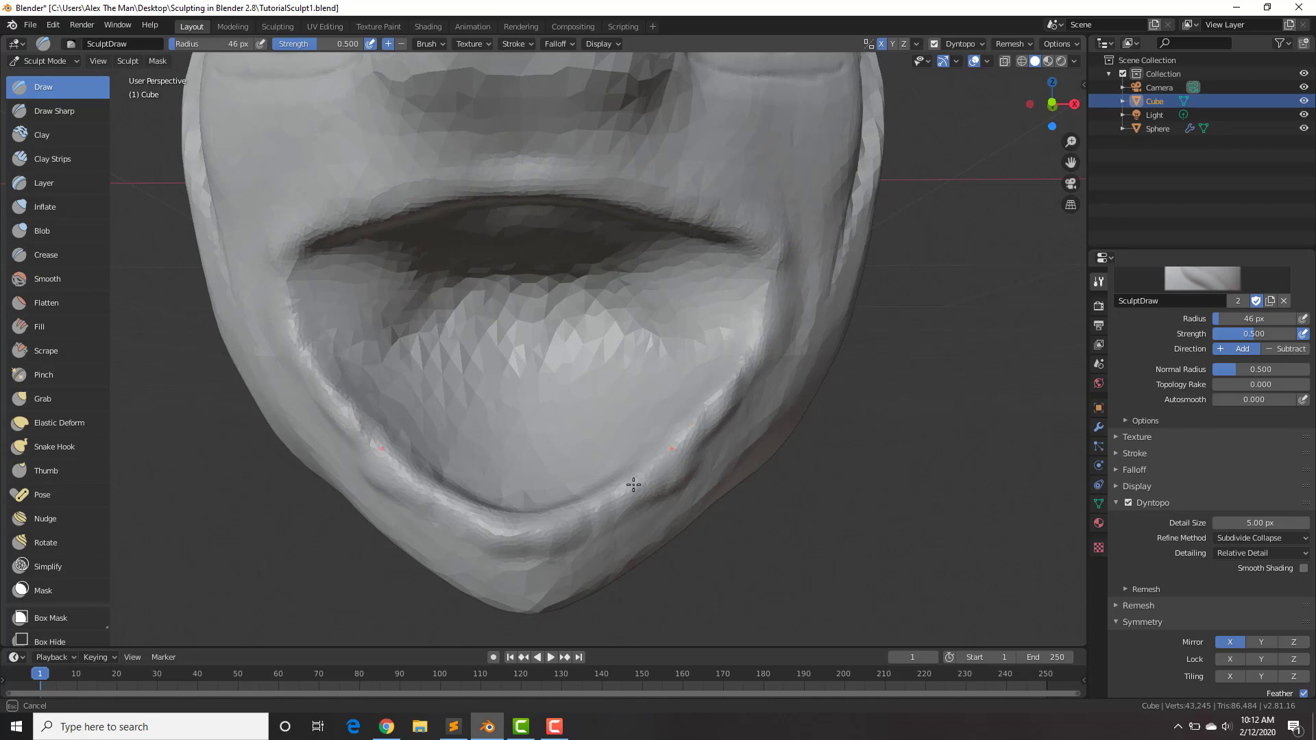
{"action": "scroll", "coordinate": [716, 436], "scroll_direction": "down", "scroll_amount": 5}
{"action": "middle_click_drag", "start_coordinate": [716, 435], "coordinate": [545, 396]}
{"action": "scroll", "coordinate": [602, 385], "scroll_direction": "up", "scroll_amount": 4}
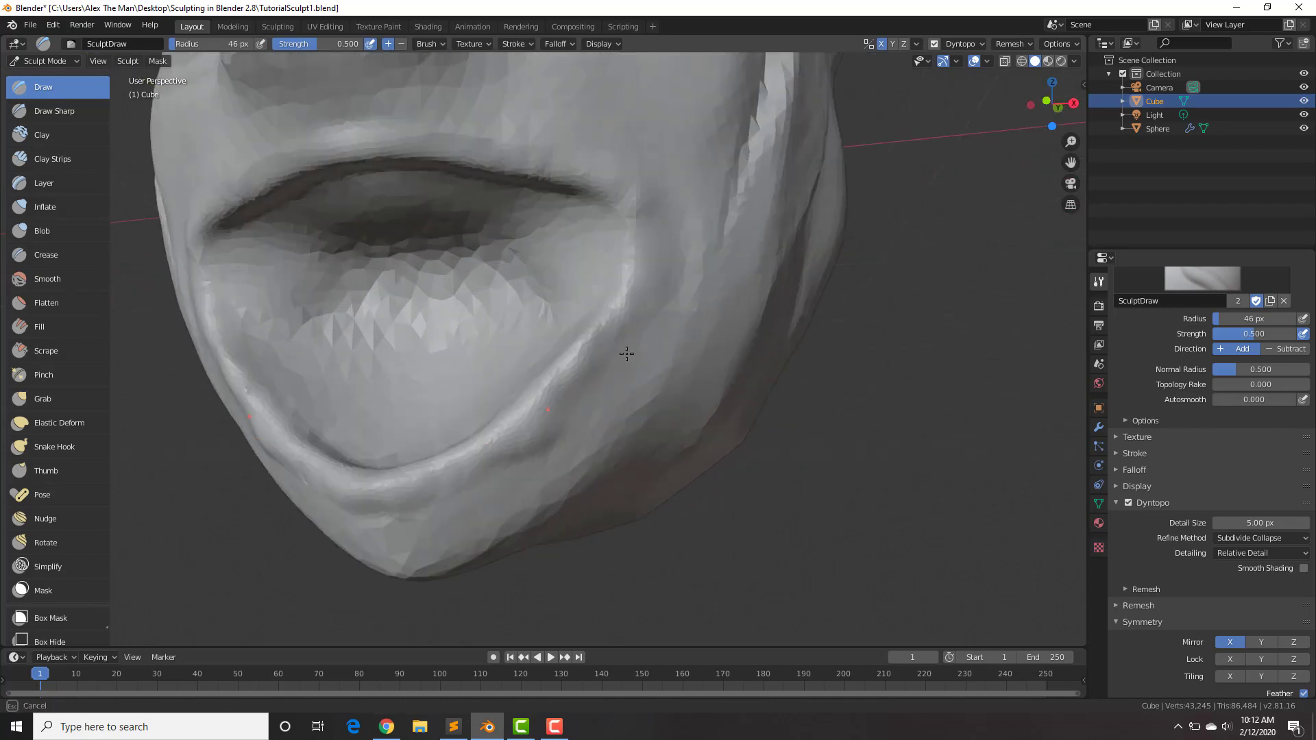
{"action": "middle_click_drag", "start_coordinate": [490, 450], "coordinate": [489, 450]}
{"action": "middle_click_drag", "start_coordinate": [616, 303], "coordinate": [675, 287]}
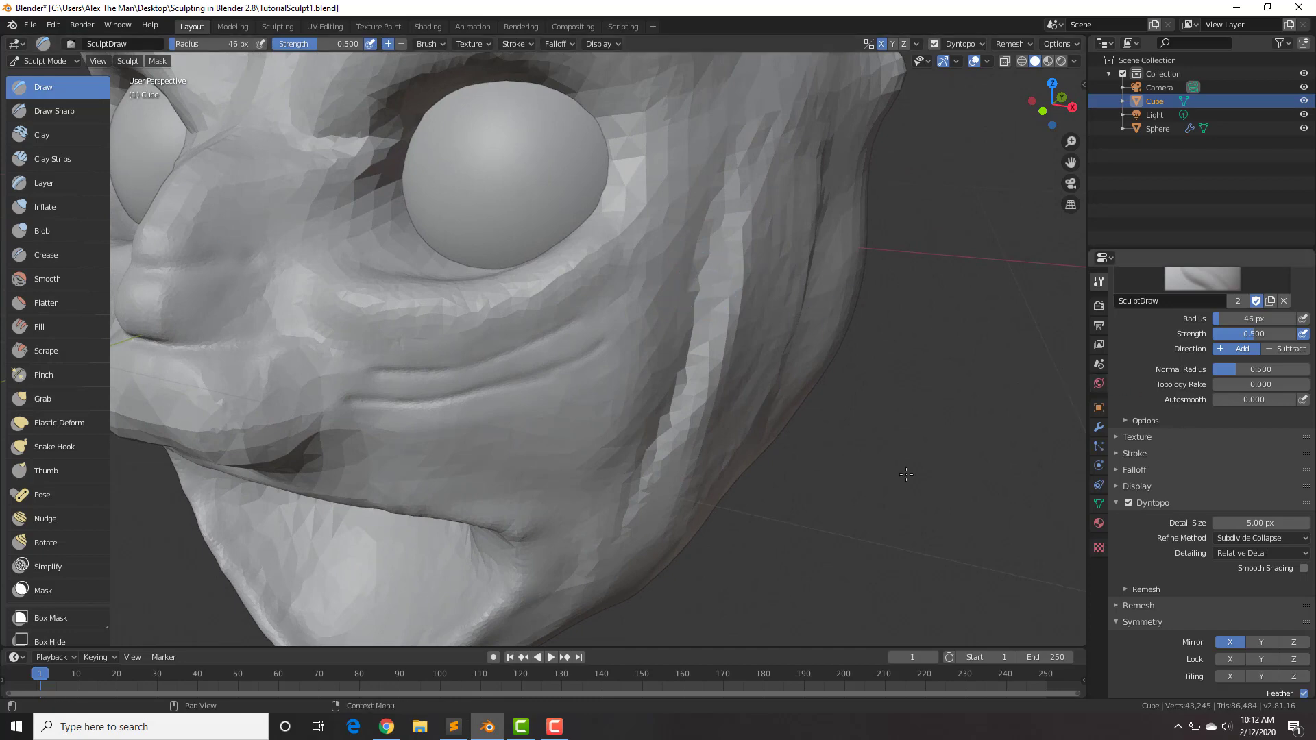
- Carve a pair of mirrored nostrils into the underside of the nose with the Draw brush at a 46 px radius
{"action": "scroll", "coordinate": [693, 274], "scroll_direction": "down", "scroll_amount": 5}
{"action": "middle_click_drag", "start_coordinate": [692, 275], "coordinate": [612, 308]}
{"action": "scroll", "coordinate": [609, 301], "scroll_direction": "up", "scroll_amount": 5}
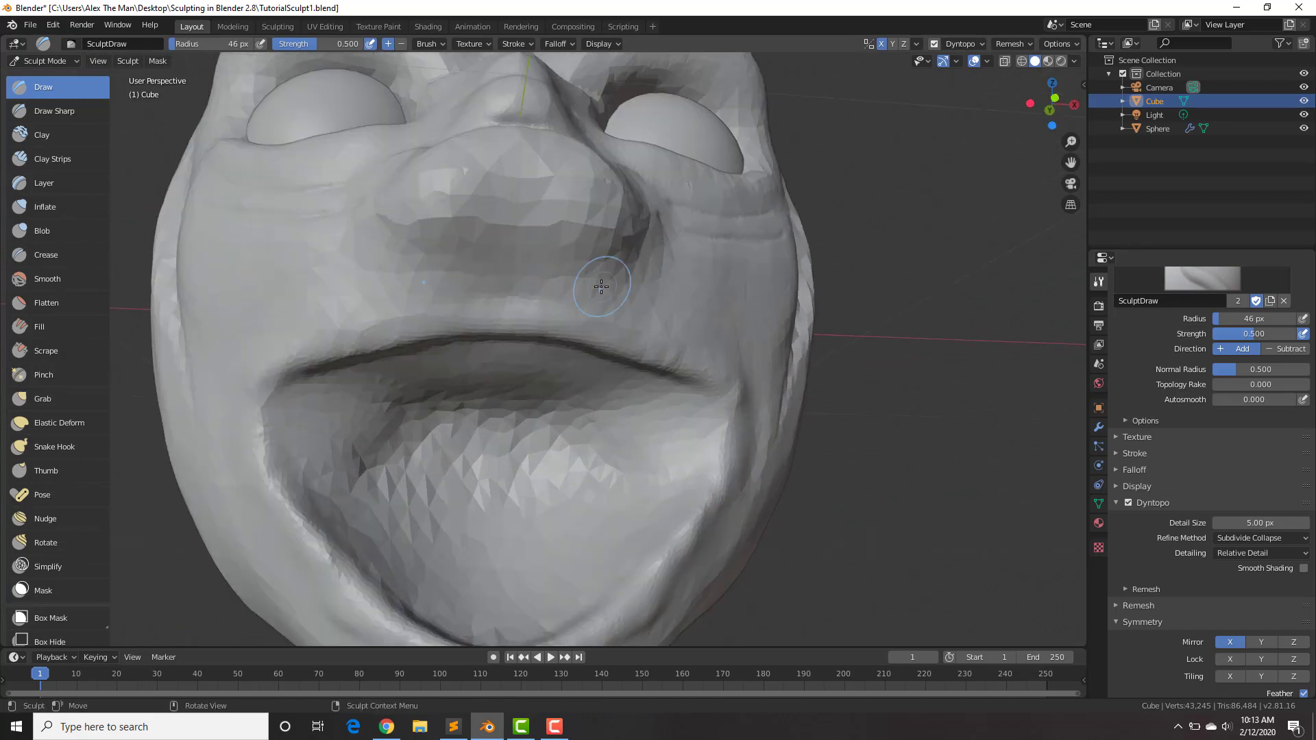
{"action": "left_click_drag", "start_coordinate": [602, 188], "coordinate": [595, 184]}
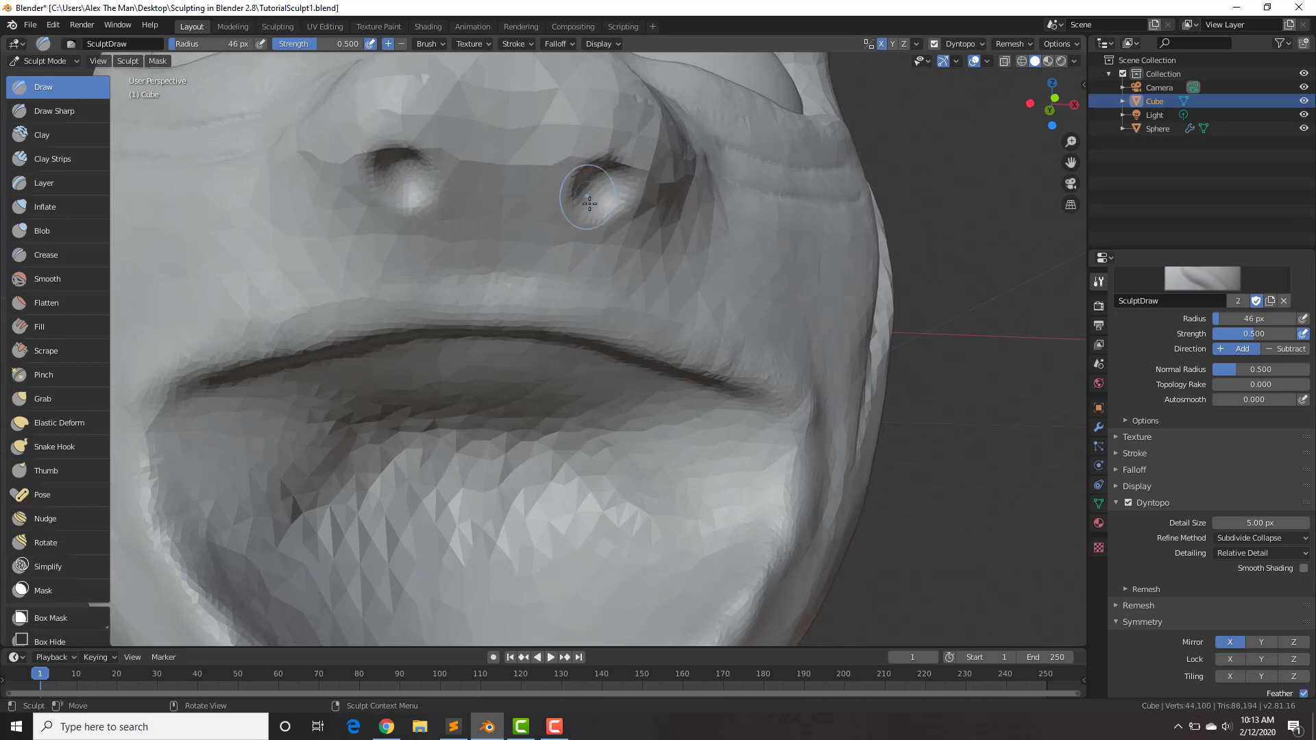
- Set the brush radius to 67 px and smooth the faceted surface of the nose tip
{"action": "scroll", "coordinate": [595, 199], "scroll_direction": "down", "scroll_amount": 4}
{"action": "key", "text": "f"}
{"action": "left_click", "coordinate": [597, 350]}
{"action": "mouse_move", "coordinate": [549, 288]}
{"action": "left_mouse_down"}
{"action": "mouse_move", "coordinate": [545, 277]}
{"action": "mouse_move", "coordinate": [548, 312]}
{"action": "left_mouse_up"}
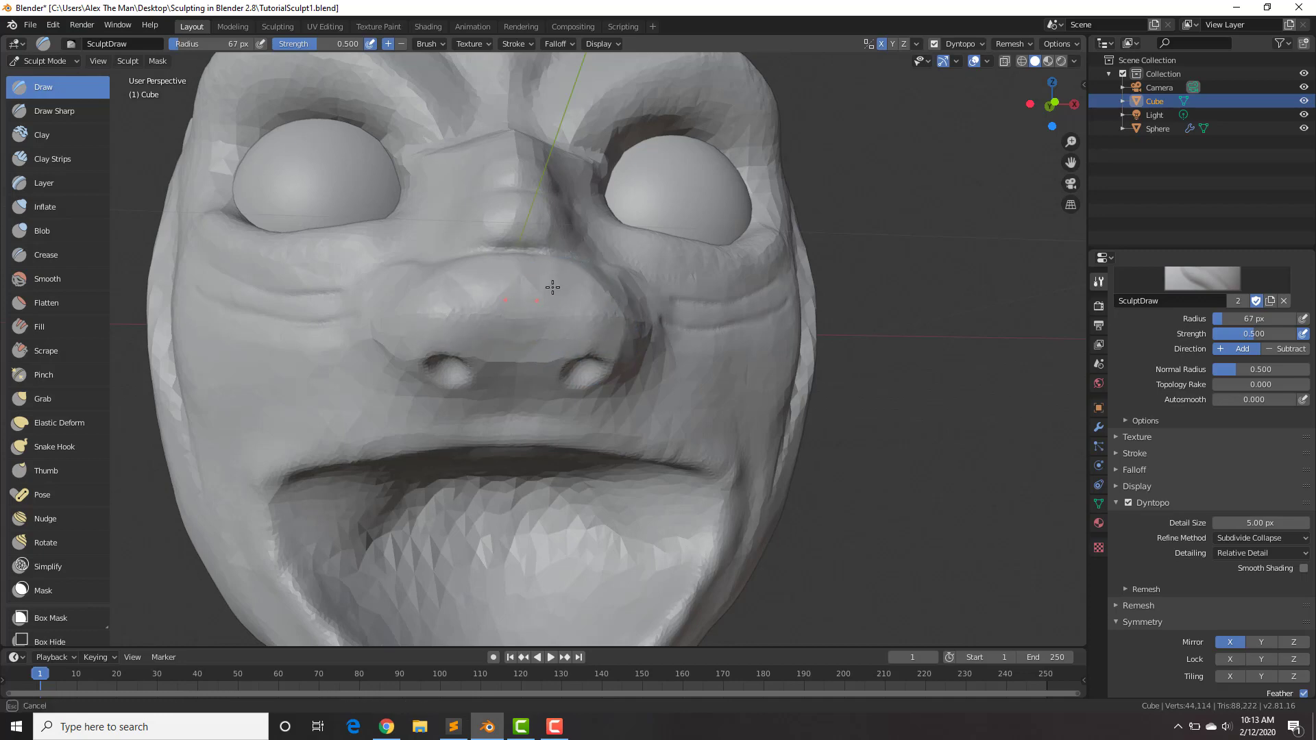
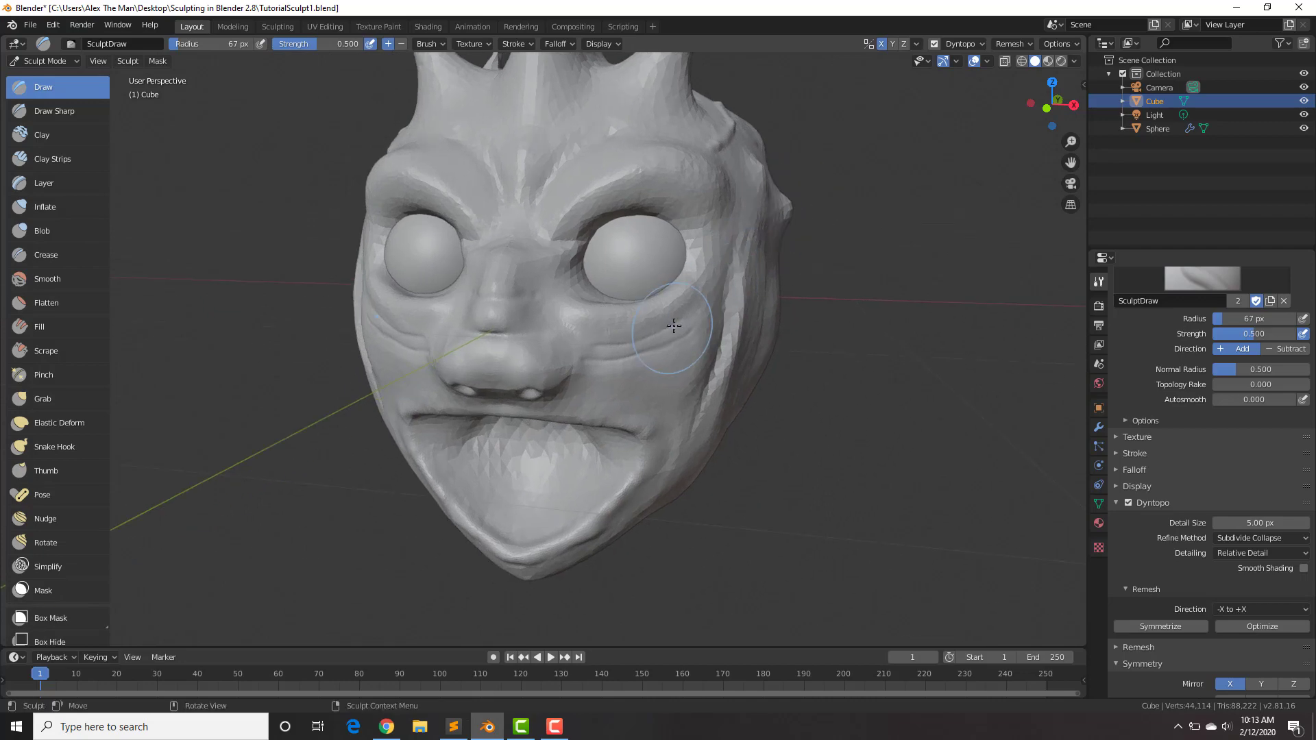
- Sculpt a large bulge on one cheek with X mirroring off, and symmetrize the mesh from +X to -X
{"action": "left_click", "coordinate": [882, 43]}
{"action": "mouse_move", "coordinate": [677, 405]}
{"action": "left_mouse_down"}
{"action": "mouse_move", "coordinate": [669, 360]}
{"action": "mouse_move", "coordinate": [667, 390]}
{"action": "mouse_move", "coordinate": [747, 365]}
{"action": "mouse_move", "coordinate": [751, 290]}
{"action": "mouse_move", "coordinate": [670, 447]}
{"action": "mouse_move", "coordinate": [697, 400]}
{"action": "mouse_move", "coordinate": [697, 319]}
{"action": "mouse_move", "coordinate": [669, 403]}
{"action": "mouse_move", "coordinate": [688, 370]}
{"action": "left_mouse_up"}
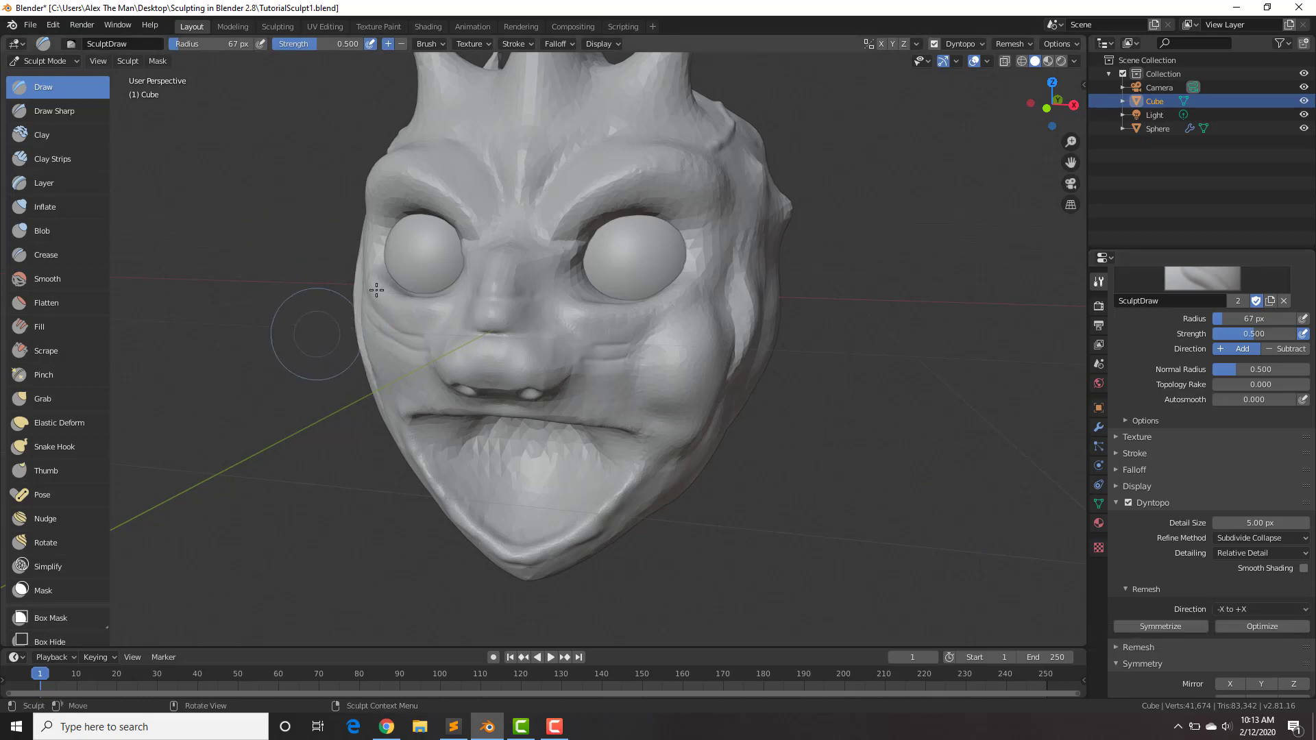
{"action": "left_click", "coordinate": [1250, 606]}
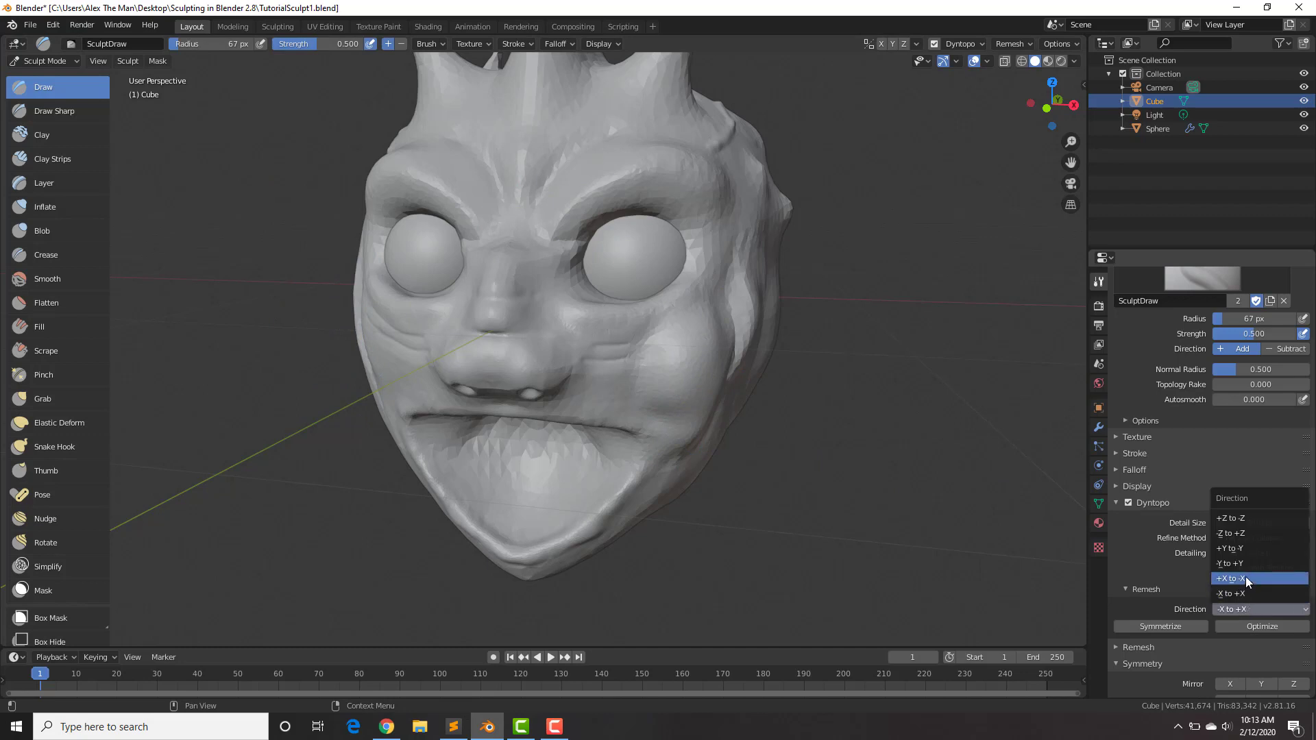
{"action": "left_click", "coordinate": [1245, 577]}
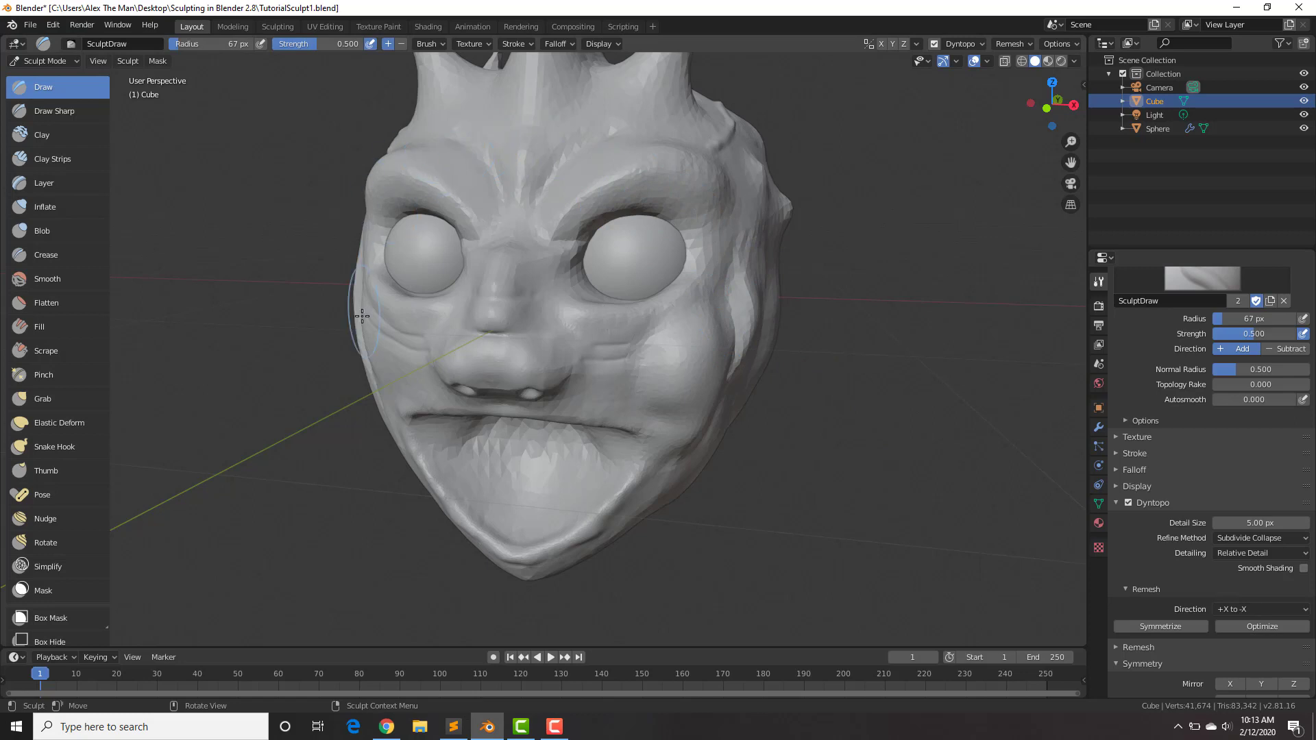
{"action": "left_click", "coordinate": [1170, 626]}
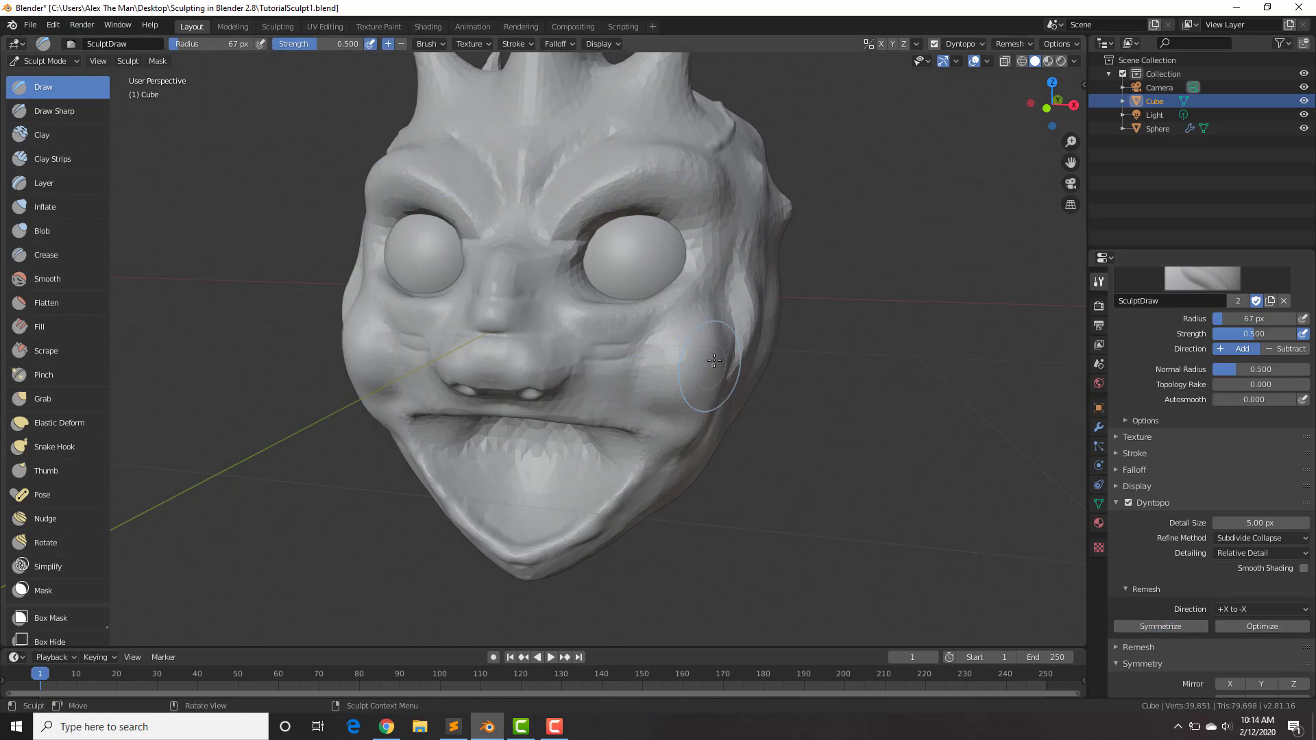
- Symmetrize the mesh in the -Y to +Y direction and inspect the head
{"action": "mouse_move", "coordinate": [716, 340]}
{"action": "middle_mouse_down"}
{"action": "mouse_move", "coordinate": [617, 322]}
{"action": "mouse_move", "coordinate": [712, 328]}
{"action": "mouse_move", "coordinate": [1224, 589]}
{"action": "middle_mouse_up"}
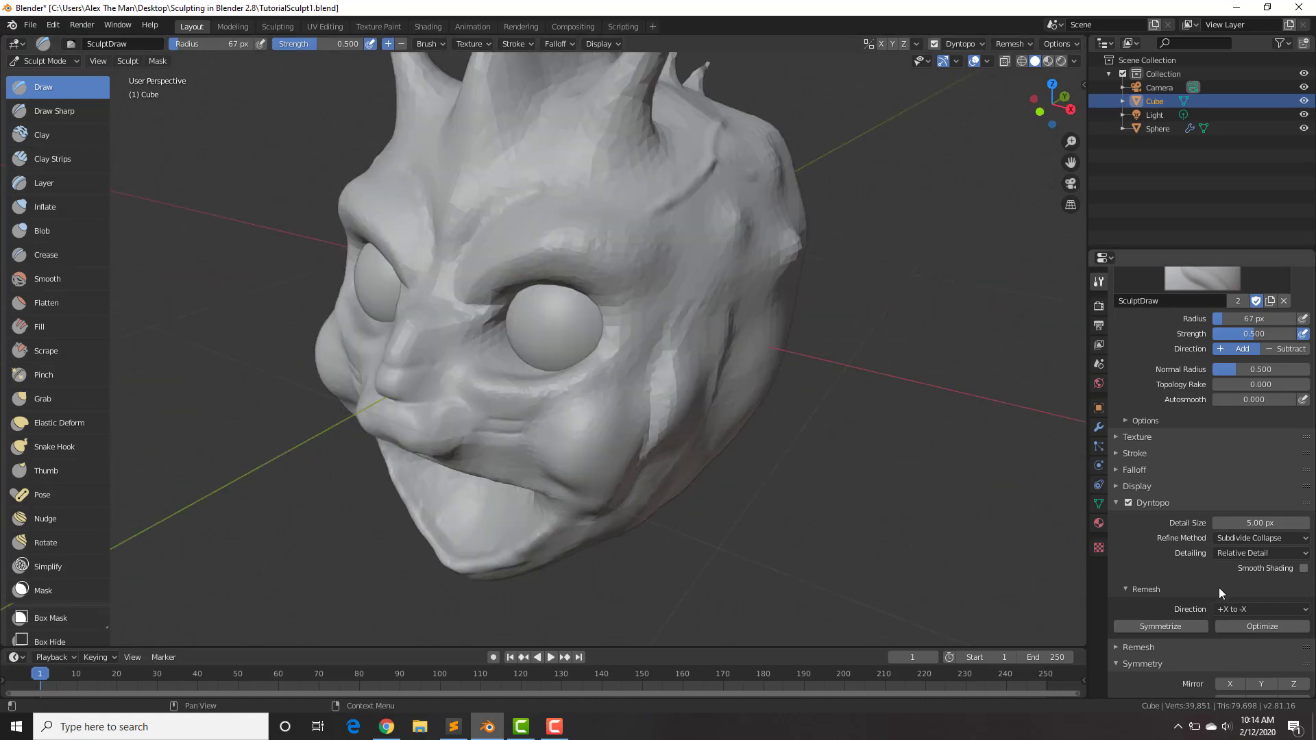
{"action": "left_click", "coordinate": [1232, 608]}
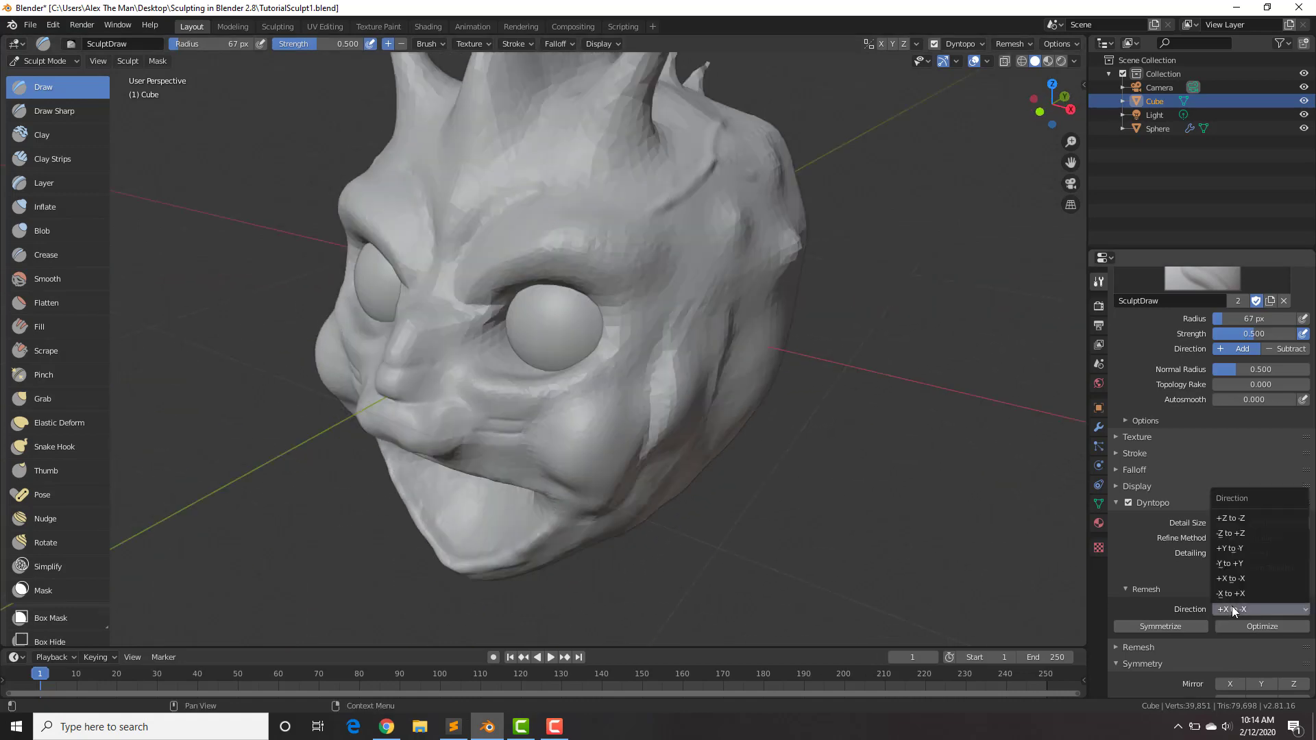
{"action": "left_click", "coordinate": [1231, 564]}
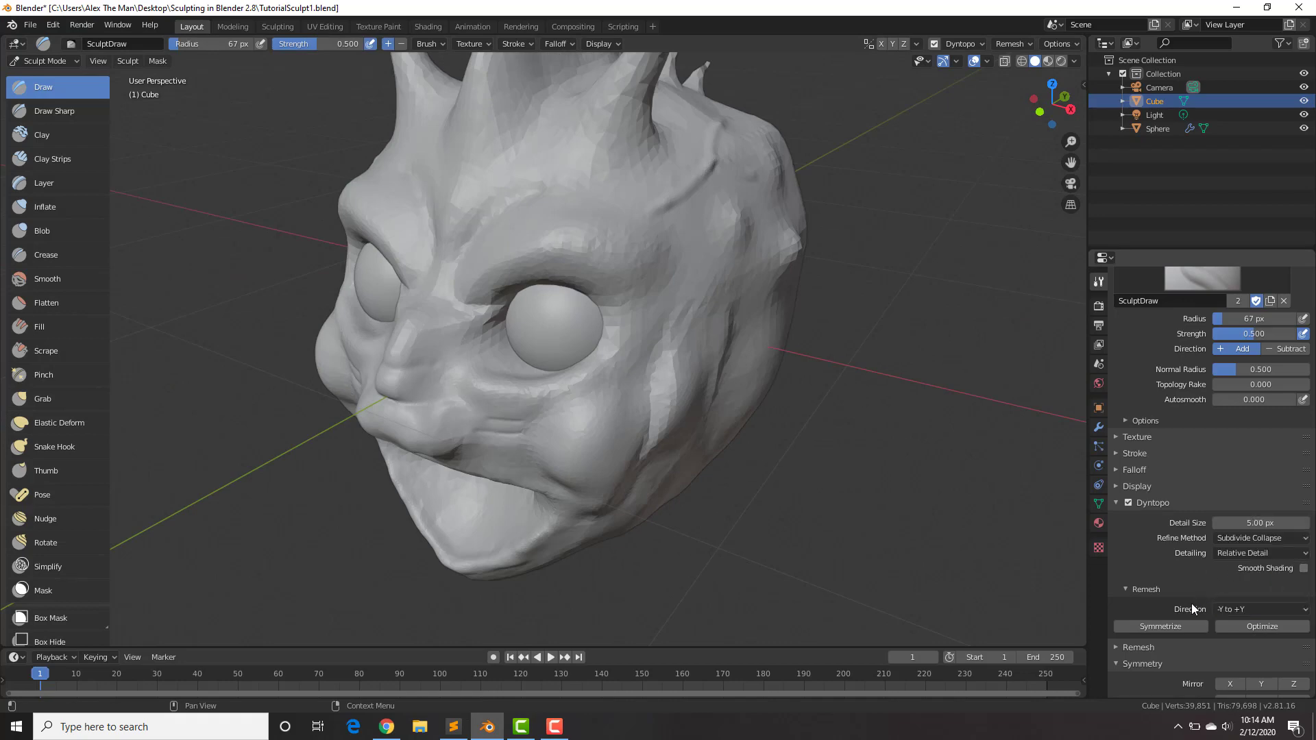
{"action": "left_click", "coordinate": [1172, 628]}
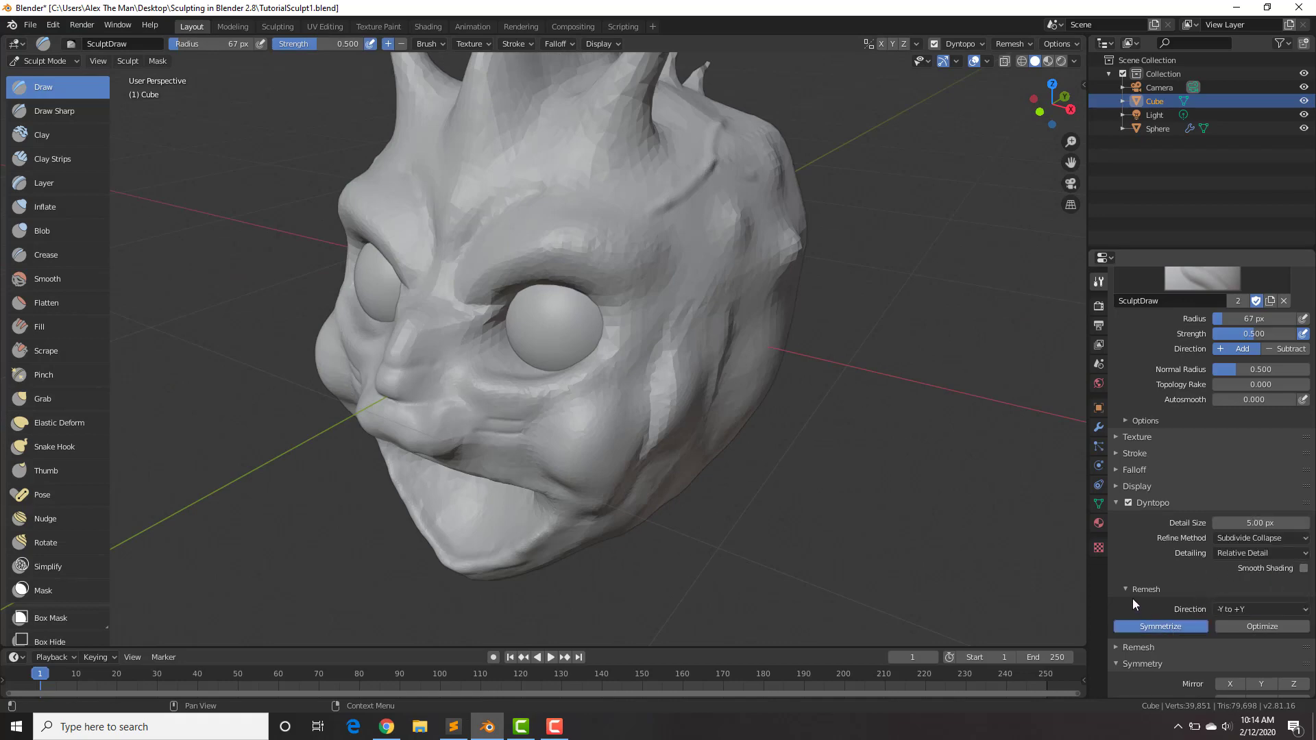
{"action": "mouse_move", "coordinate": [881, 354]}
{"action": "middle_mouse_down"}
{"action": "mouse_move", "coordinate": [714, 343]}
{"action": "mouse_move", "coordinate": [899, 353]}
{"action": "middle_mouse_up"}
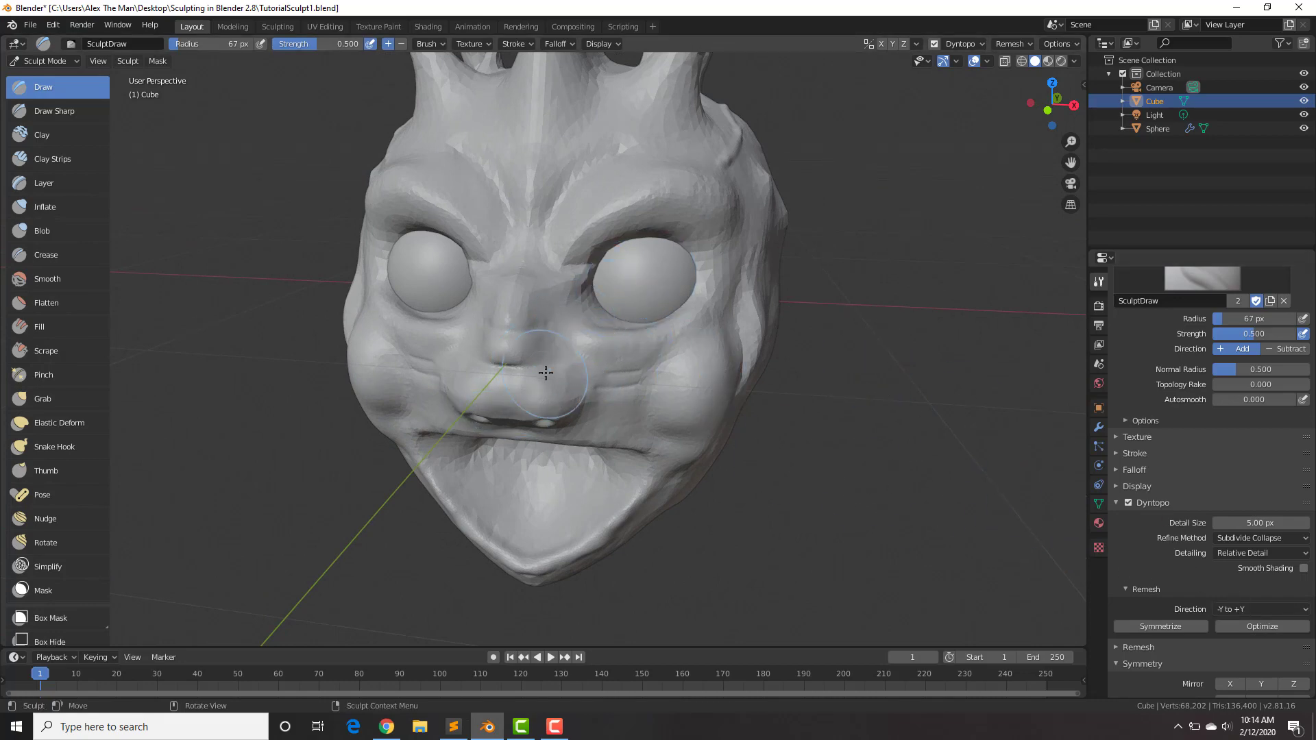
- Undo both symmetrize operations and the cheek bulge, and turn X mirroring back on
{"action": "key", "text": "ctrl+z"}
{"action": "key", "text": "ctrl+z"}
{"action": "mouse_move", "coordinate": [831, 323]}
{"action": "middle_mouse_down"}
{"action": "mouse_move", "coordinate": [699, 326]}
{"action": "mouse_move", "coordinate": [842, 322]}
{"action": "middle_mouse_up"}
{"action": "key", "text": "ctrl+z"}
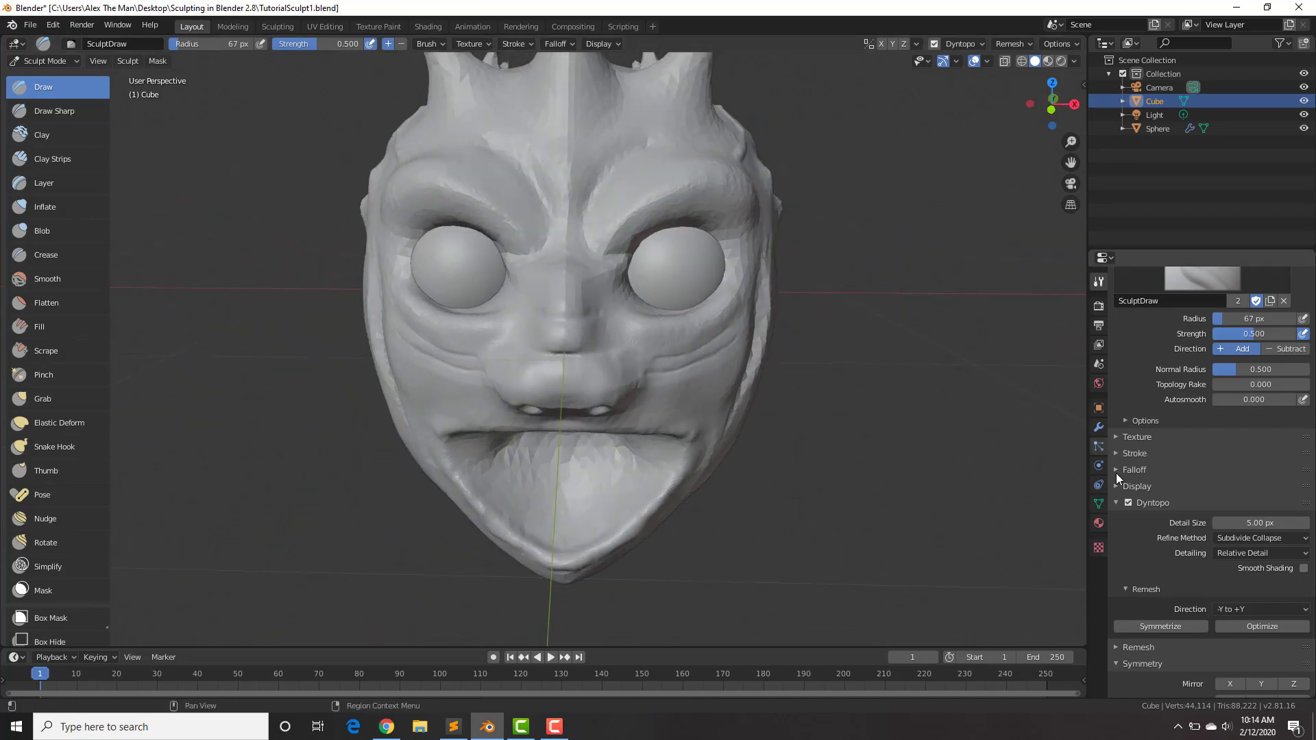
{"action": "left_click", "coordinate": [881, 44]}
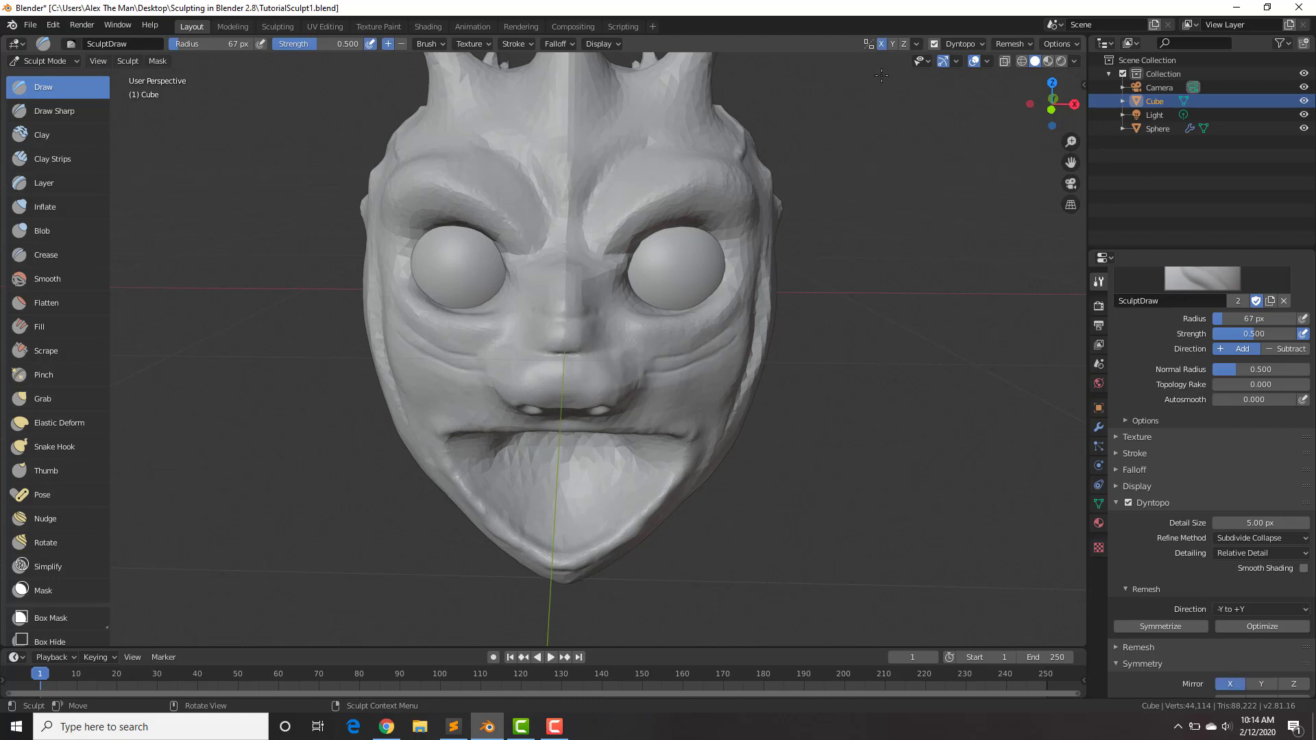
- Enable Y mirroring alongside X and sculpt cheek bulges that are mirrored onto the back of the head
{"action": "scroll", "coordinate": [1191, 512], "scroll_direction": "down", "scroll_amount": 4}
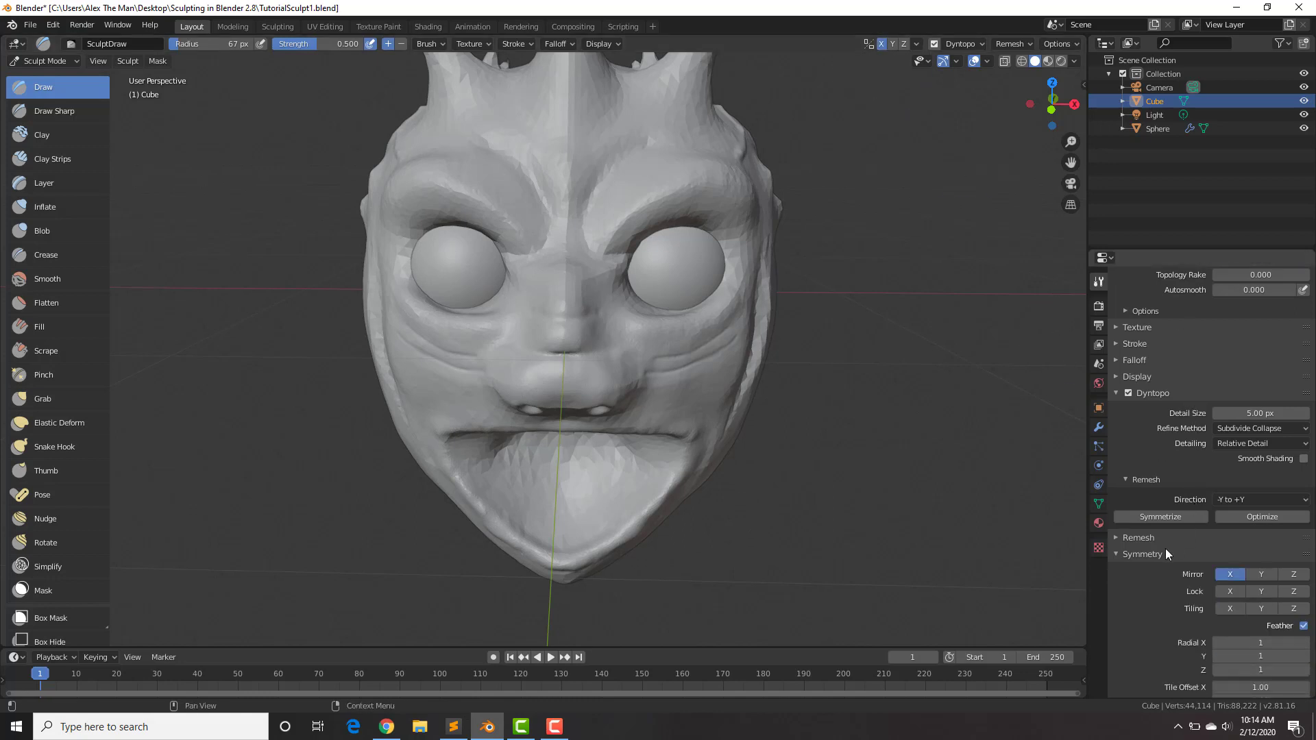
{"action": "left_click", "coordinate": [1139, 538]}
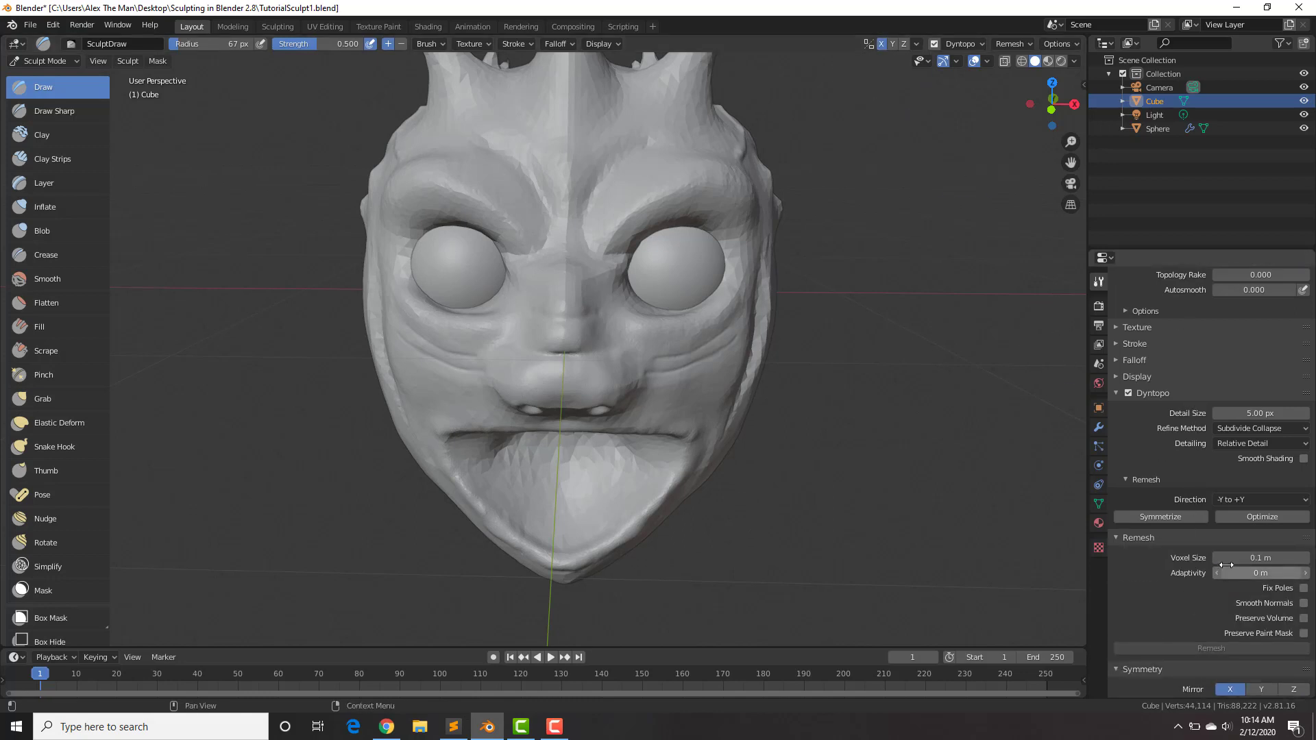
{"action": "scroll", "coordinate": [1215, 529], "scroll_direction": "down", "scroll_amount": 4}
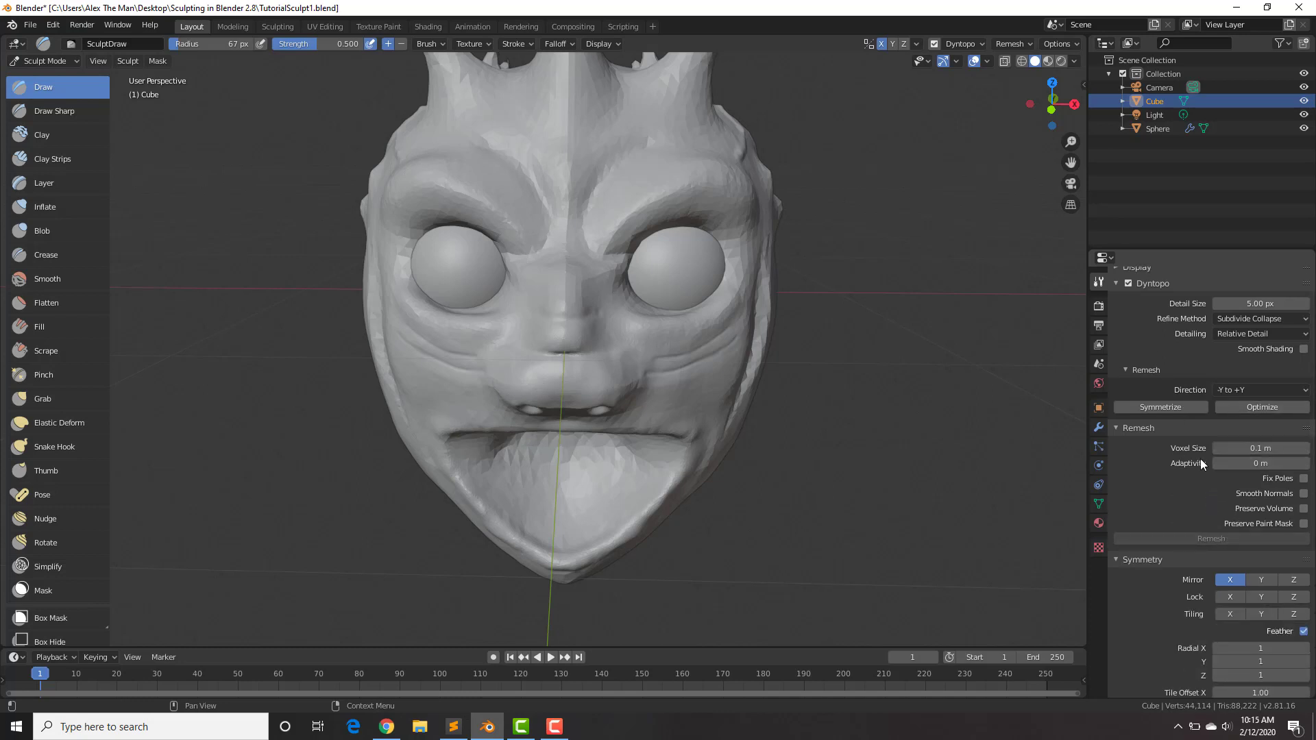
{"action": "scroll", "coordinate": [1199, 457], "scroll_direction": "down", "scroll_amount": 3}
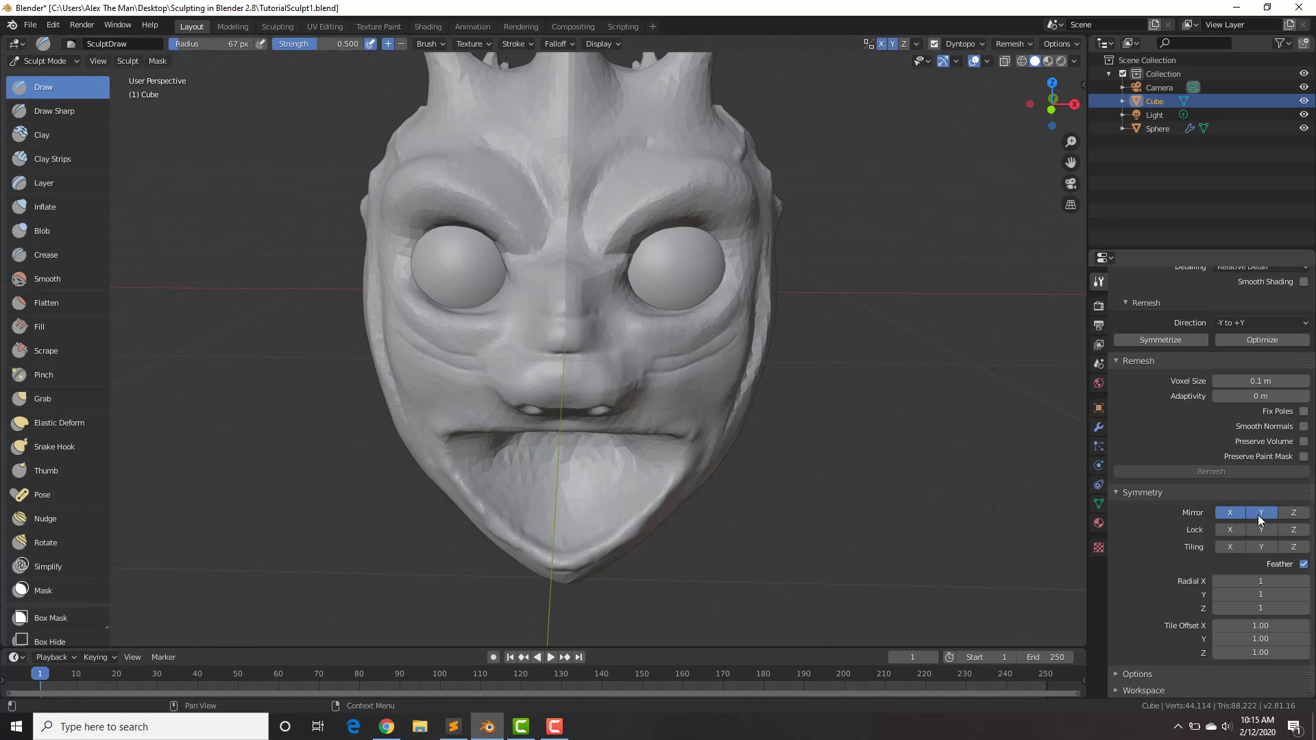
{"action": "mouse_move", "coordinate": [720, 363]}
{"action": "left_mouse_down"}
{"action": "mouse_move", "coordinate": [718, 330]}
{"action": "mouse_move", "coordinate": [685, 341]}
{"action": "left_mouse_up"}
{"action": "middle_click_drag", "start_coordinate": [852, 259], "coordinate": [672, 336]}
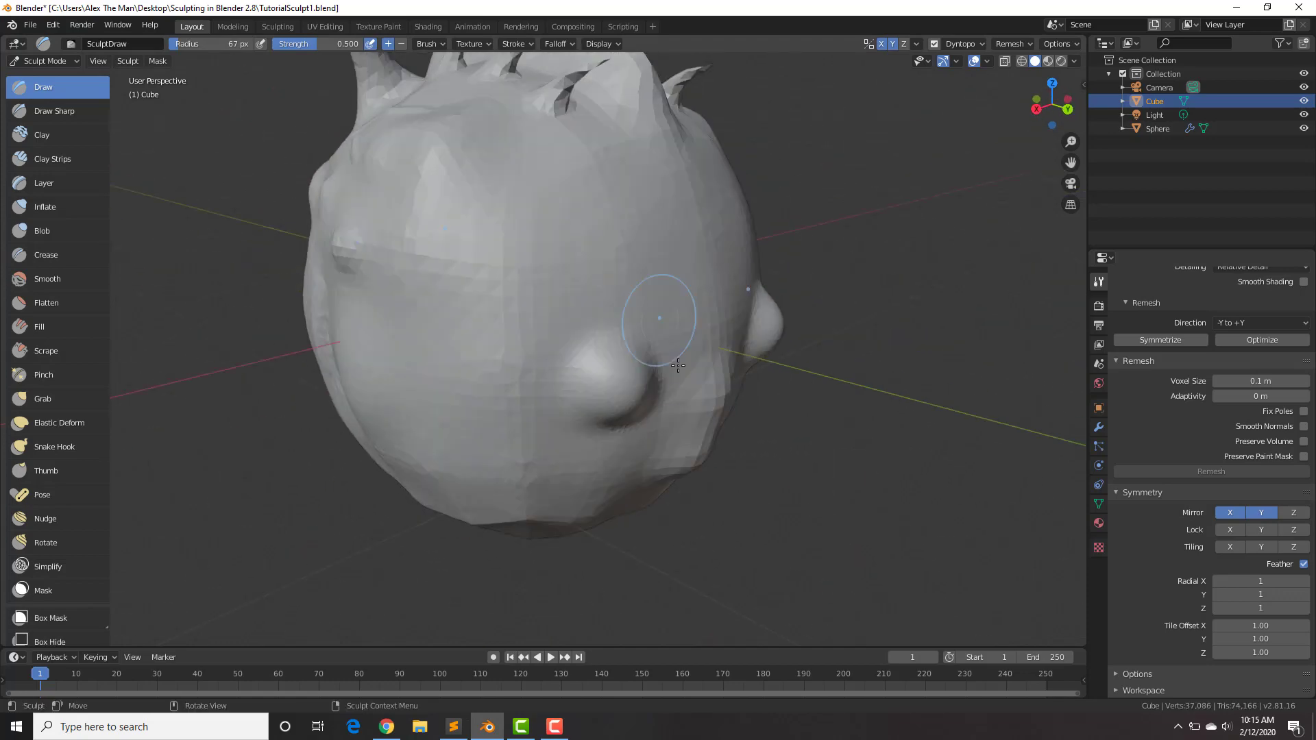
- Undo the mirrored bulges and turn off Y mirroring, keeping X mirroring on
{"action": "key", "text": "ctrl+z"}
{"action": "left_click", "coordinate": [1262, 513]}
{"action": "middle_click_drag", "start_coordinate": [719, 425], "coordinate": [869, 439]}
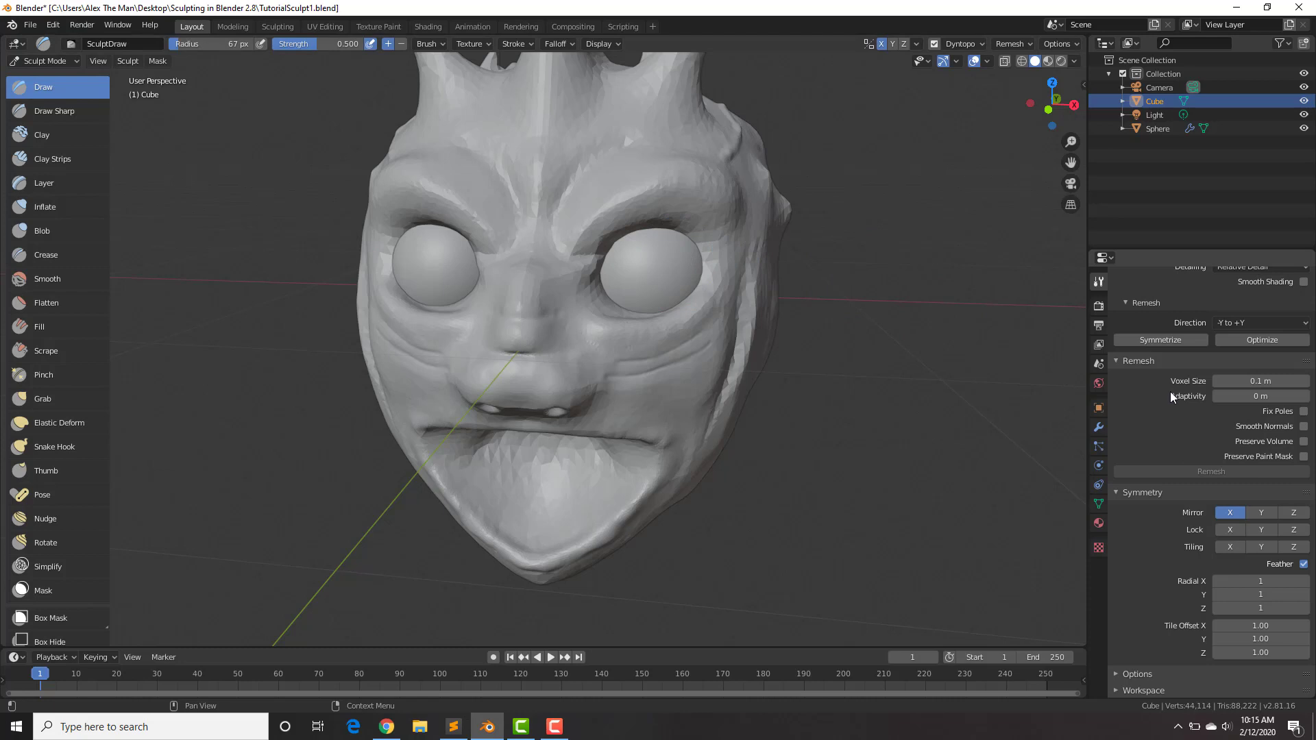
- Expand the Draw brush's stroke settings
{"action": "scroll", "coordinate": [1169, 389], "scroll_direction": "up", "scroll_amount": 8}
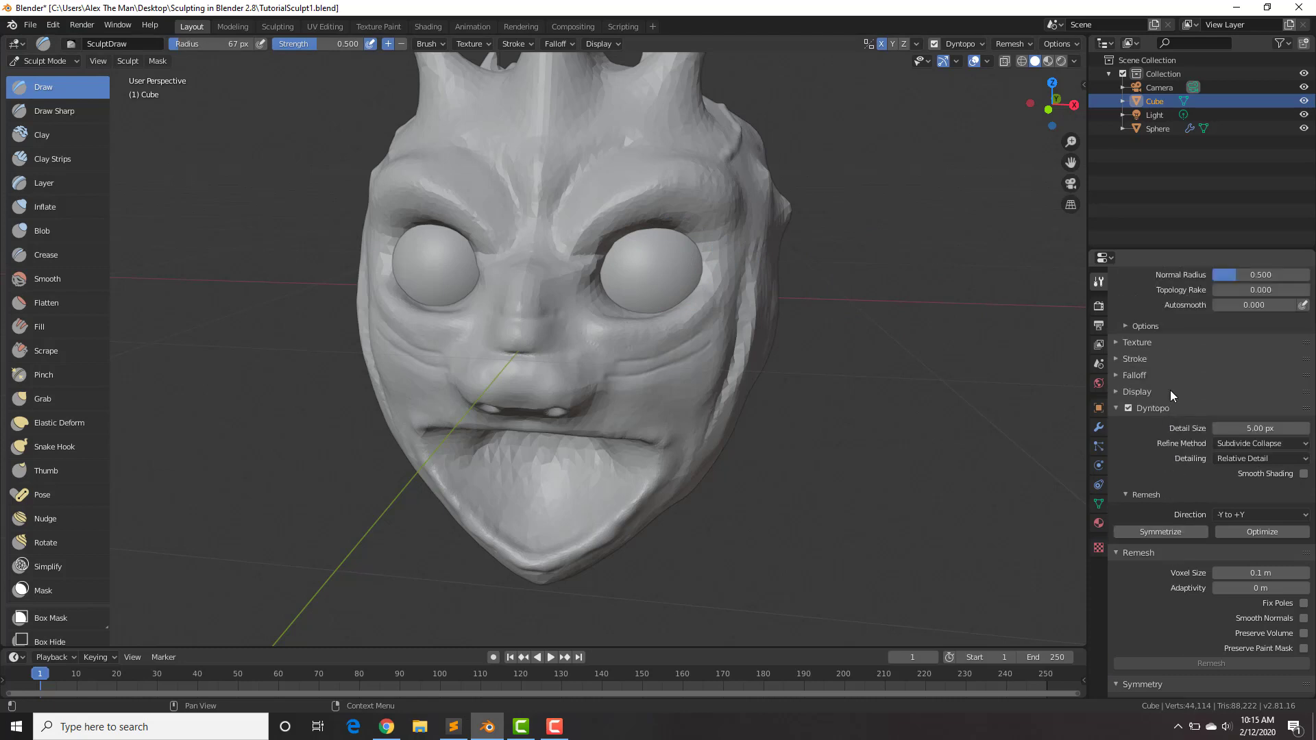
{"action": "scroll", "coordinate": [1169, 390], "scroll_direction": "up", "scroll_amount": 3}
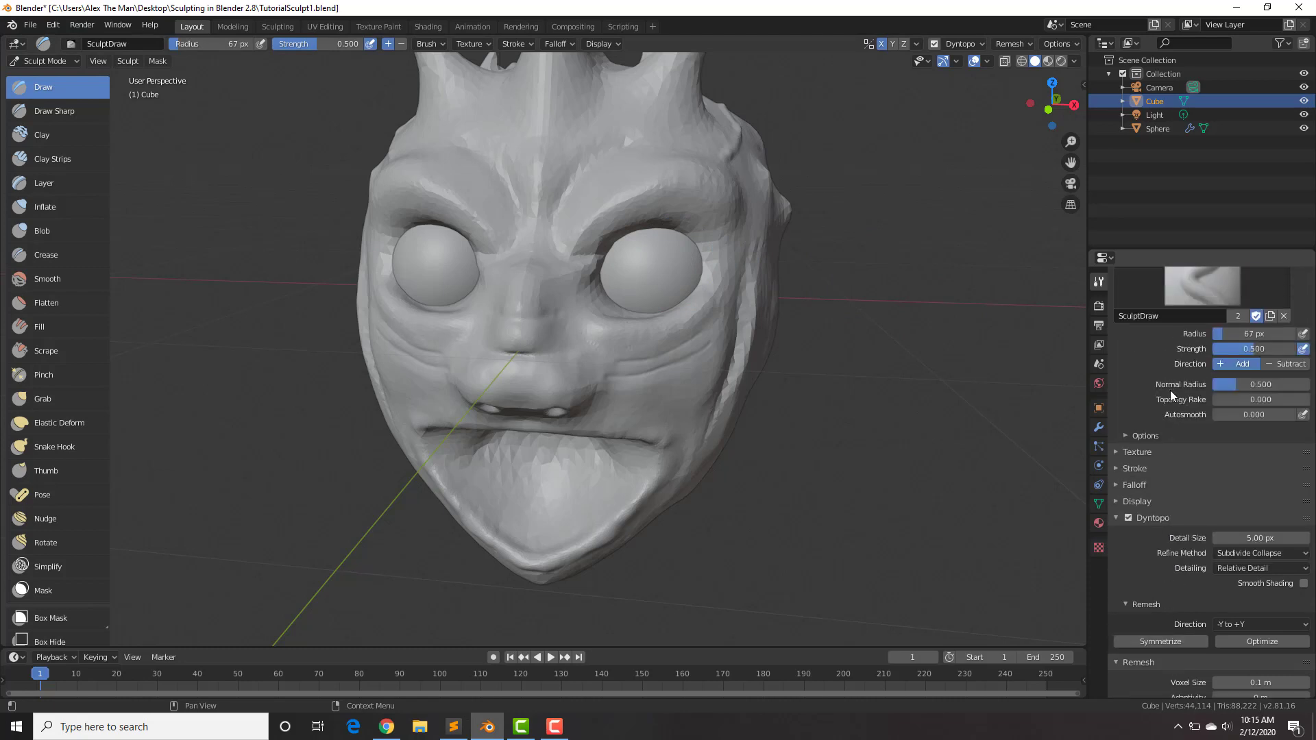
{"action": "left_click", "coordinate": [1140, 467]}
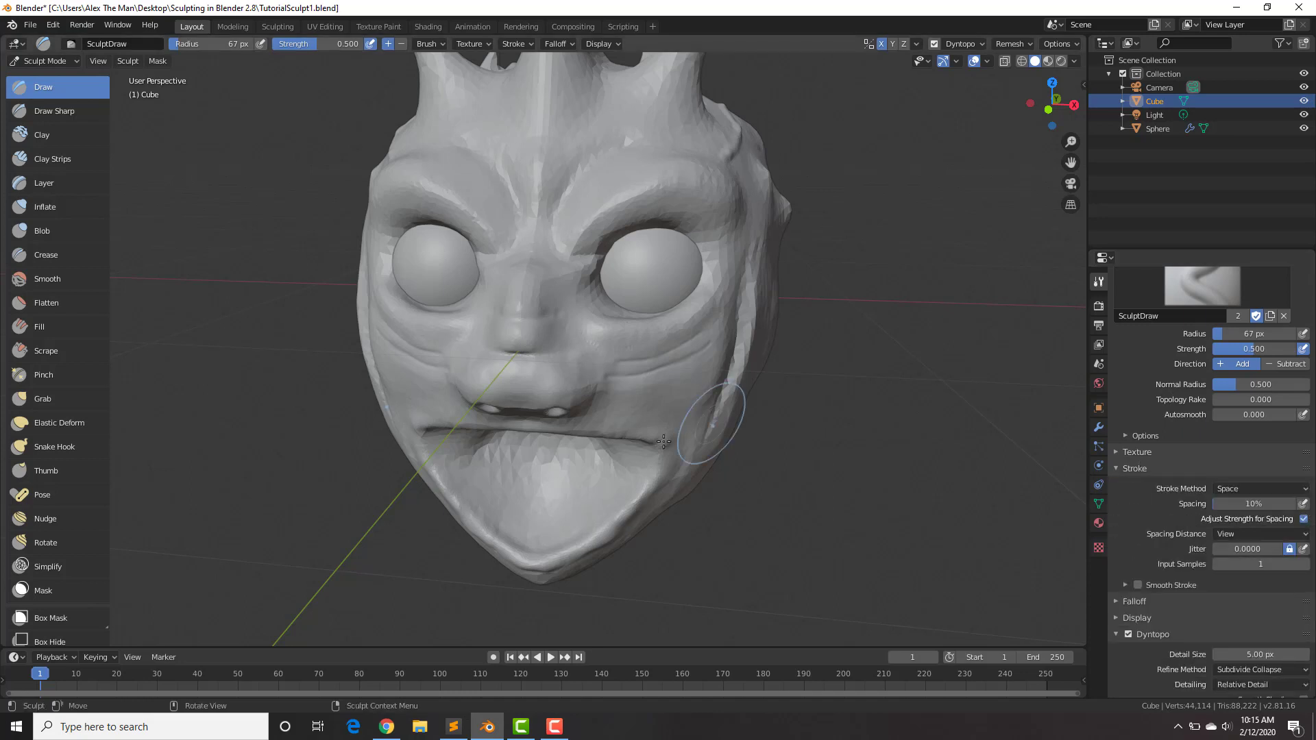
- Try a continuous Draw stroke on the cheek at 10% spacing and undo it
{"action": "scroll", "coordinate": [681, 434], "scroll_direction": "up", "scroll_amount": 5}
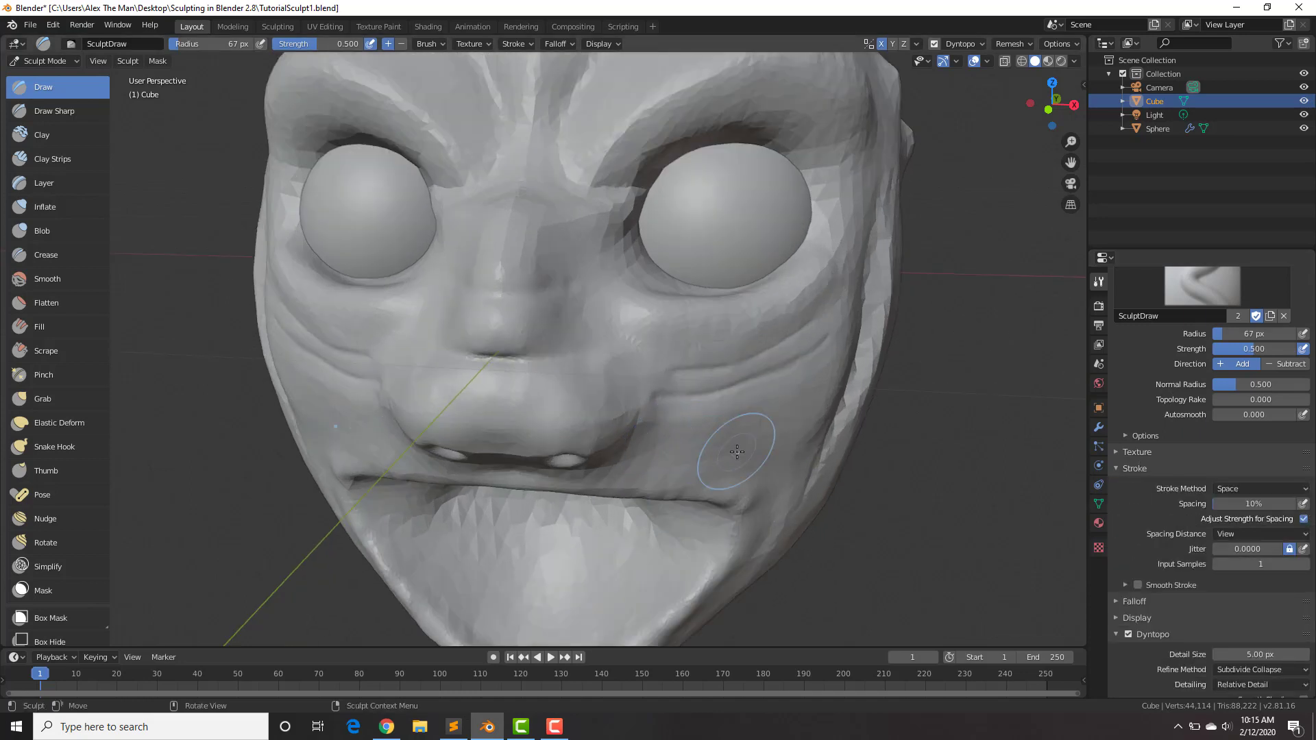
{"action": "middle_click_drag", "start_coordinate": [772, 398], "coordinate": [675, 352]}
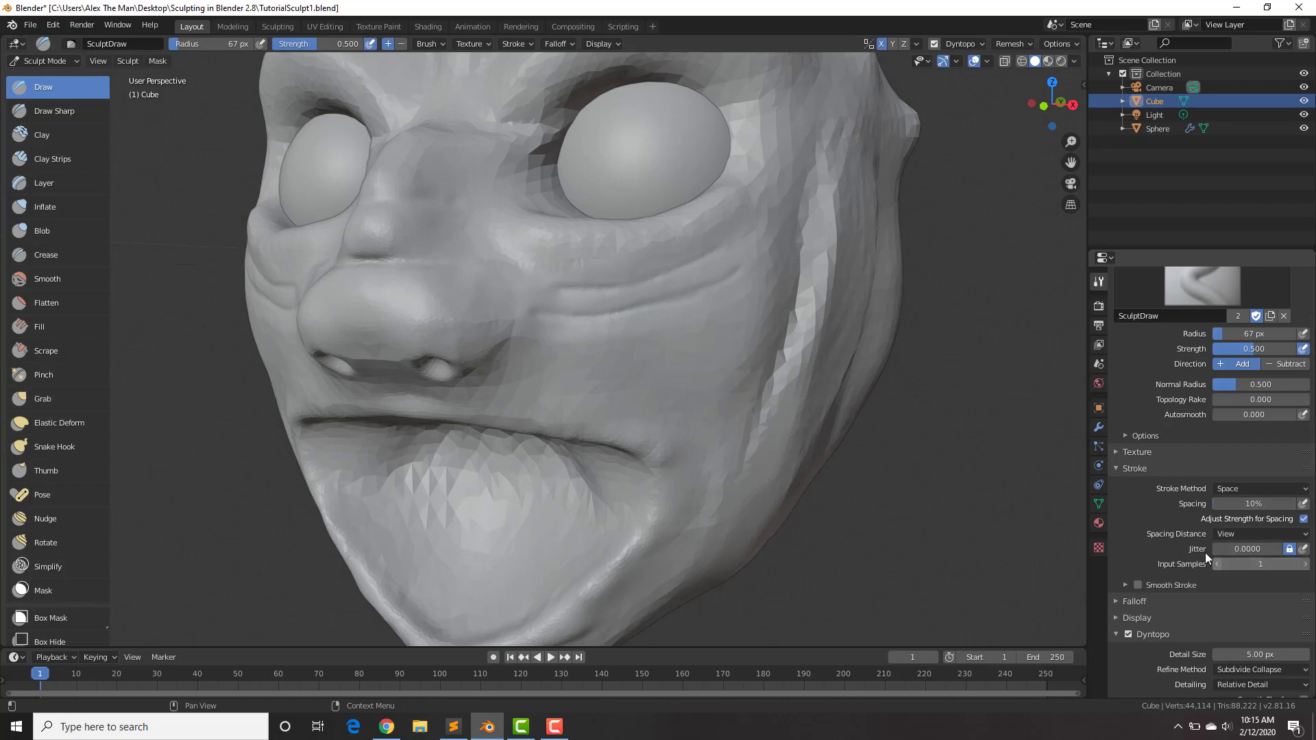
{"action": "mouse_move", "coordinate": [708, 387]}
{"action": "left_mouse_down"}
{"action": "mouse_move", "coordinate": [634, 349]}
{"action": "mouse_move", "coordinate": [668, 387]}
{"action": "mouse_move", "coordinate": [627, 341]}
{"action": "mouse_move", "coordinate": [682, 370]}
{"action": "left_mouse_up"}
{"action": "key", "text": "ctrl+z"}
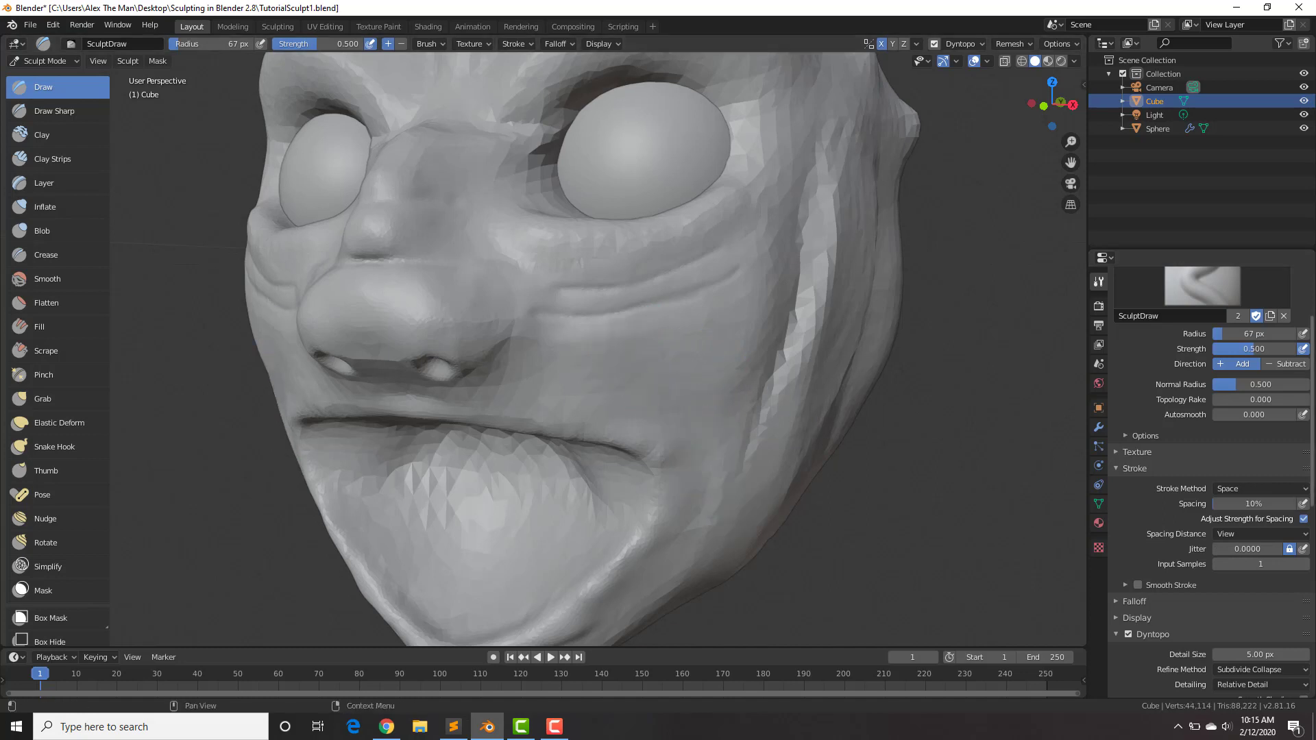
- Set the stroke spacing to 155% and sculpt a series of separate bumps across the cheek, jaw and face
{"action": "left_click_drag", "start_coordinate": [1235, 504], "coordinate": [1288, 504]}
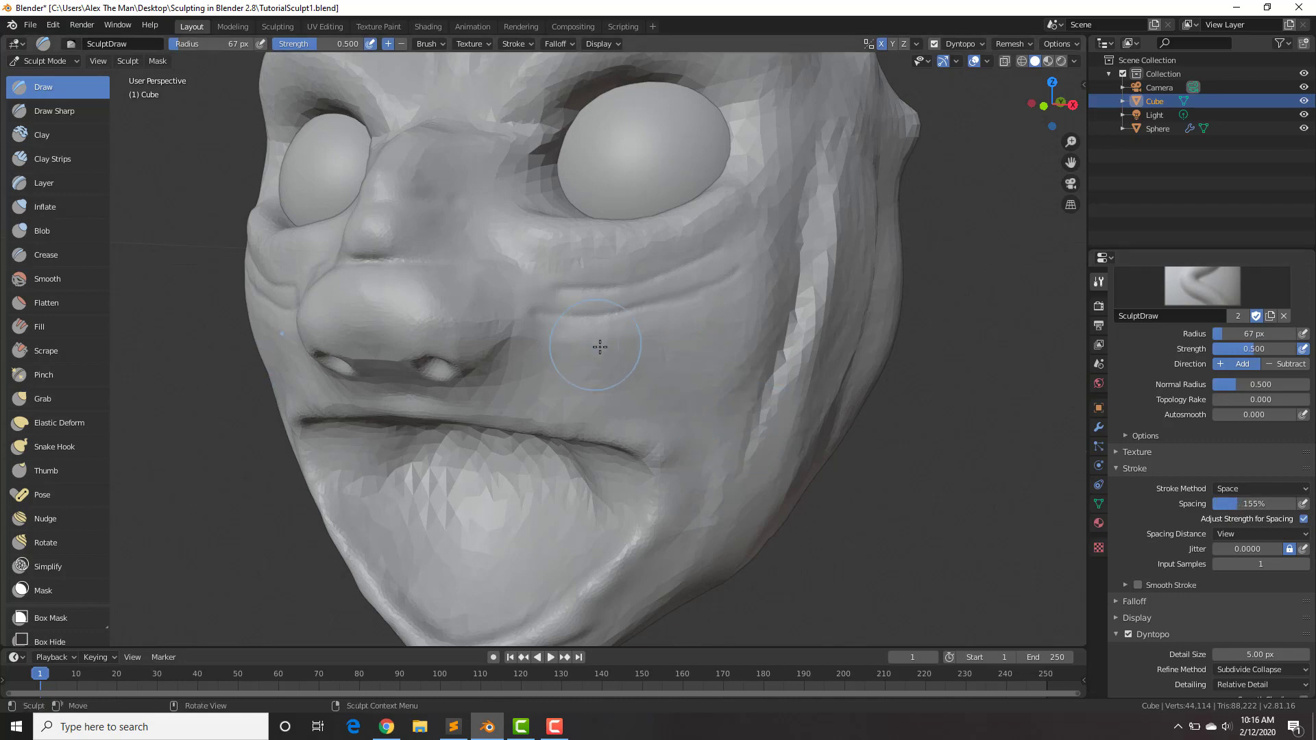
{"action": "left_click_drag", "start_coordinate": [601, 346], "coordinate": [623, 356]}
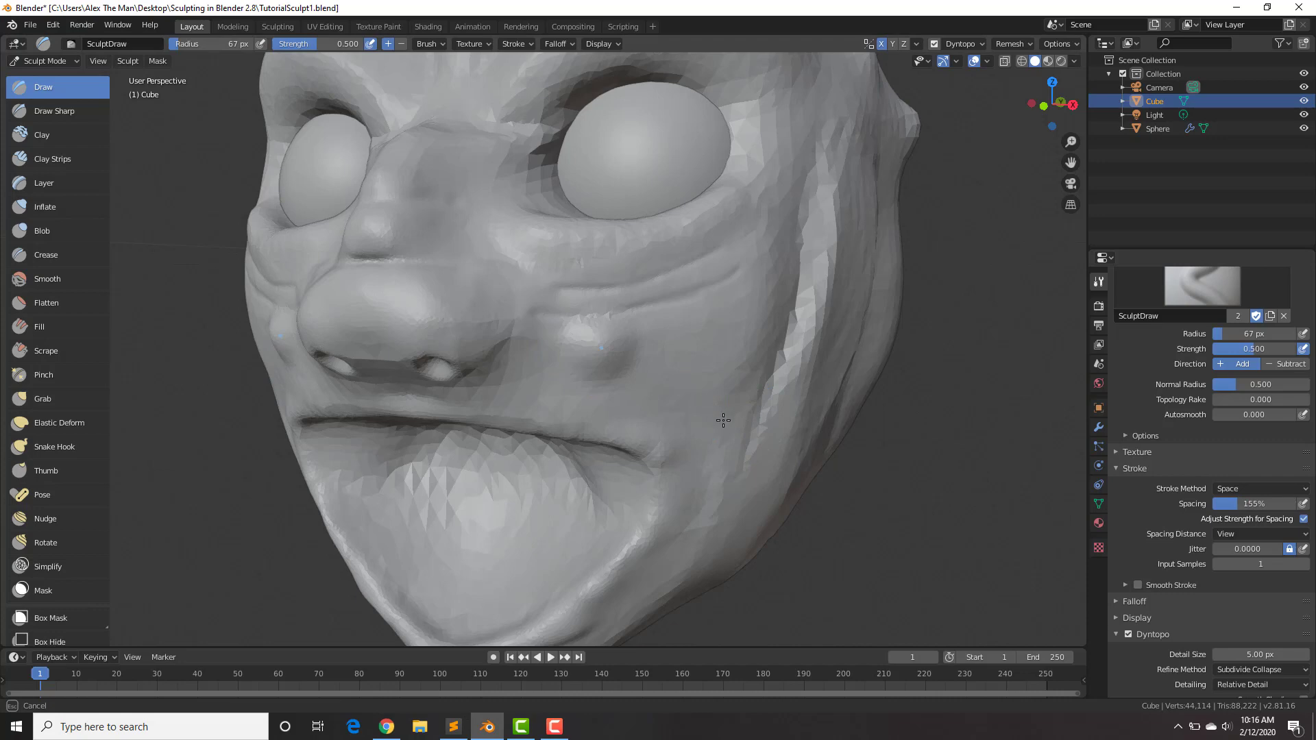
{"action": "left_click_drag", "start_coordinate": [723, 420], "coordinate": [749, 454]}
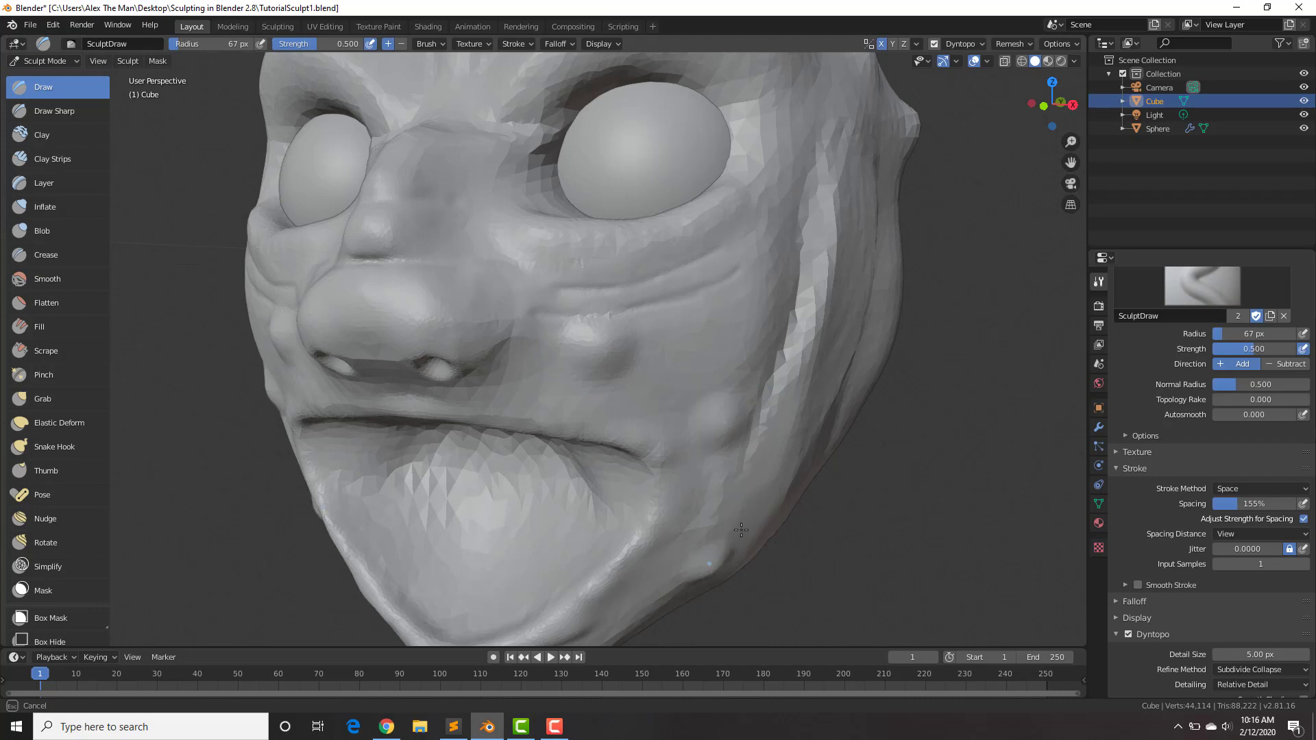
{"action": "mouse_move", "coordinate": [750, 315]}
{"action": "left_mouse_down"}
{"action": "mouse_move", "coordinate": [634, 249]}
{"action": "mouse_move", "coordinate": [486, 210]}
{"action": "mouse_move", "coordinate": [413, 144]}
{"action": "left_mouse_up"}
{"action": "scroll", "coordinate": [616, 274], "scroll_direction": "down", "scroll_amount": 5}
{"action": "mouse_move", "coordinate": [617, 274]}
{"action": "middle_mouse_down"}
{"action": "mouse_move", "coordinate": [862, 258]}
{"action": "mouse_move", "coordinate": [769, 250]}
{"action": "middle_mouse_up"}
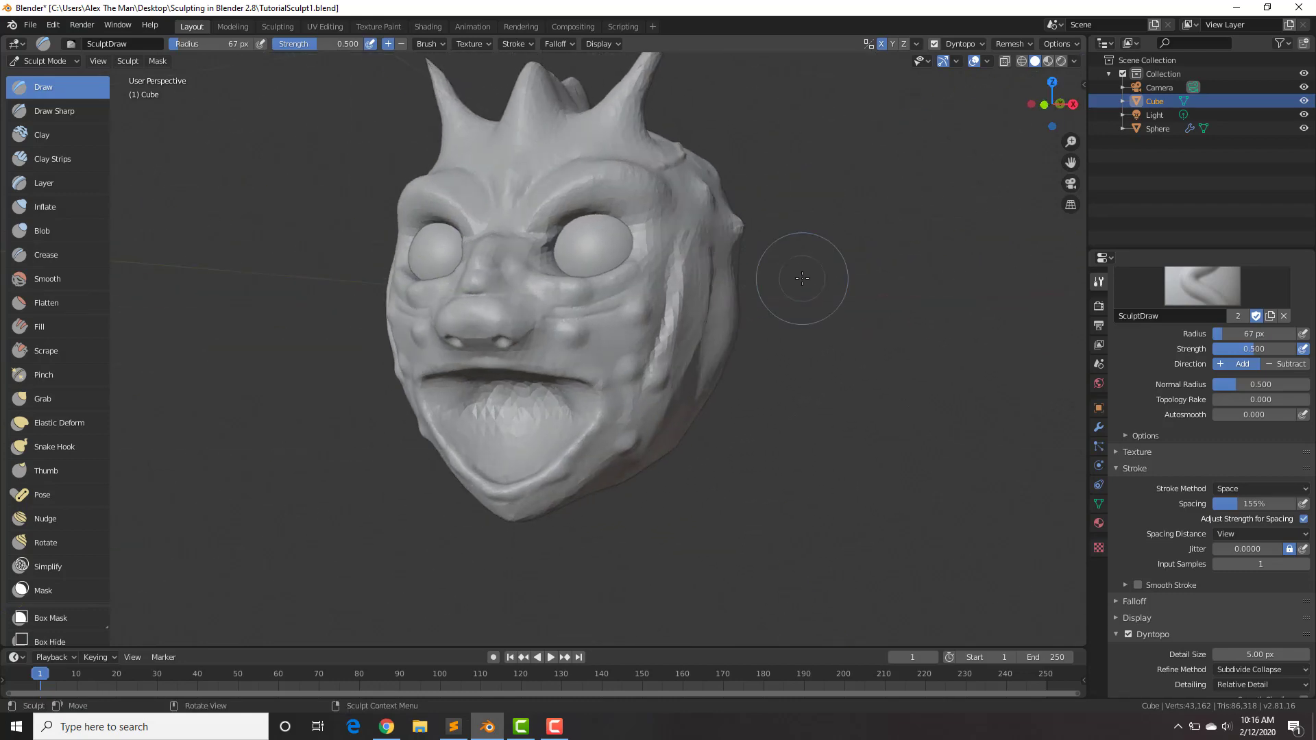
- Undo the separate bumps sculpted on the face
{"action": "scroll", "coordinate": [727, 292], "scroll_direction": "up", "scroll_amount": 2}
{"action": "scroll", "coordinate": [728, 292], "scroll_direction": "up", "scroll_amount": 2}
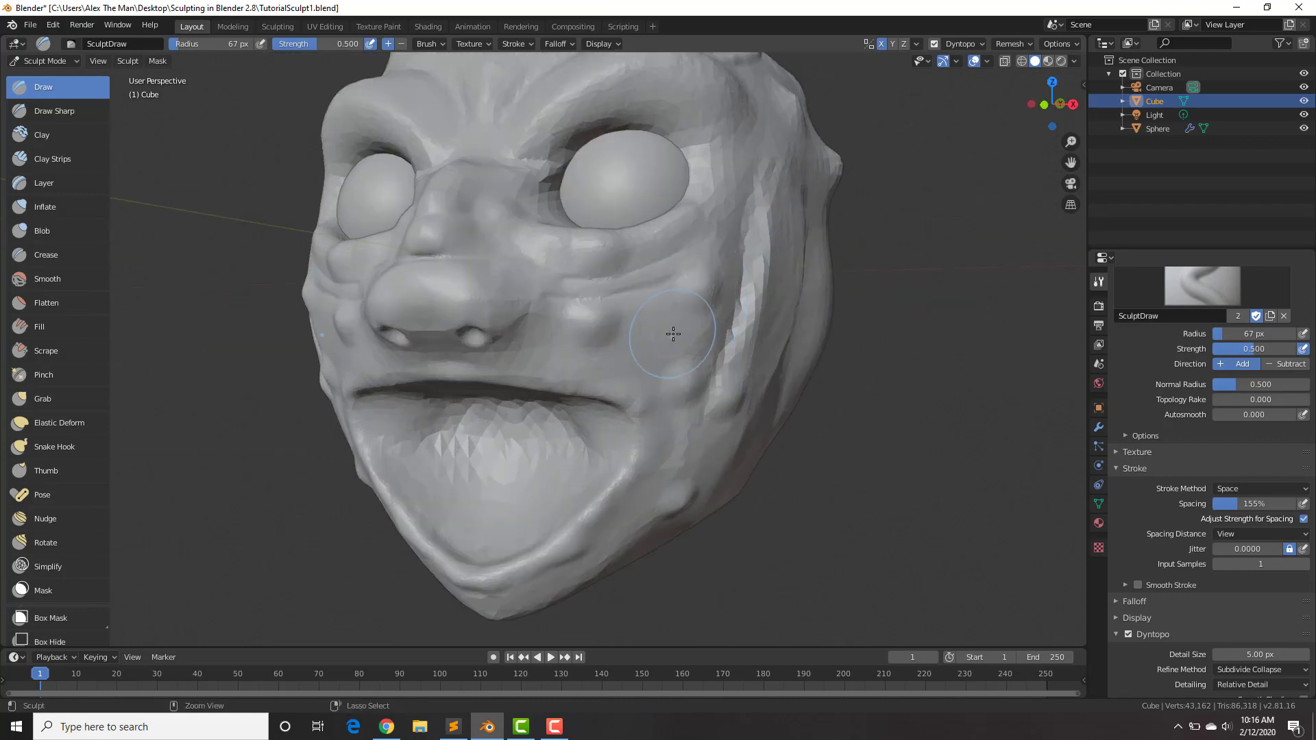
{"action": "left_click_drag", "start_coordinate": [680, 333], "coordinate": [687, 334]}
{"action": "scroll", "coordinate": [866, 338], "scroll_direction": "up", "scroll_amount": 2}
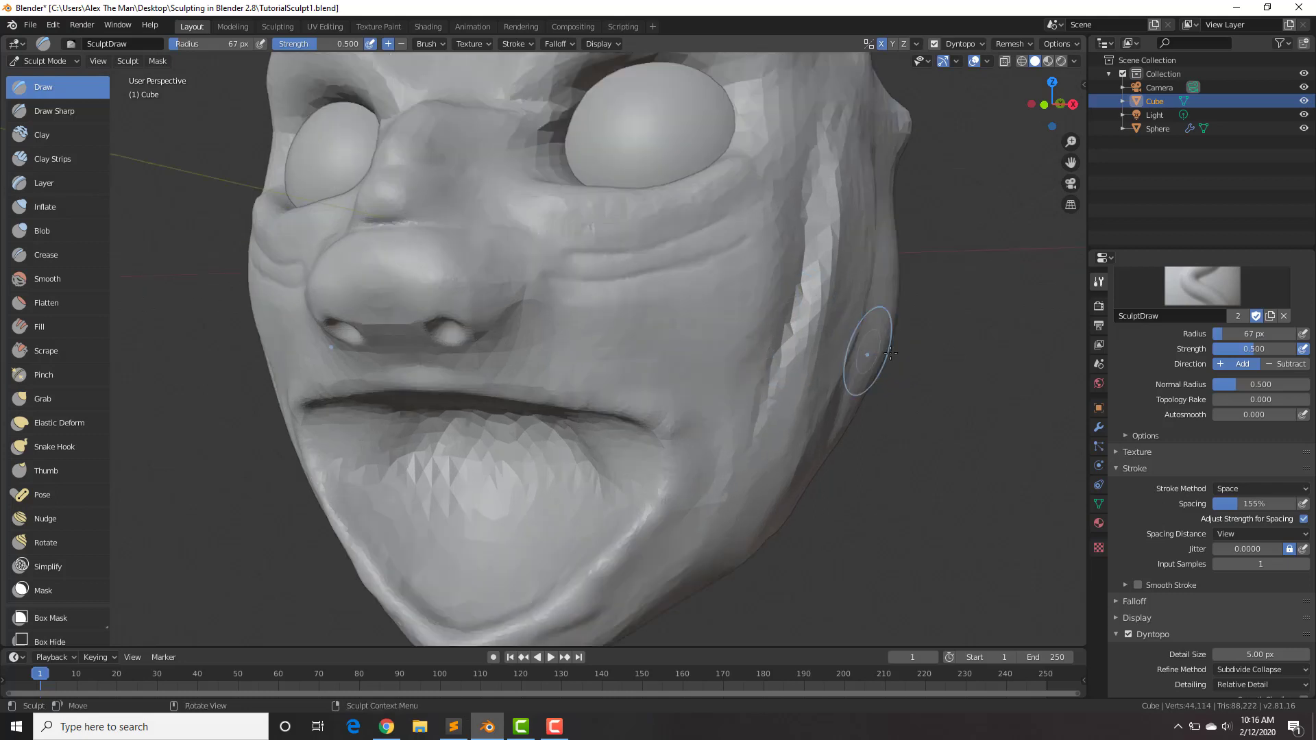
- Set the Draw brush's stroke spacing to 1000%
{"action": "left_click", "coordinate": [1236, 505]}
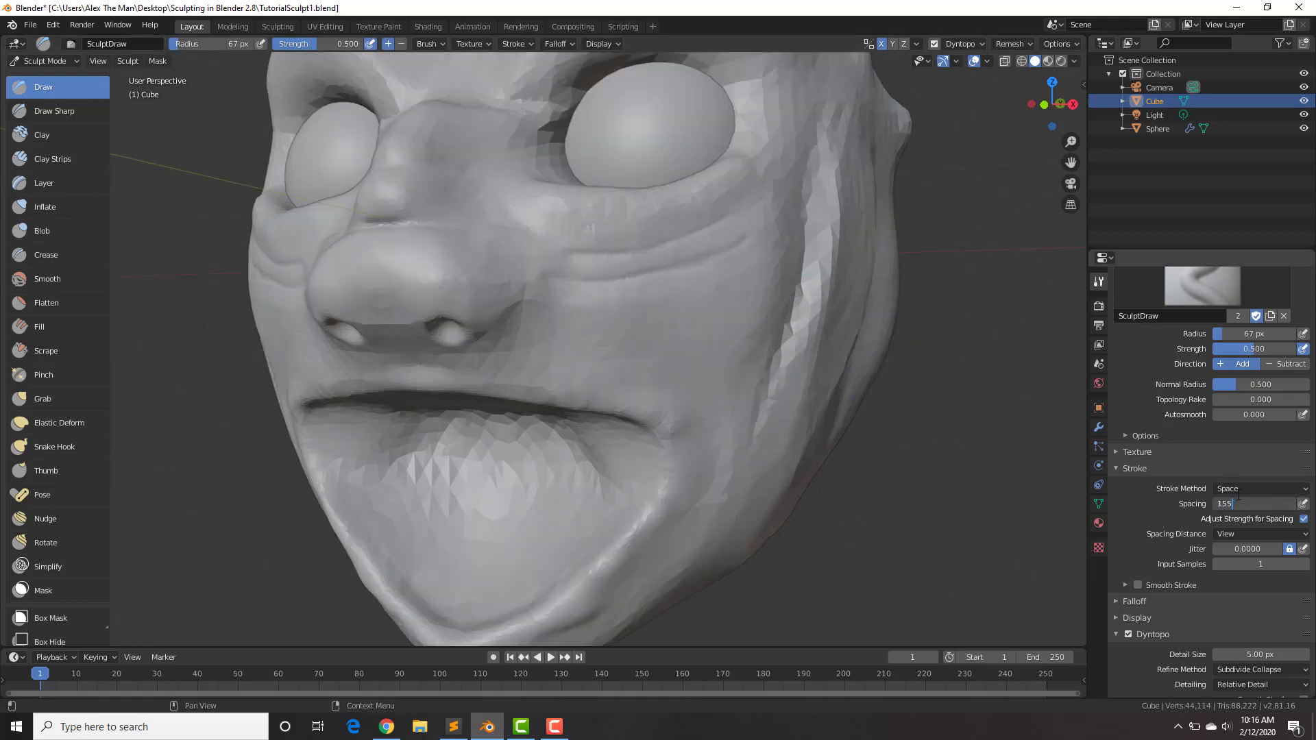
{"action": "type", "text": "10"}
{"action": "key", "text": "Return"}
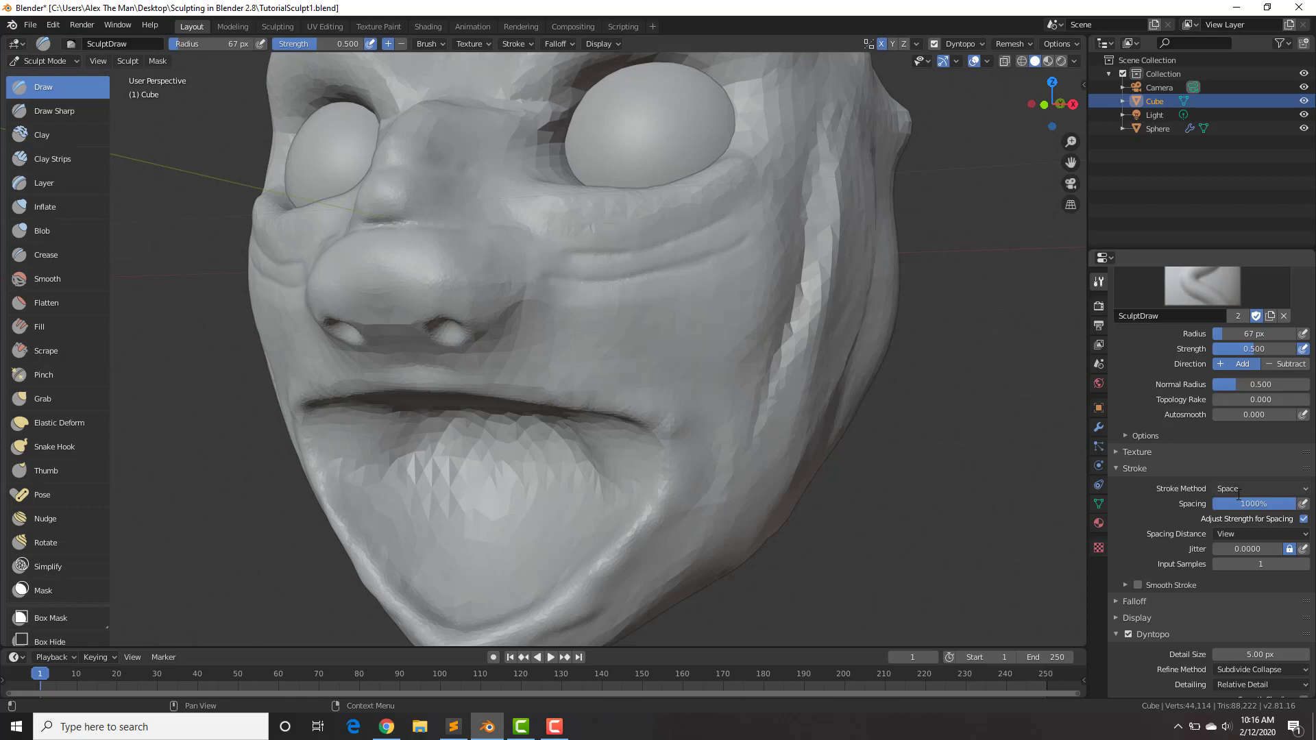
- Set the Draw brush's stroke spacing to 10%
{"action": "left_click", "coordinate": [1236, 501]}
{"action": "type", "text": "19"}
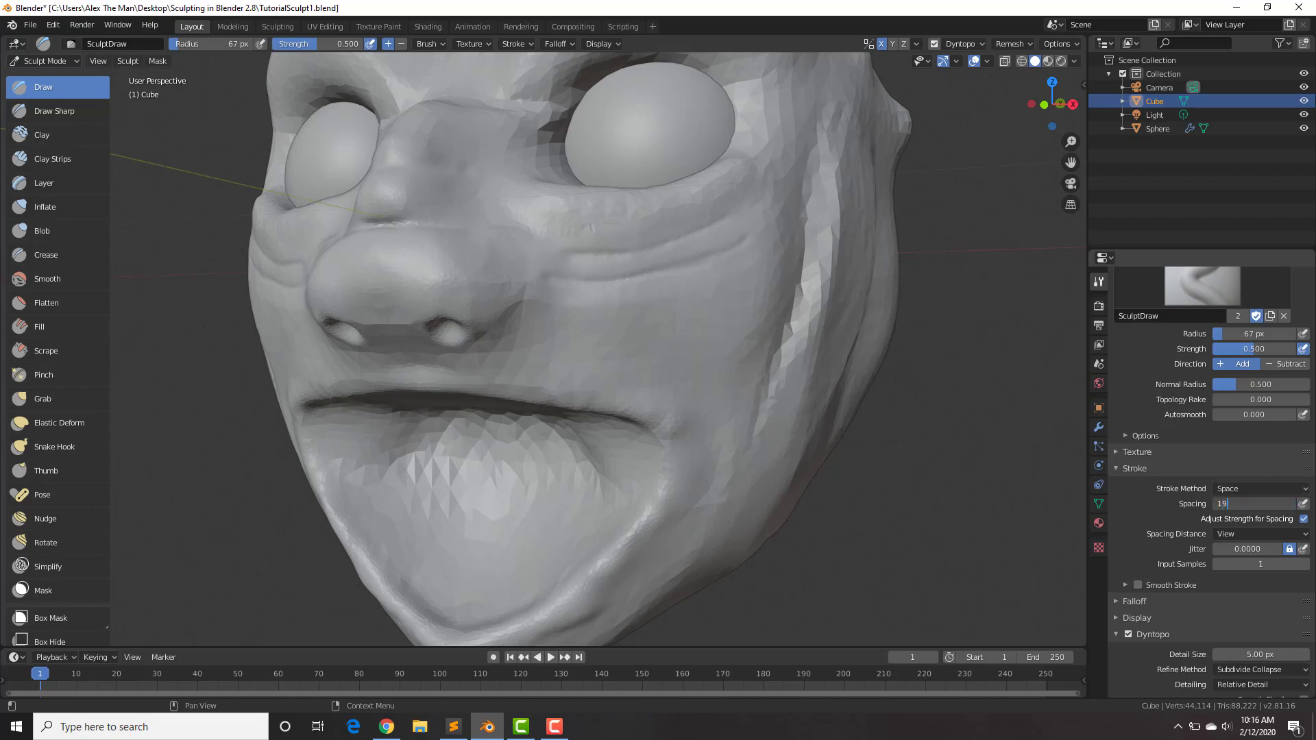
{"action": "key", "text": "Return"}
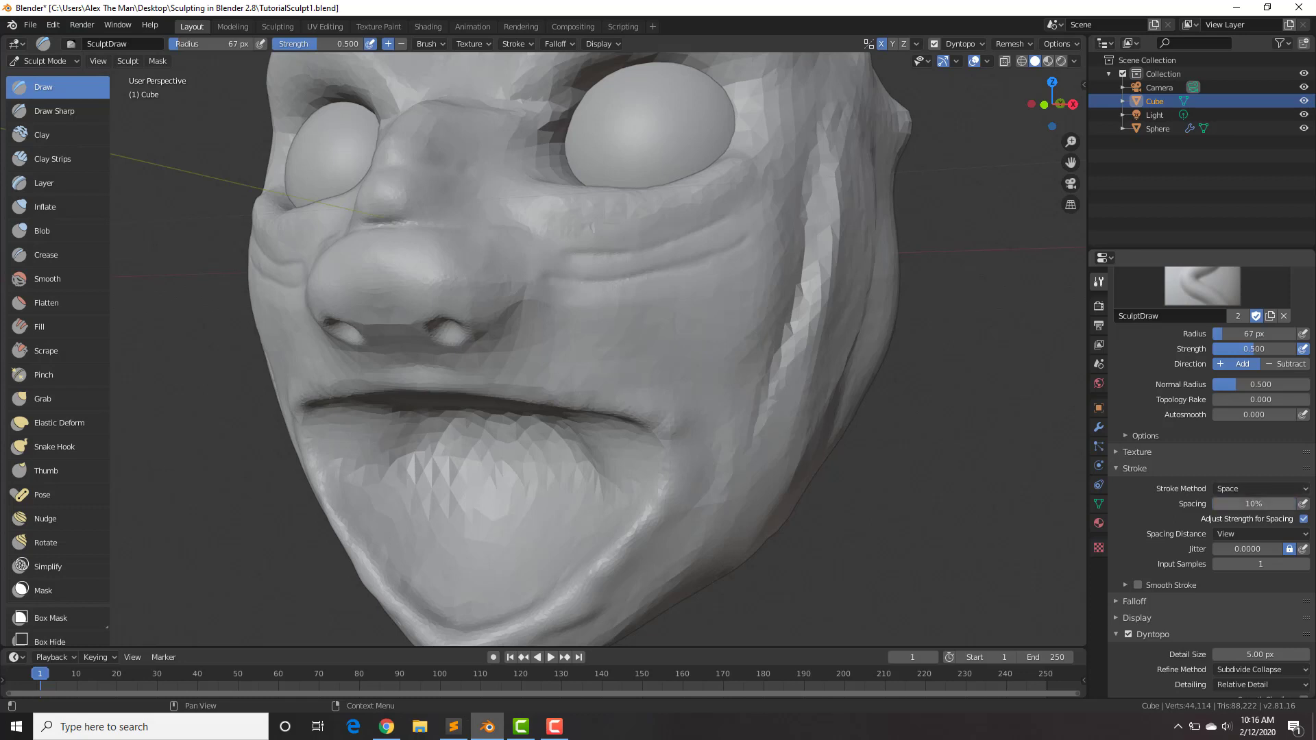
- Change the stroke method to Anchored and try anchored strokes on the cheek and the side of the face
{"action": "left_click", "coordinate": [1228, 489]}
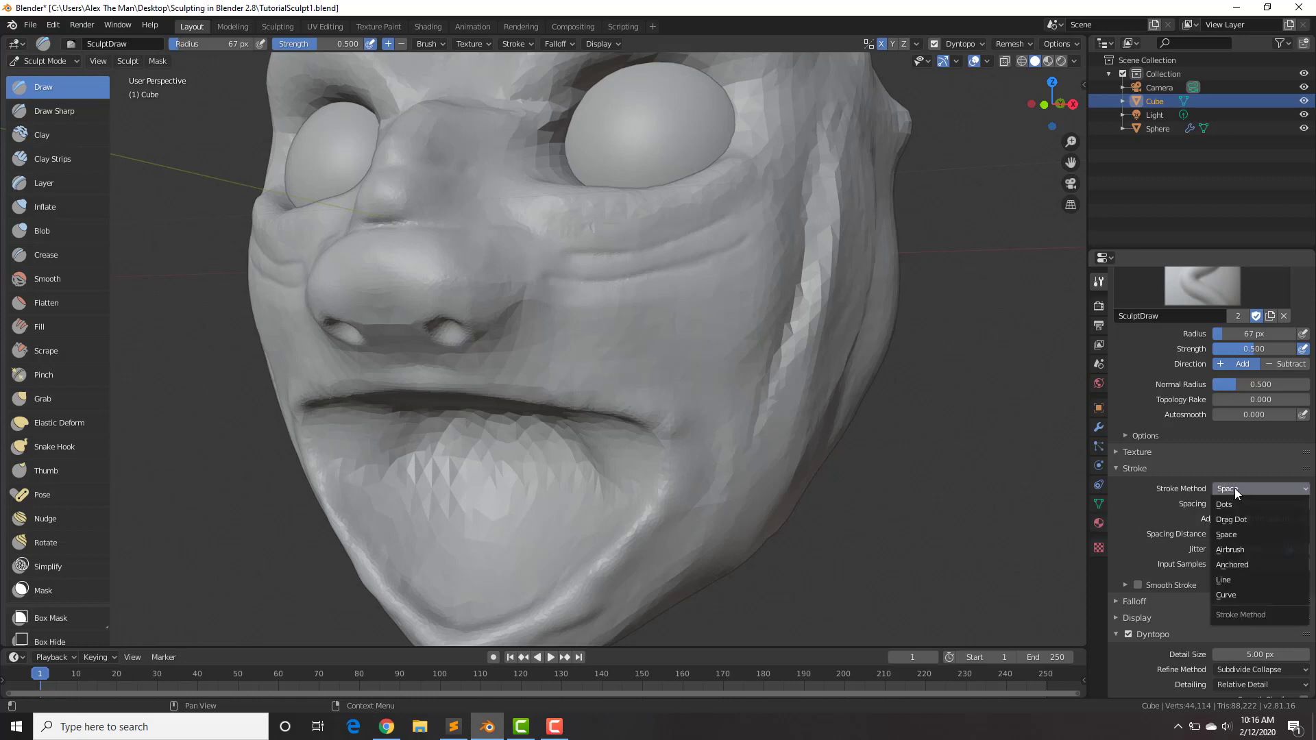
{"action": "left_click", "coordinate": [1239, 565]}
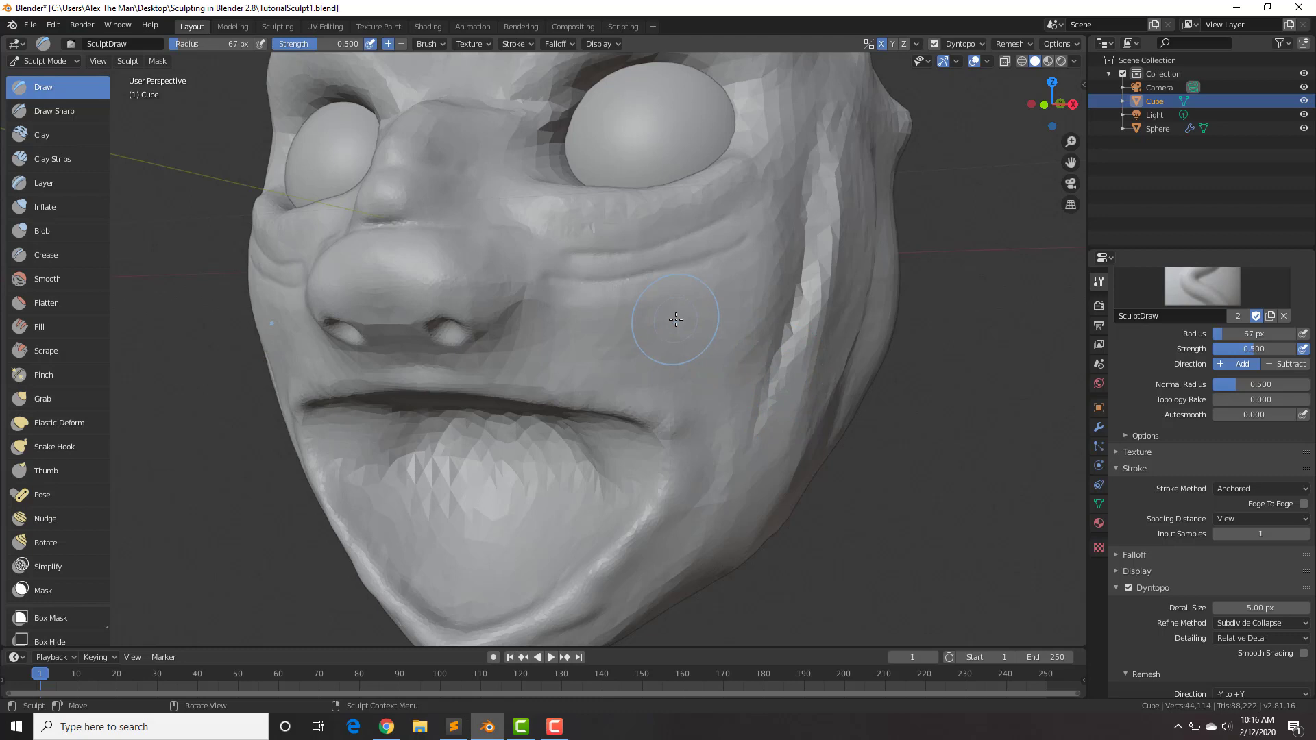
{"action": "mouse_move", "coordinate": [675, 318]}
{"action": "left_mouse_down"}
{"action": "mouse_move", "coordinate": [821, 445]}
{"action": "mouse_move", "coordinate": [714, 302]}
{"action": "mouse_move", "coordinate": [822, 391]}
{"action": "mouse_move", "coordinate": [871, 403]}
{"action": "left_mouse_up"}
{"action": "scroll", "coordinate": [793, 338], "scroll_direction": "down", "scroll_amount": 5}
{"action": "mouse_move", "coordinate": [793, 338]}
{"action": "middle_mouse_down"}
{"action": "mouse_move", "coordinate": [865, 352]}
{"action": "mouse_move", "coordinate": [778, 343]}
{"action": "middle_mouse_up"}
{"action": "scroll", "coordinate": [778, 343], "scroll_direction": "up", "scroll_amount": 5}
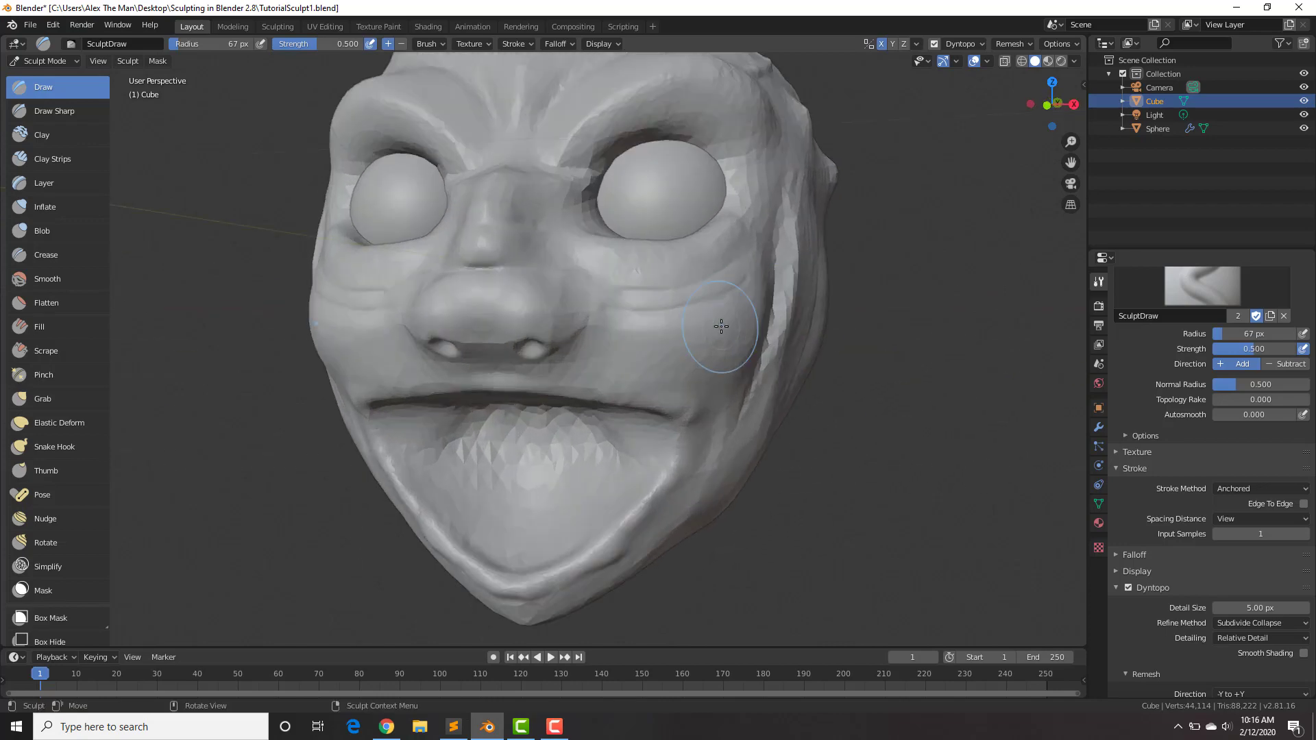
{"action": "middle_click_drag", "start_coordinate": [837, 309], "coordinate": [778, 317]}
{"action": "mouse_move", "coordinate": [802, 279]}
{"action": "left_mouse_down"}
{"action": "mouse_move", "coordinate": [930, 497]}
{"action": "mouse_move", "coordinate": [788, 336]}
{"action": "left_mouse_up"}
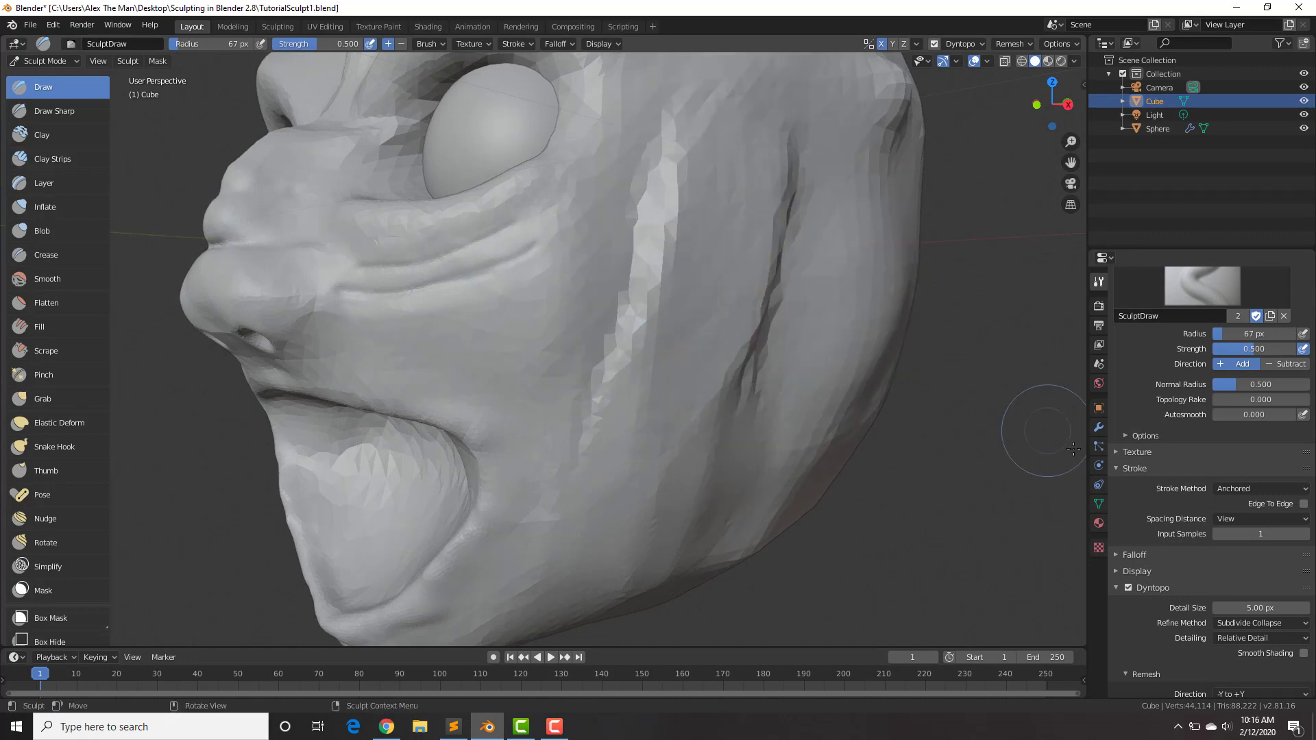
- Change the stroke method to Airbrush and build up a bulge on the outer cheek
{"action": "left_click", "coordinate": [1248, 487]}
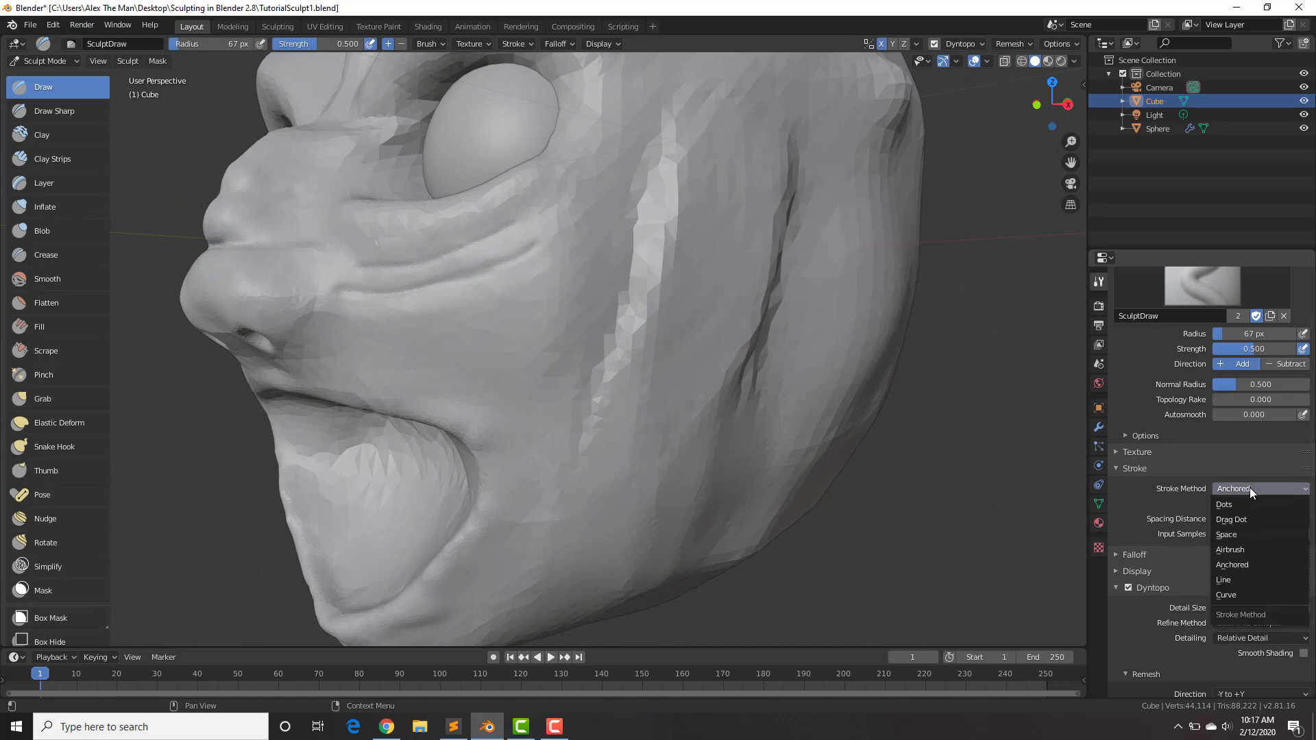
{"action": "left_click", "coordinate": [1242, 548]}
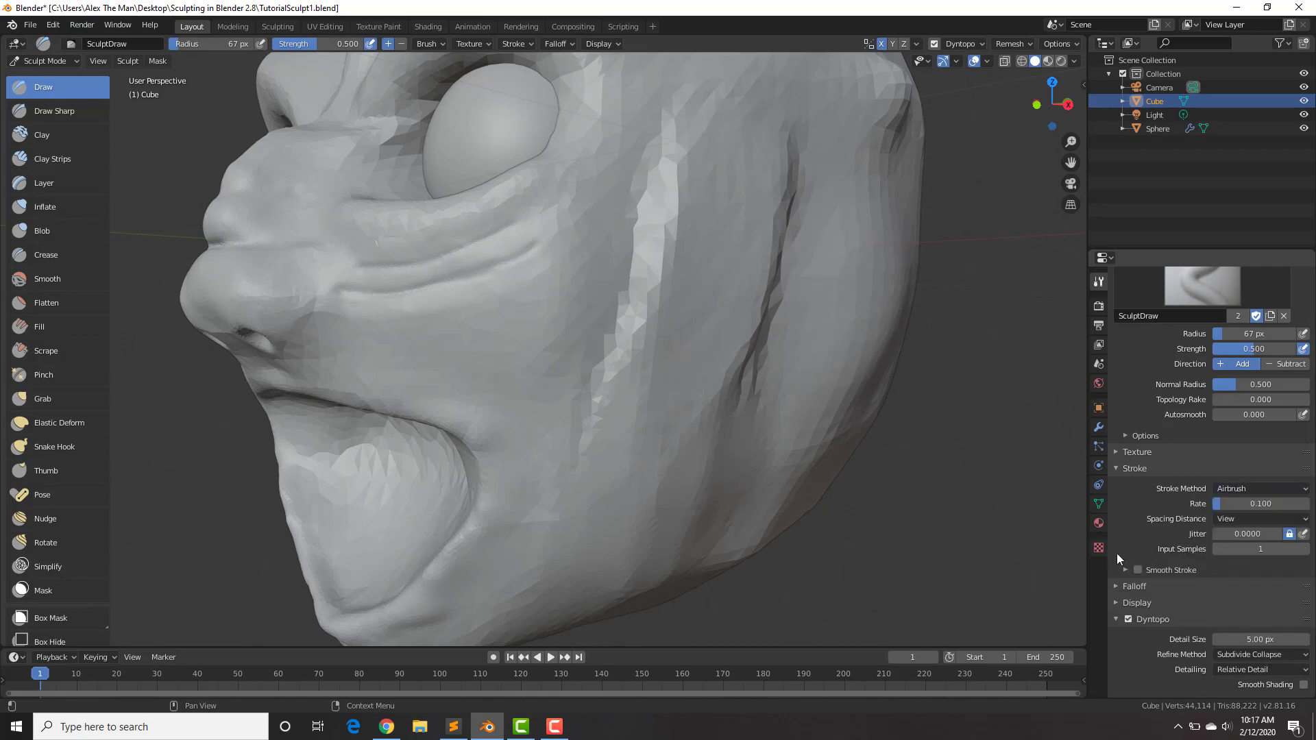
{"action": "mouse_move", "coordinate": [597, 346]}
{"action": "left_mouse_down"}
{"action": "mouse_move", "coordinate": [635, 366]}
{"action": "mouse_move", "coordinate": [614, 290]}
{"action": "mouse_move", "coordinate": [592, 356]}
{"action": "mouse_move", "coordinate": [626, 316]}
{"action": "mouse_move", "coordinate": [580, 293]}
{"action": "mouse_move", "coordinate": [546, 363]}
{"action": "mouse_move", "coordinate": [617, 323]}
{"action": "left_mouse_up"}
{"action": "middle_click_drag", "start_coordinate": [802, 322], "coordinate": [831, 318]}
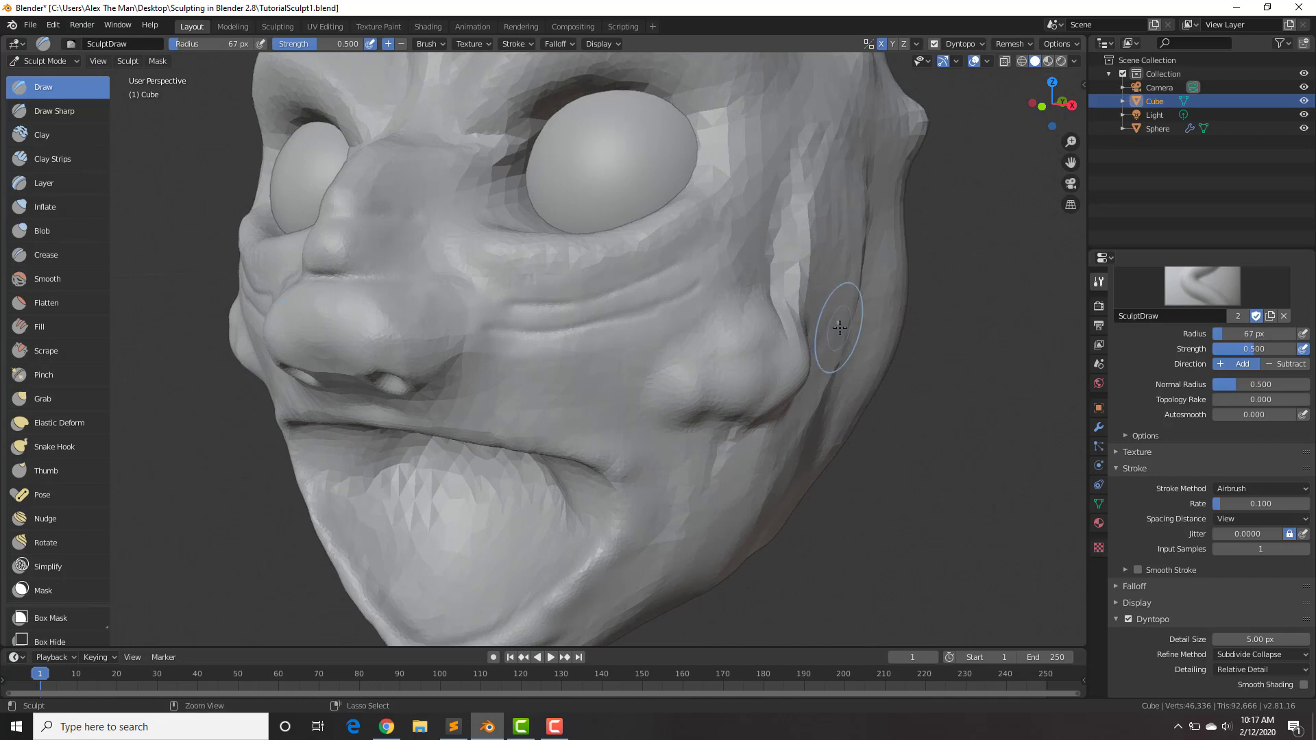
- Change the stroke method to Line, try a straight stroke from the cheek to the jaw and undo it
{"action": "left_click", "coordinate": [1260, 488]}
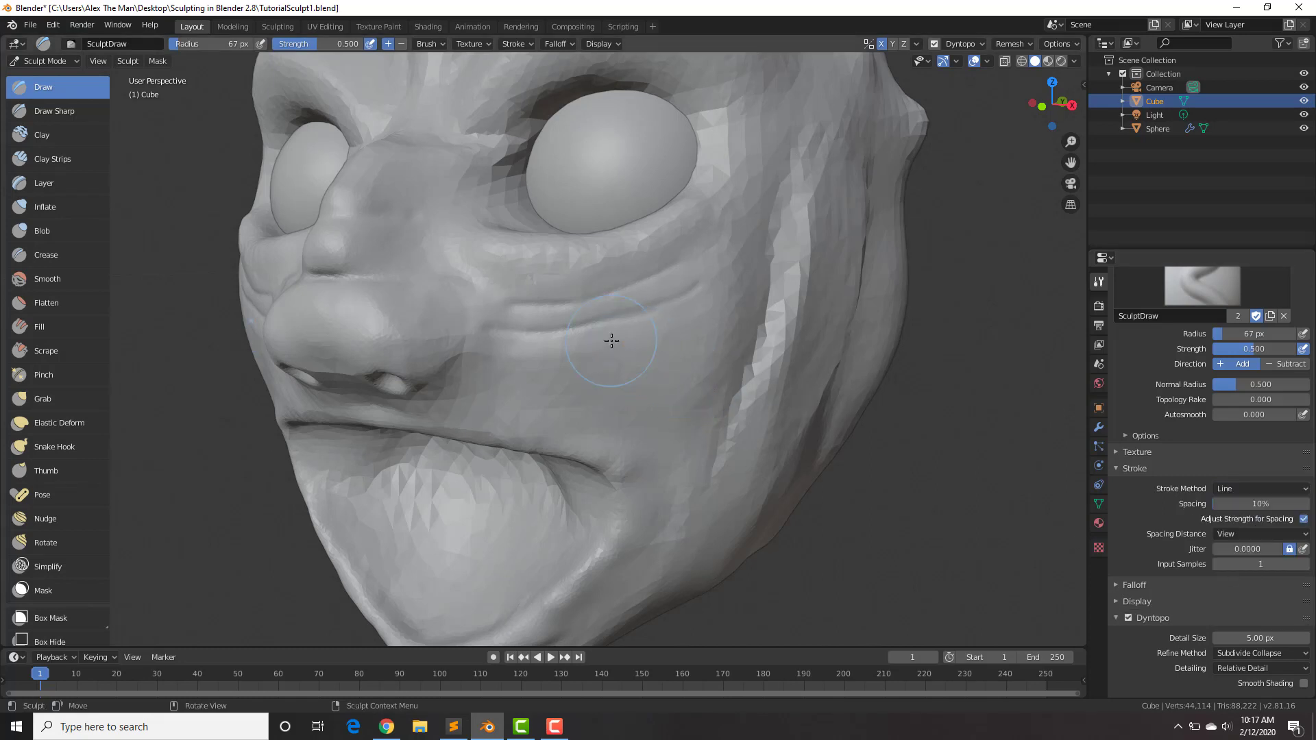
{"action": "left_click_drag", "start_coordinate": [611, 337], "coordinate": [774, 472]}
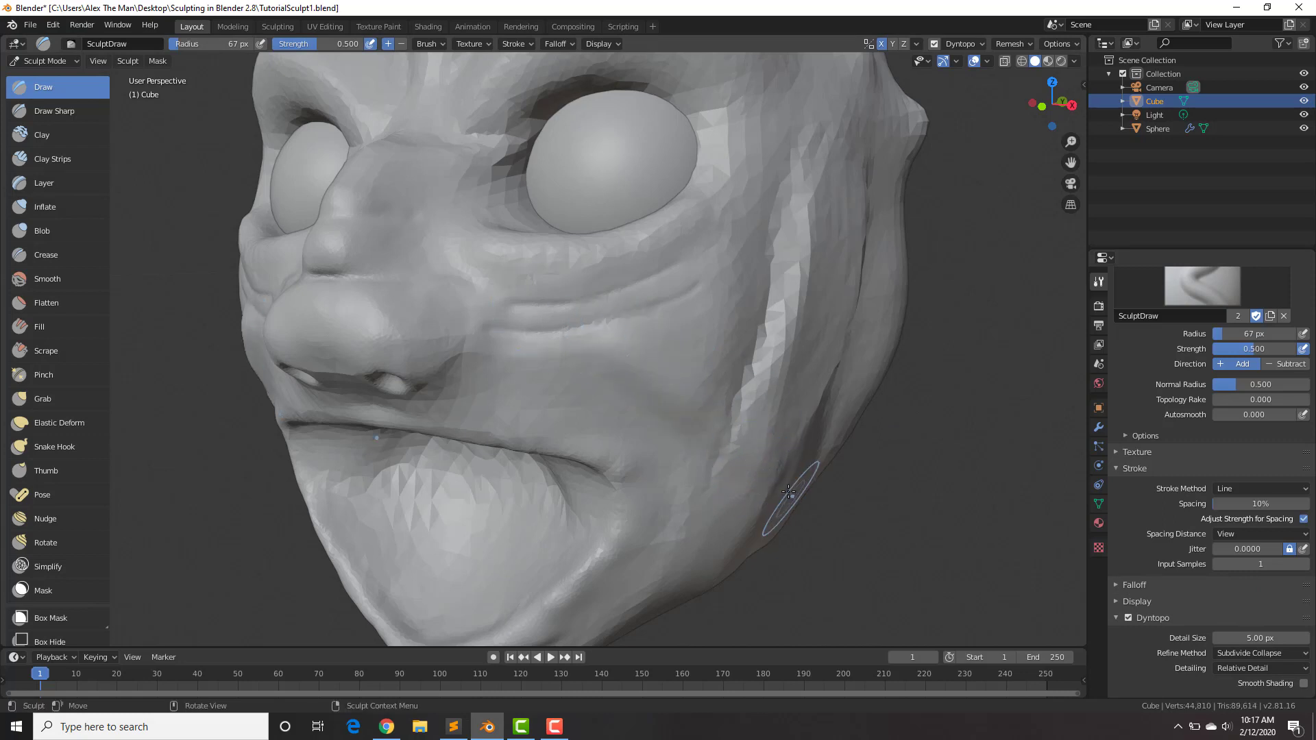
{"action": "key", "text": "ctrl+z"}
- Change the stroke method to Drag Dot and move a single bump from the cheek towards the outer eye wrinkles
{"action": "left_click", "coordinate": [1233, 488]}
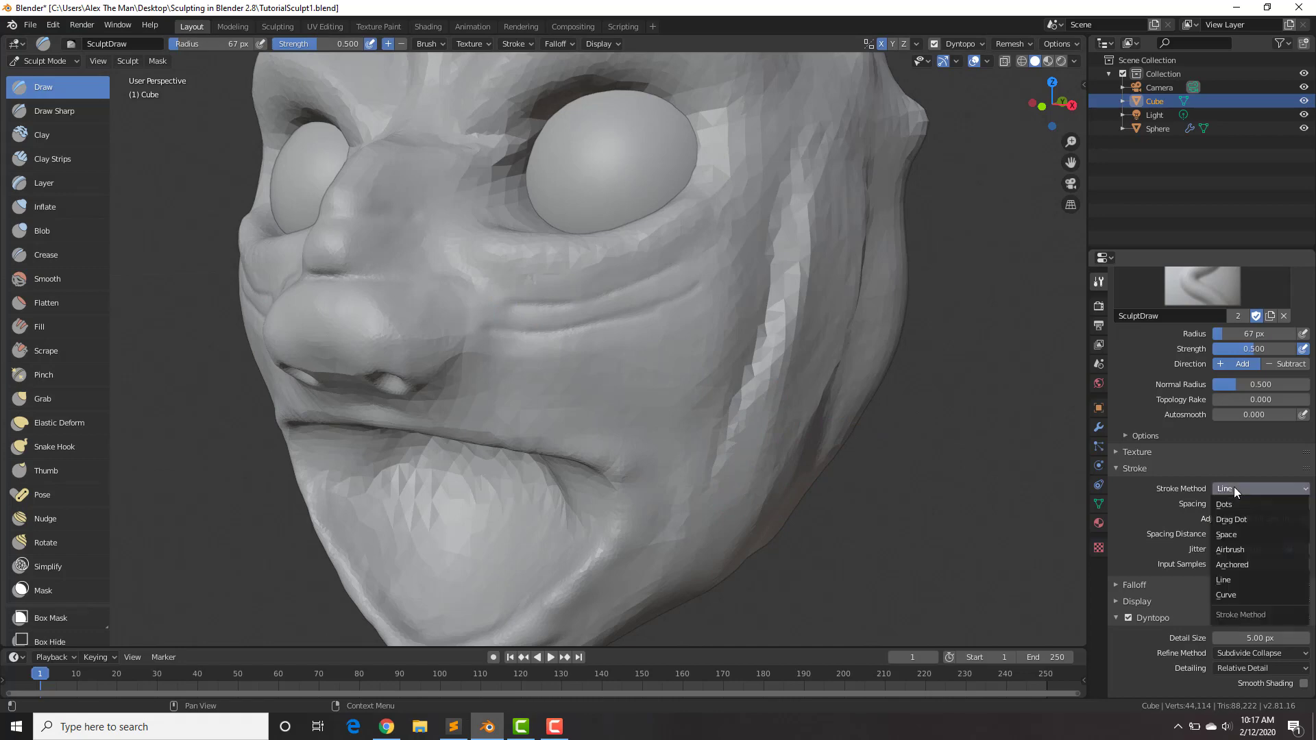
{"action": "left_click", "coordinate": [1230, 522]}
{"action": "mouse_move", "coordinate": [603, 353]}
{"action": "left_mouse_down"}
{"action": "mouse_move", "coordinate": [682, 401]}
{"action": "mouse_move", "coordinate": [702, 431]}
{"action": "mouse_move", "coordinate": [735, 271]}
{"action": "mouse_move", "coordinate": [702, 259]}
{"action": "left_mouse_up"}
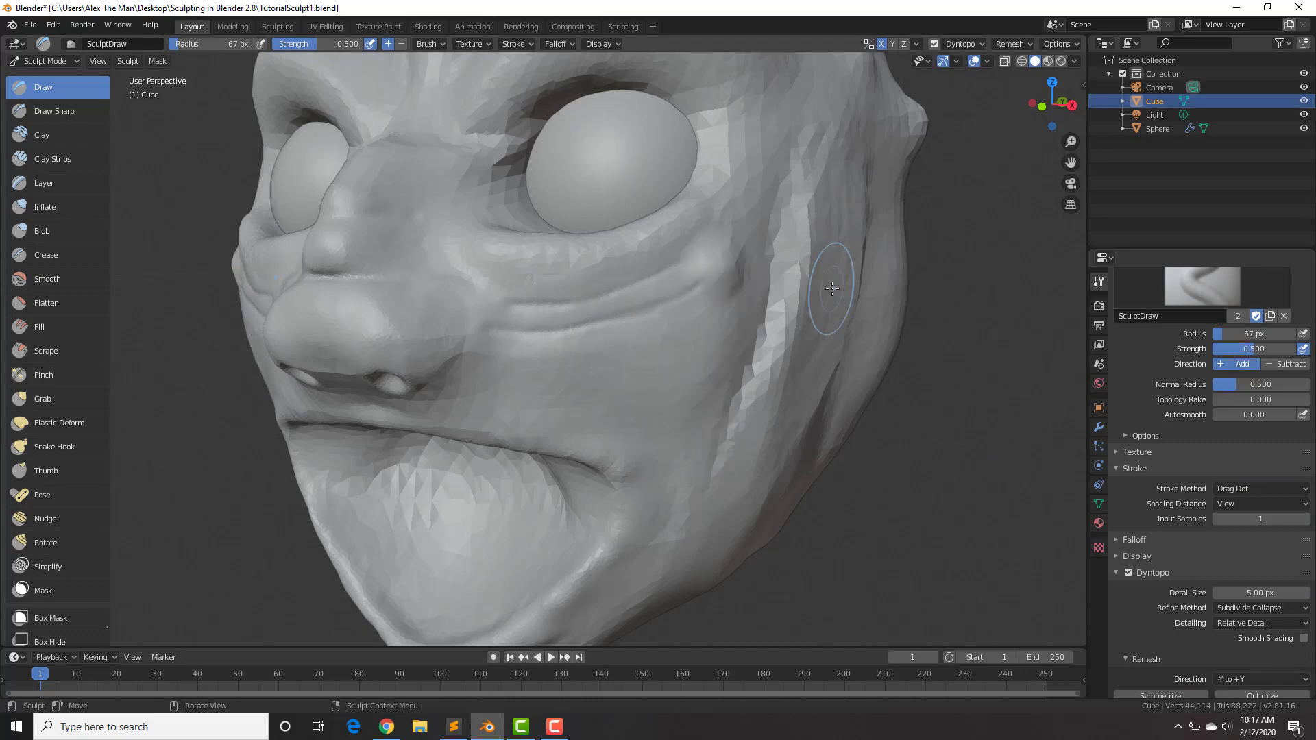
- Return the stroke method to Space, reveal the falloff settings and sculpt a test stroke on the cheek with Smooth falloff
{"action": "left_click", "coordinate": [1259, 488]}
{"action": "left_click", "coordinate": [1243, 505]}
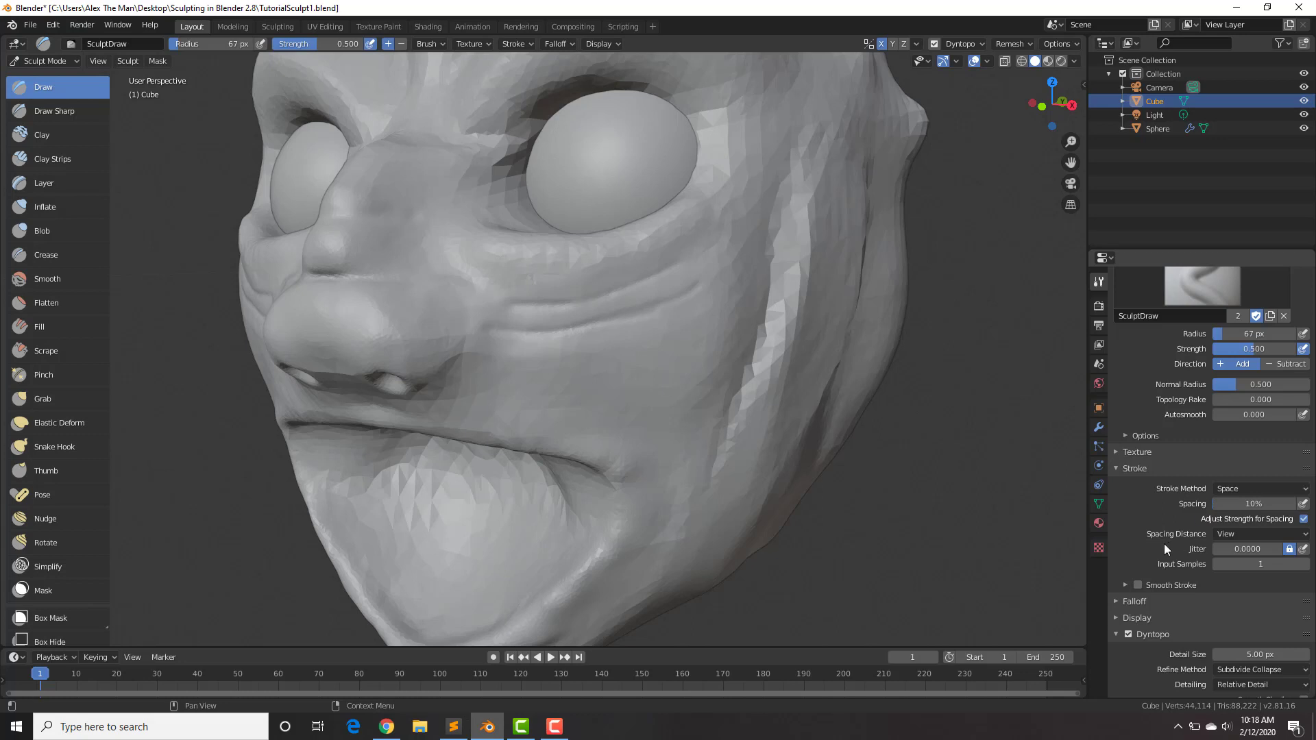
{"action": "left_click", "coordinate": [1126, 585]}
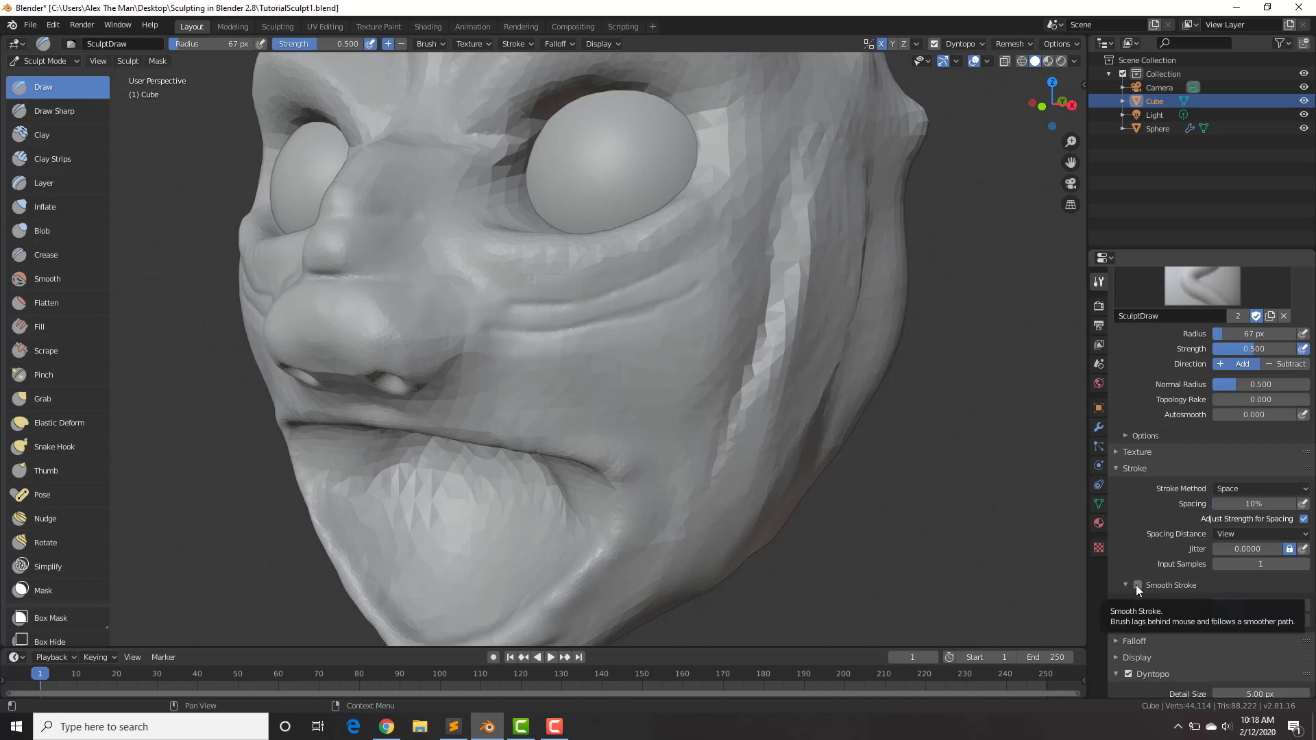
{"action": "left_click", "coordinate": [1124, 584]}
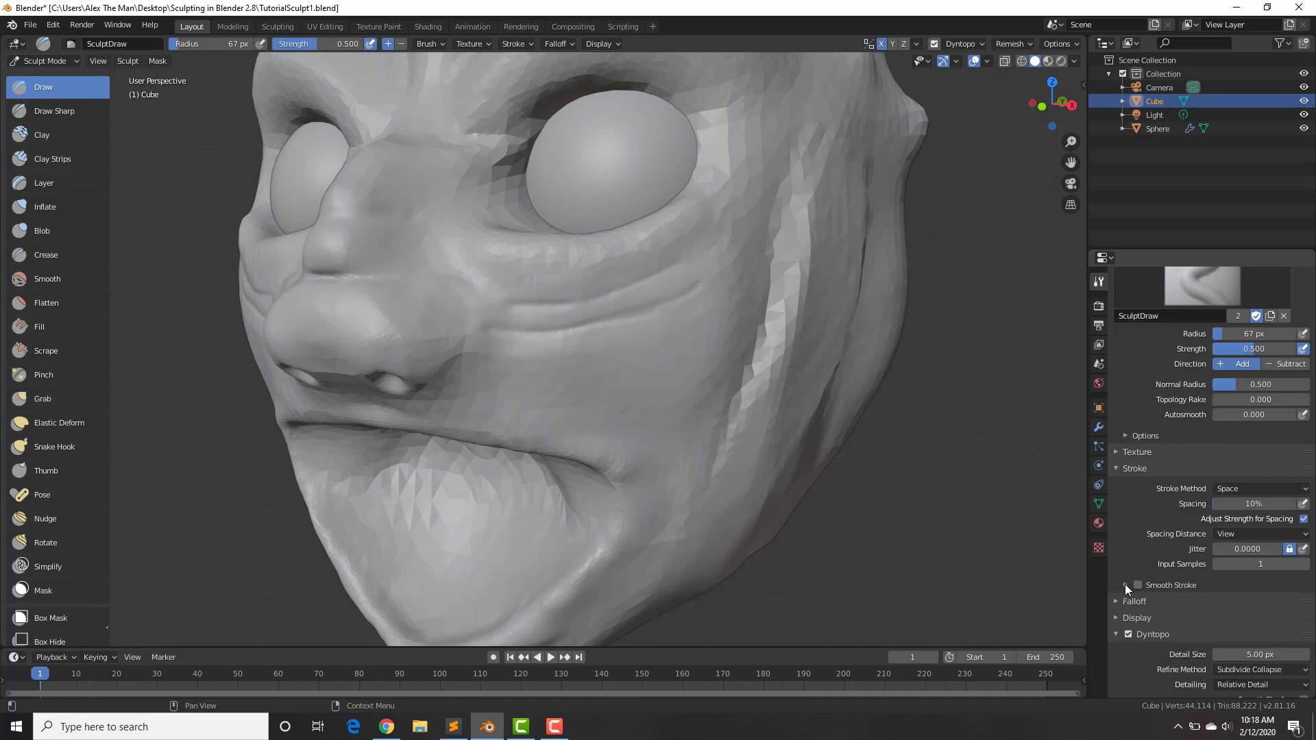
{"action": "left_click", "coordinate": [1124, 598]}
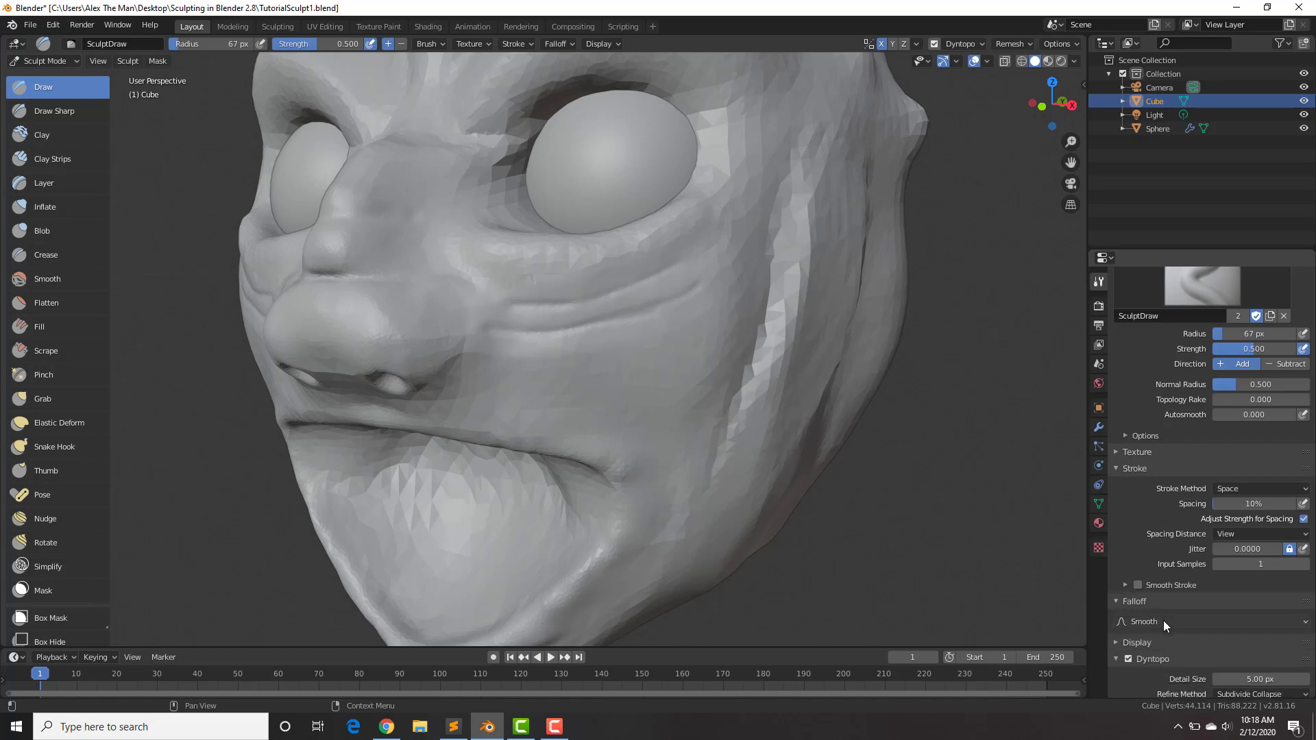
{"action": "mouse_move", "coordinate": [582, 367]}
{"action": "left_mouse_down"}
{"action": "mouse_move", "coordinate": [681, 456]}
{"action": "mouse_move", "coordinate": [599, 364]}
{"action": "mouse_move", "coordinate": [590, 391]}
{"action": "mouse_move", "coordinate": [651, 370]}
{"action": "left_mouse_up"}
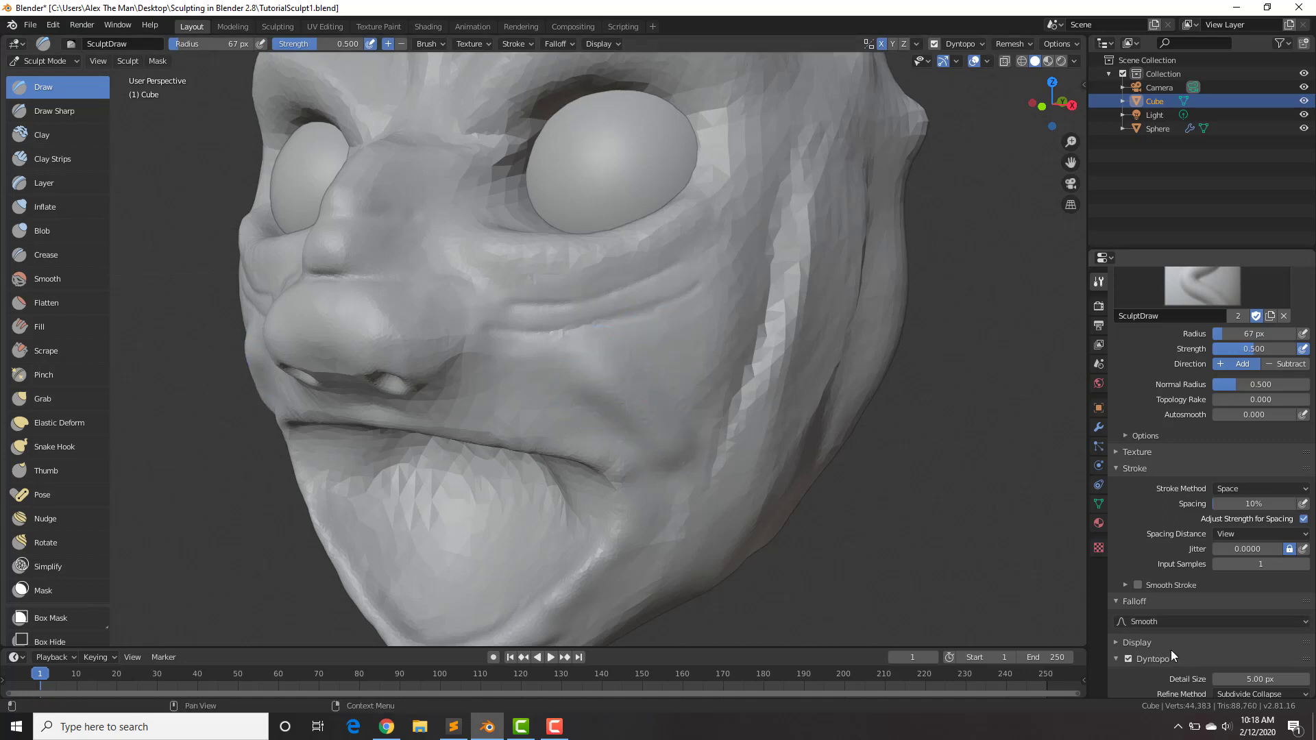
- Change the brush falloff to Constant, sculpt a test stroke down the cheek and undo the test strokes
{"action": "left_click", "coordinate": [1157, 621]}
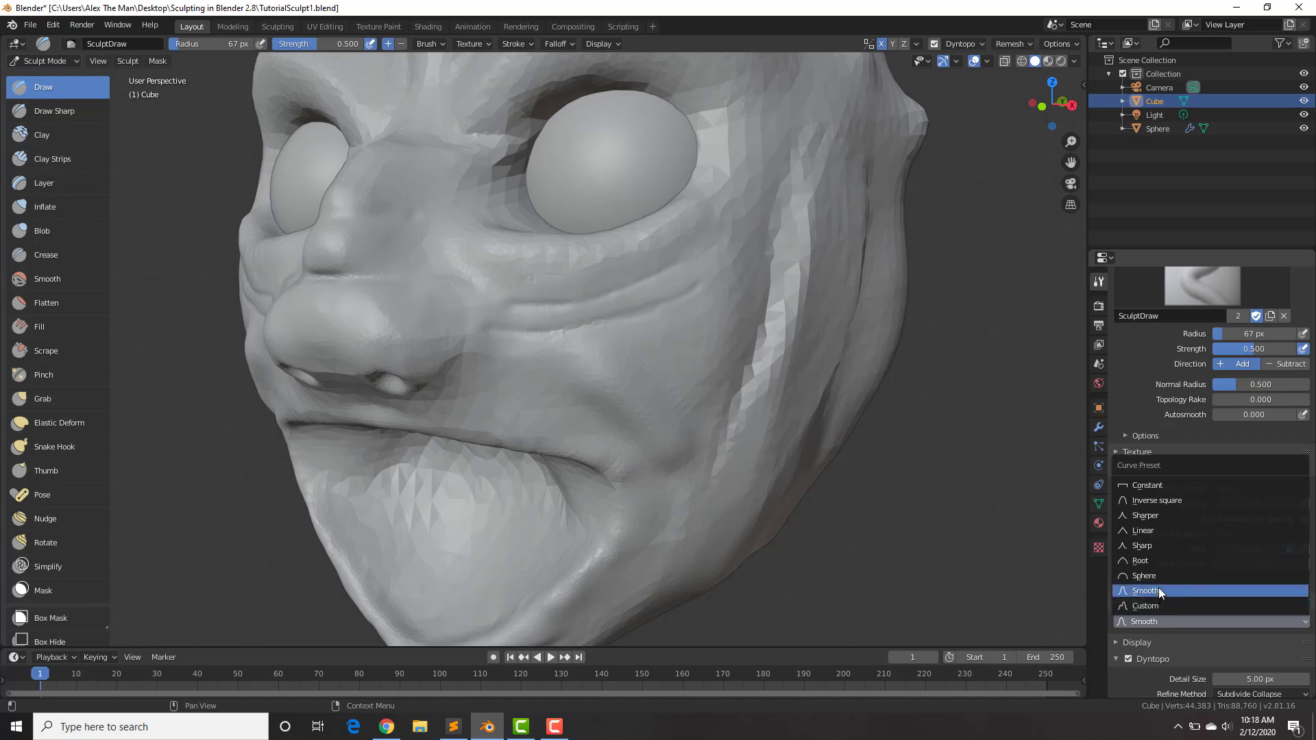
{"action": "left_click", "coordinate": [1150, 484]}
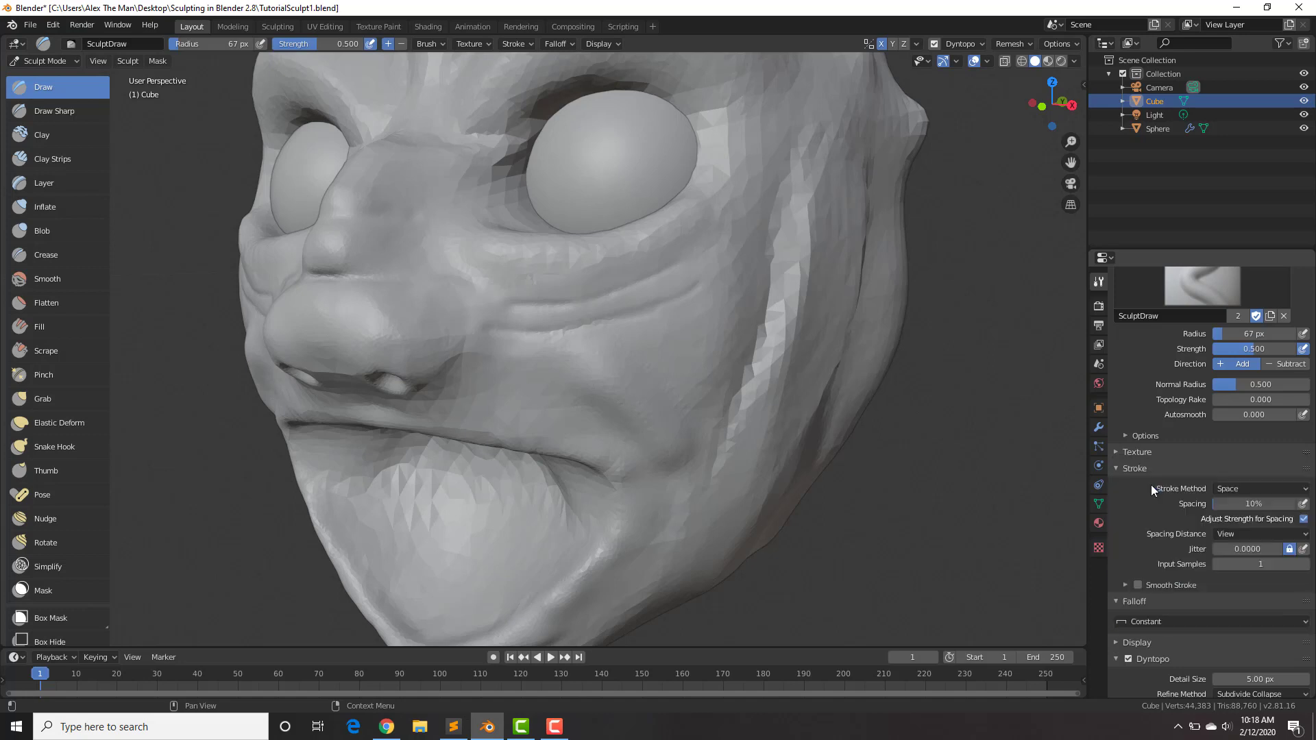
{"action": "left_click_drag", "start_coordinate": [682, 343], "coordinate": [712, 476]}
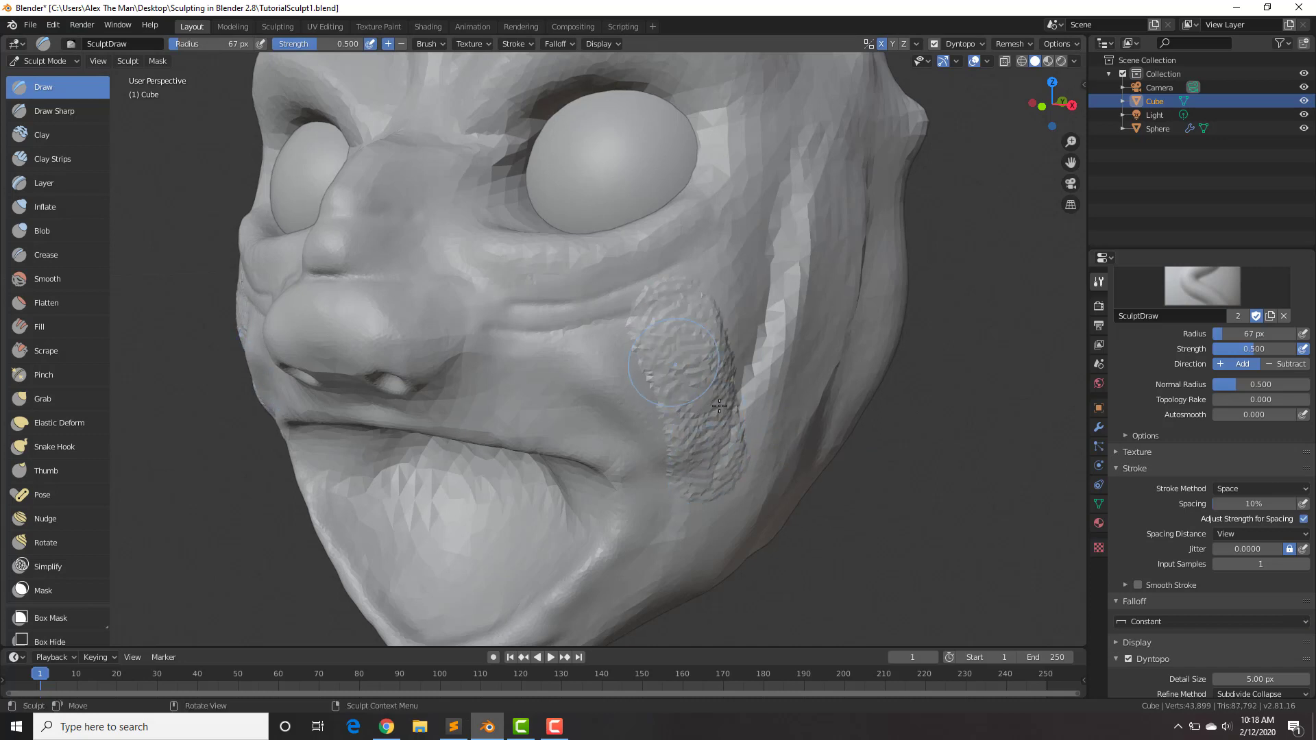
{"action": "key", "text": "ctrl+z"}
{"action": "key", "text": "ctrl+z"}
{"action": "key", "text": "ctrl+z"}
{"action": "key", "text": "ctrl+z"}
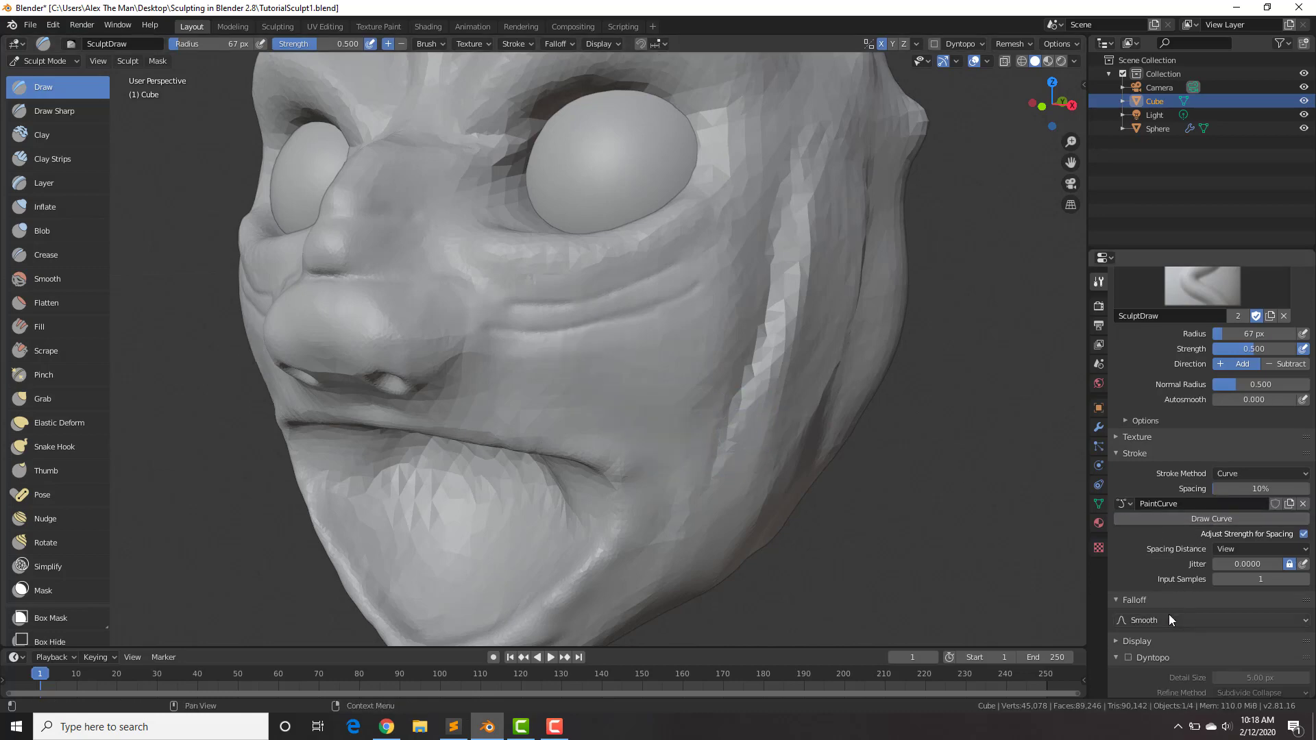
- Set the stroke method to Space and reveal the Draw brush's texture settings
{"action": "left_click", "coordinate": [1235, 474]}
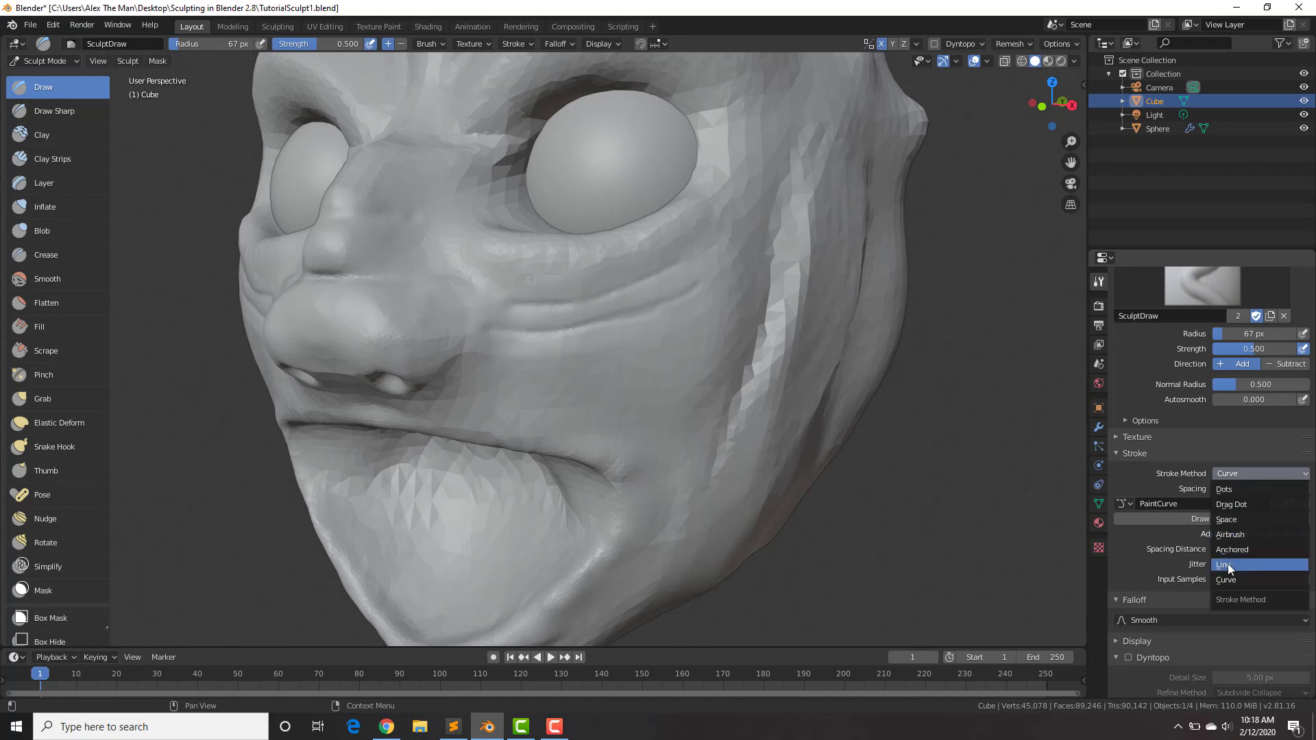
{"action": "left_click", "coordinate": [1229, 520]}
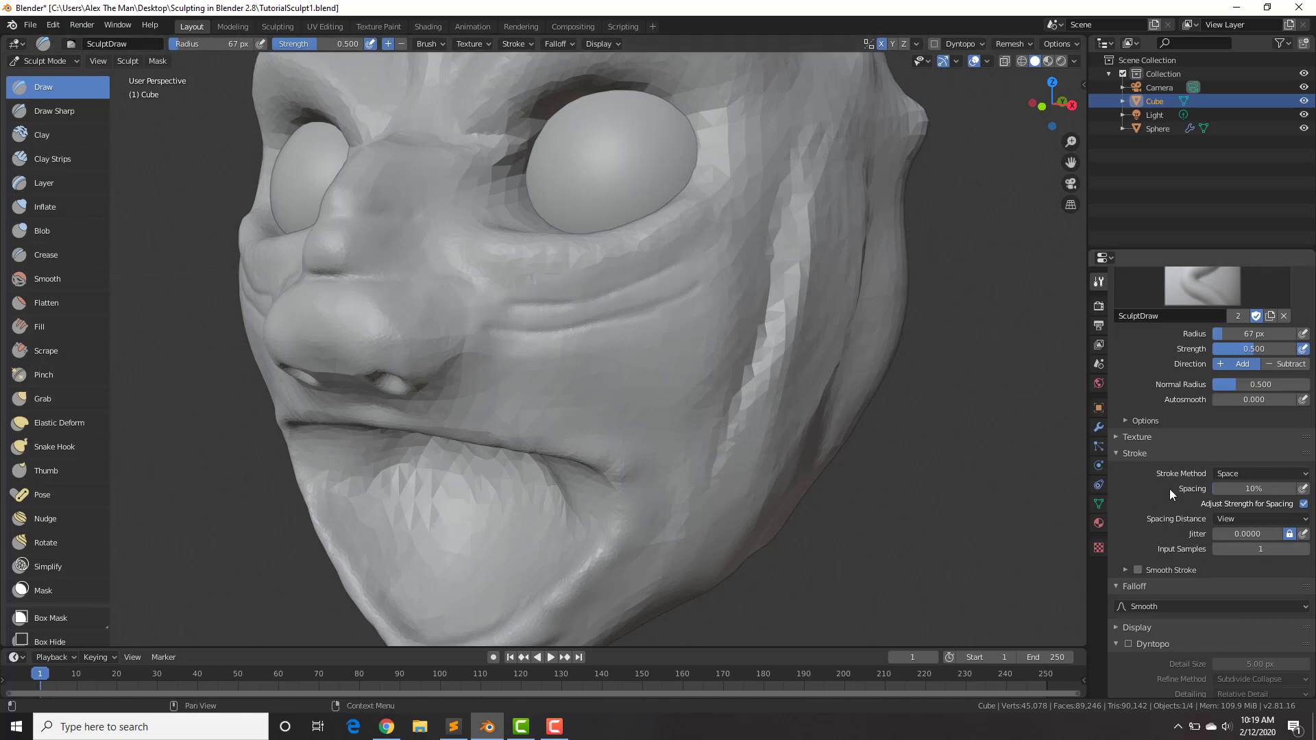
{"action": "left_click", "coordinate": [1123, 440]}
{"action": "left_click", "coordinate": [1124, 439]}
{"action": "left_click", "coordinate": [1124, 439]}
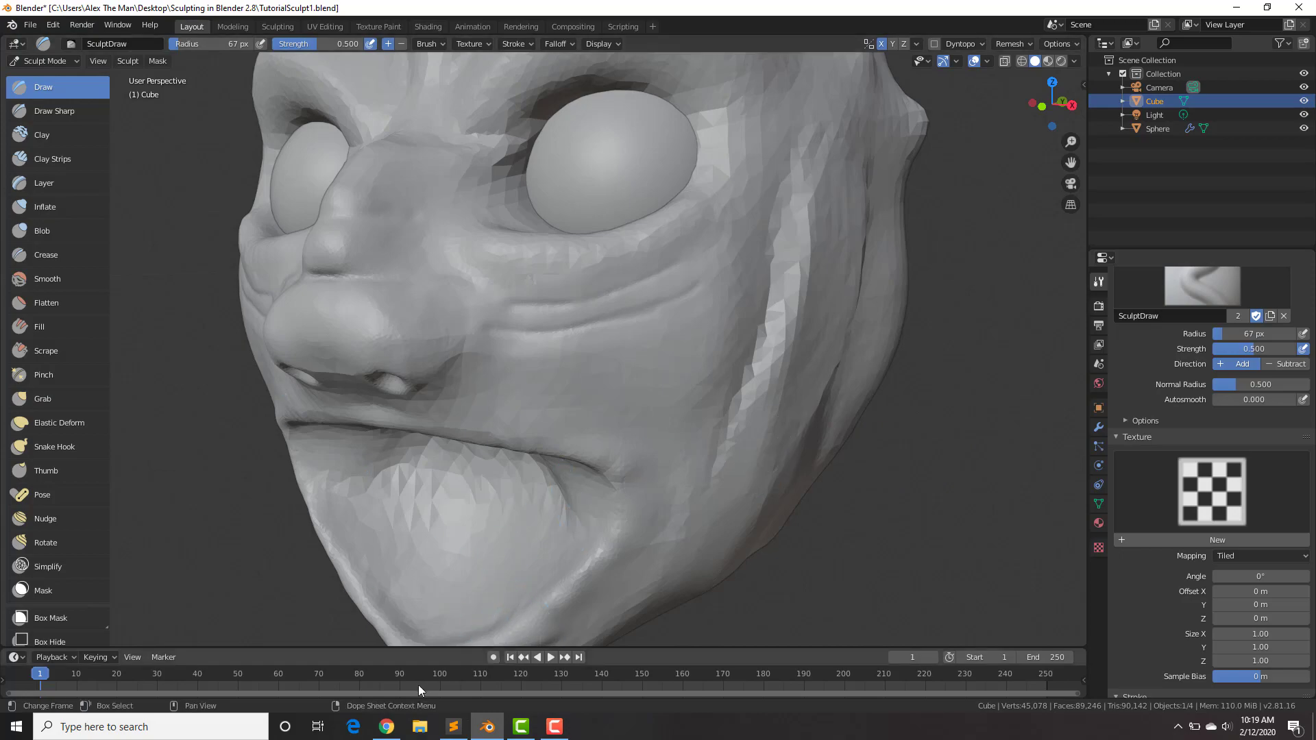
- Switch to Chrome, search textures.com for "scales" and view the flat maps of the Dragon Skin / Leather material
{"action": "left_click", "coordinate": [387, 728]}
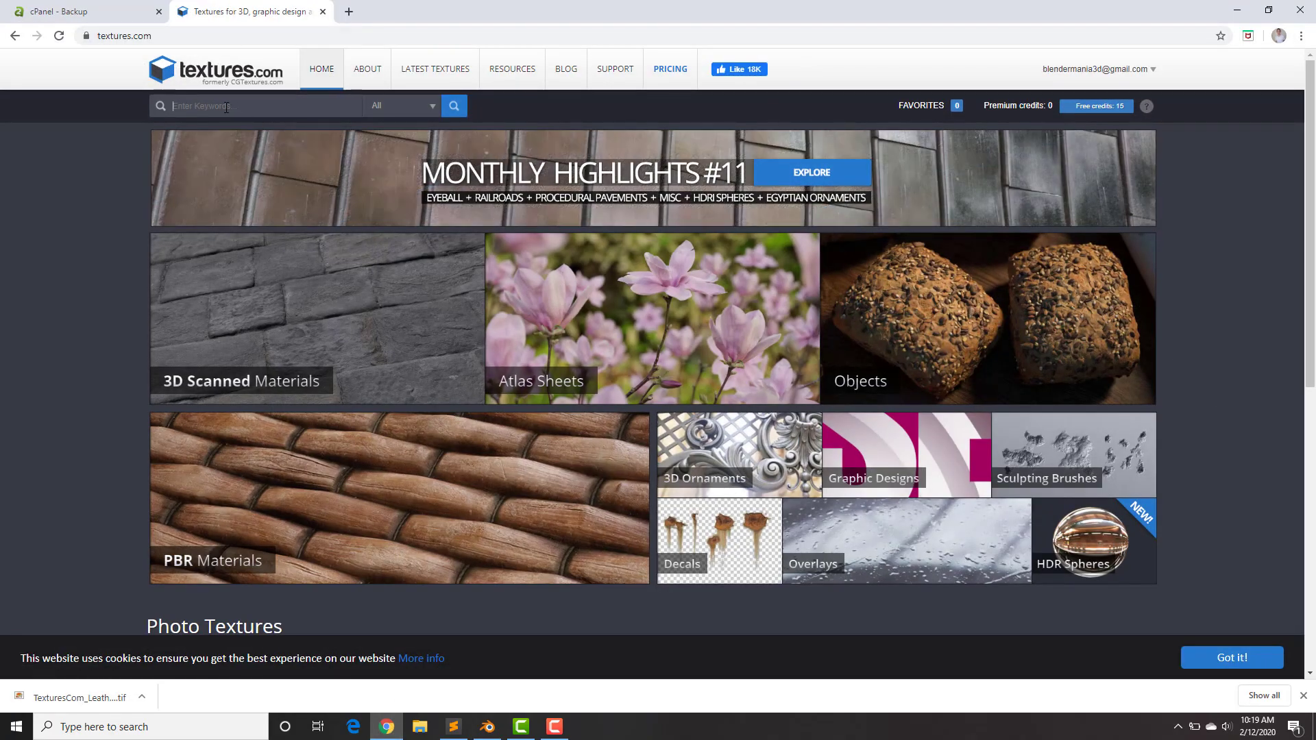
{"action": "type", "text": "scales"}
{"action": "key", "text": "Return"}
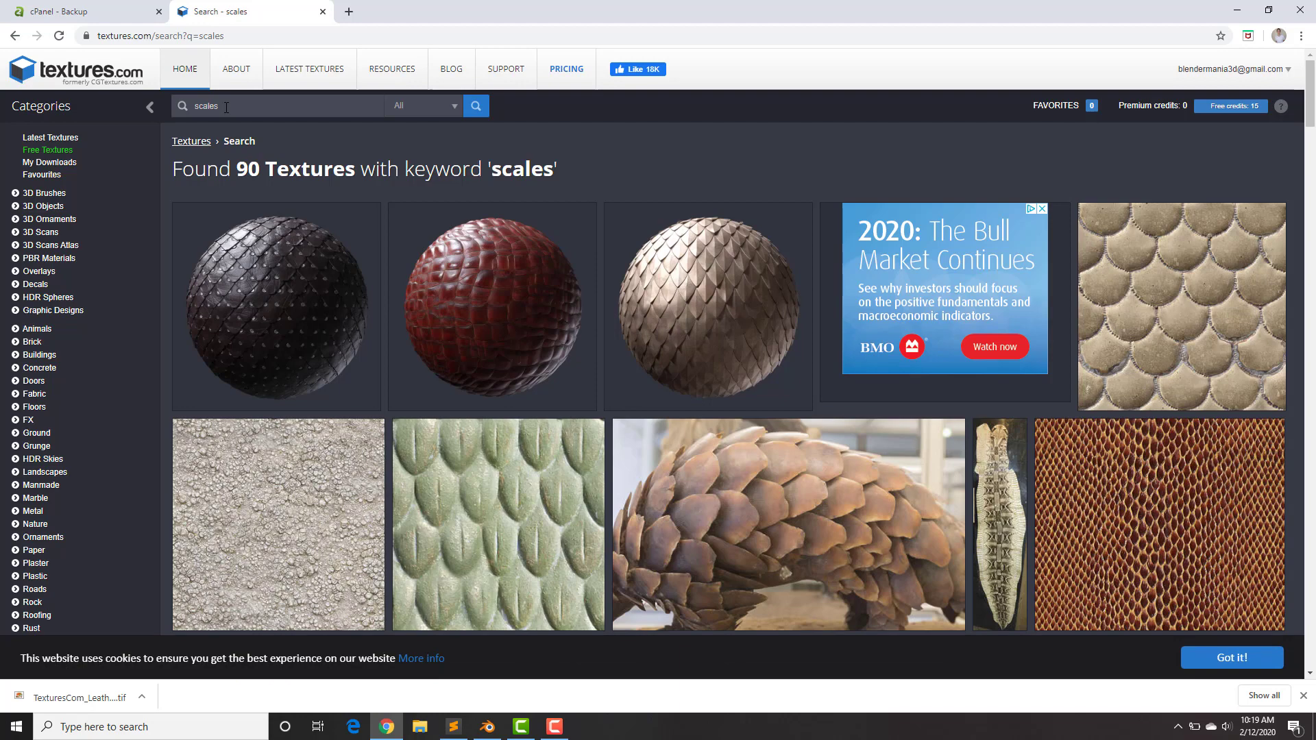
{"action": "left_click", "coordinate": [511, 309]}
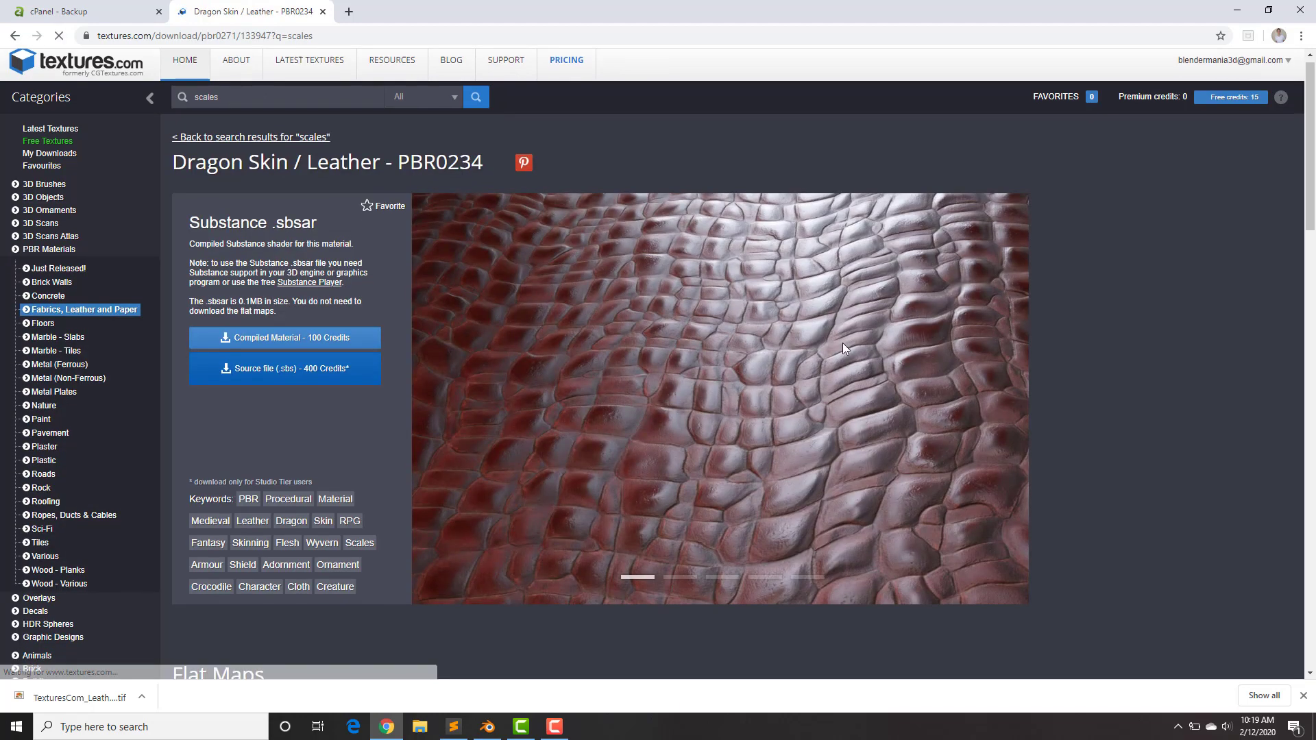
{"action": "scroll", "coordinate": [842, 343], "scroll_direction": "down", "scroll_amount": 8}
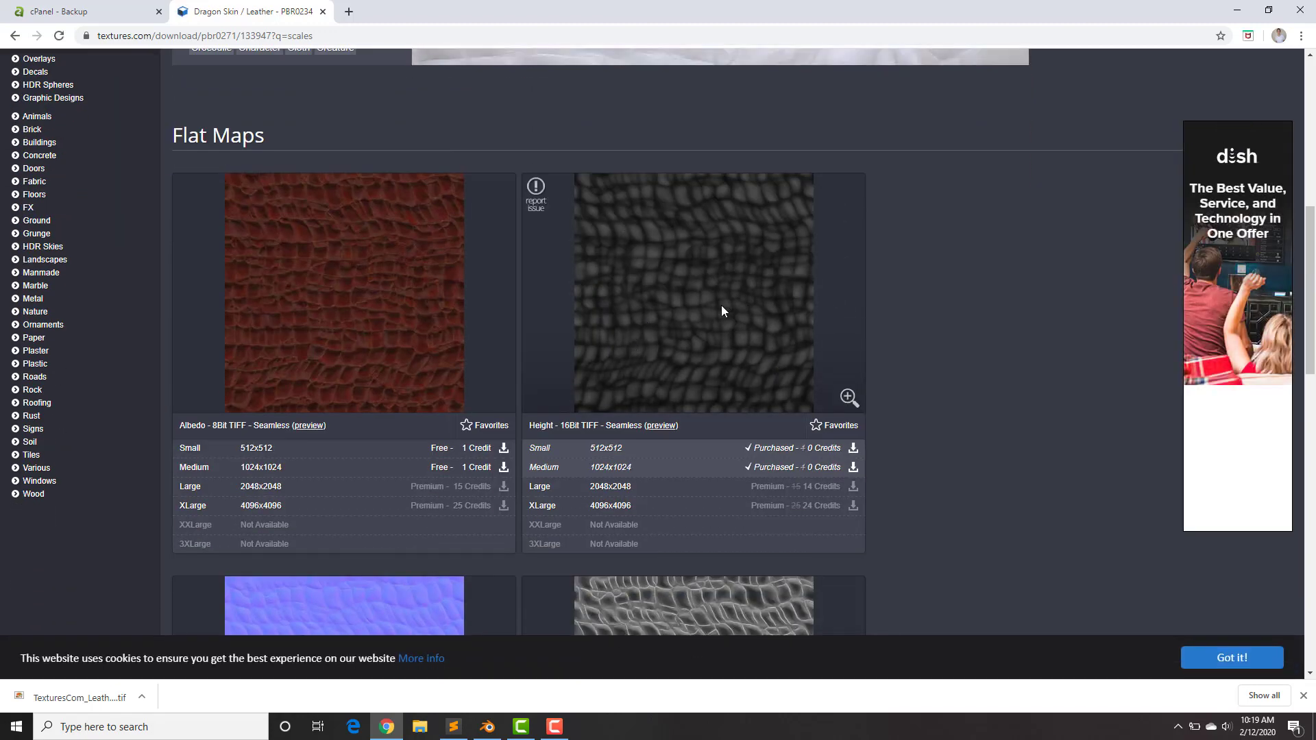
- Switch back to Blender and add a new texture to the Draw brush
{"action": "left_click", "coordinate": [494, 725]}
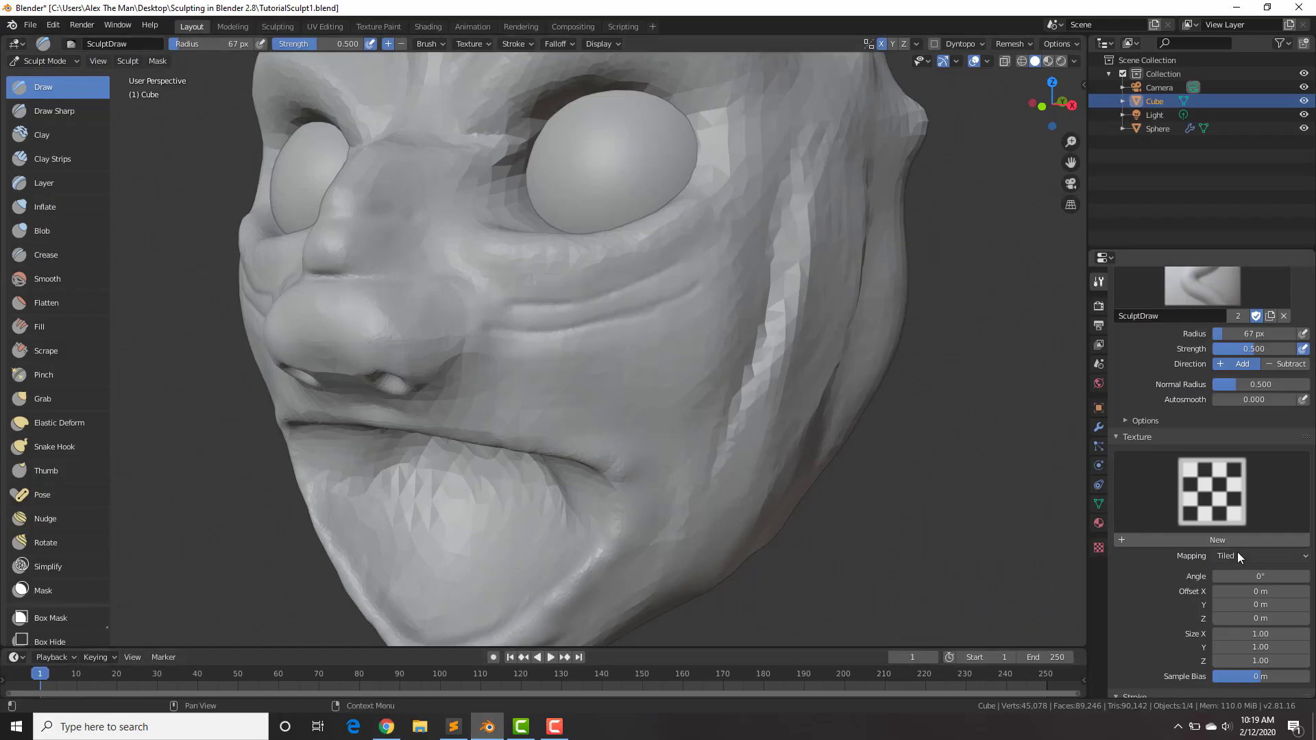
{"action": "left_click", "coordinate": [1234, 539]}
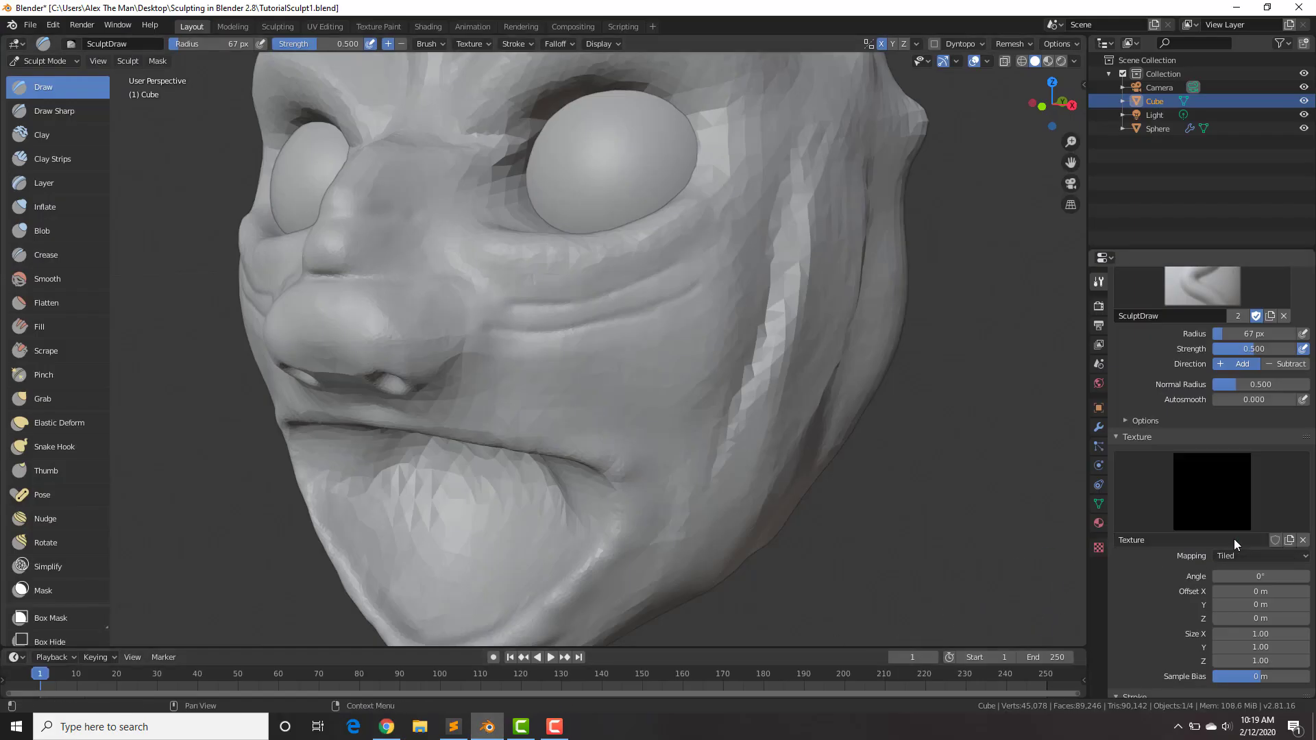
{"action": "scroll", "coordinate": [1185, 499], "scroll_direction": "down", "scroll_amount": 1}
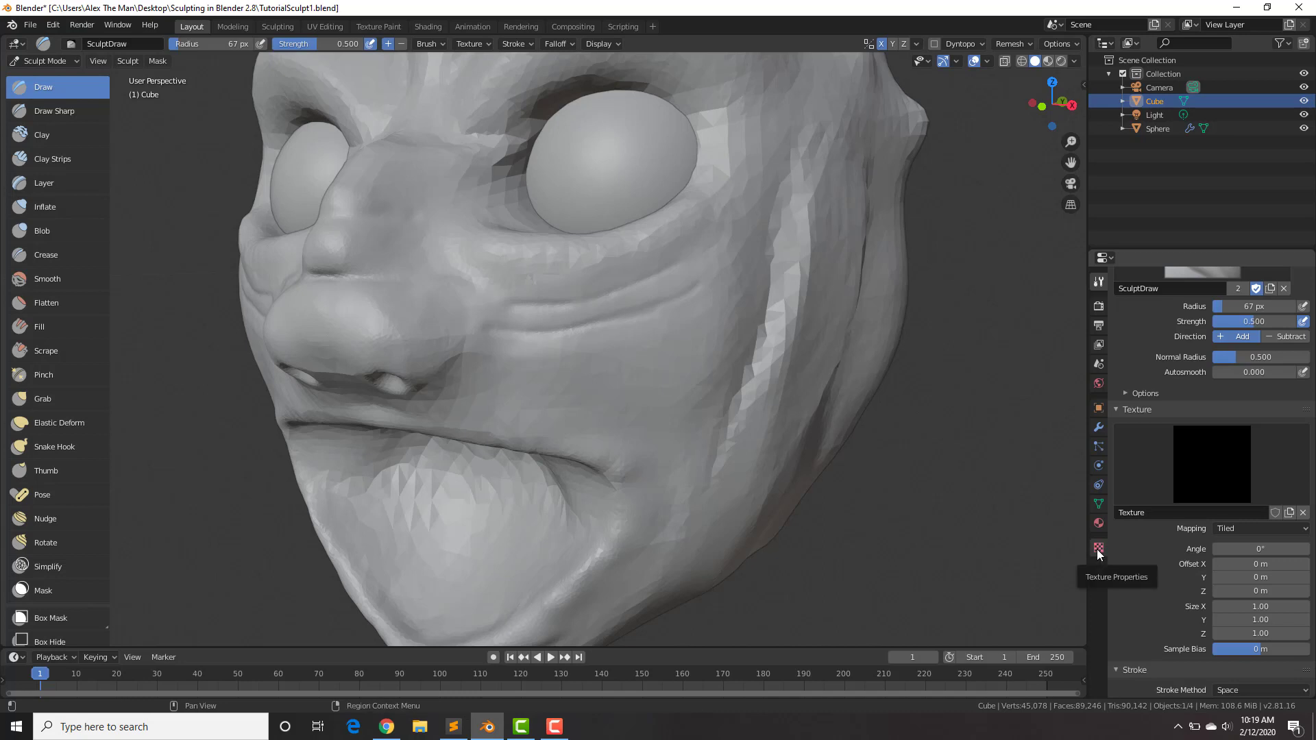
- Load TexturesCom_Leather_DragonSkin_1K_height (1).tif from the Part 2 folder as the brush texture's image
{"action": "left_click", "coordinate": [1098, 549]}
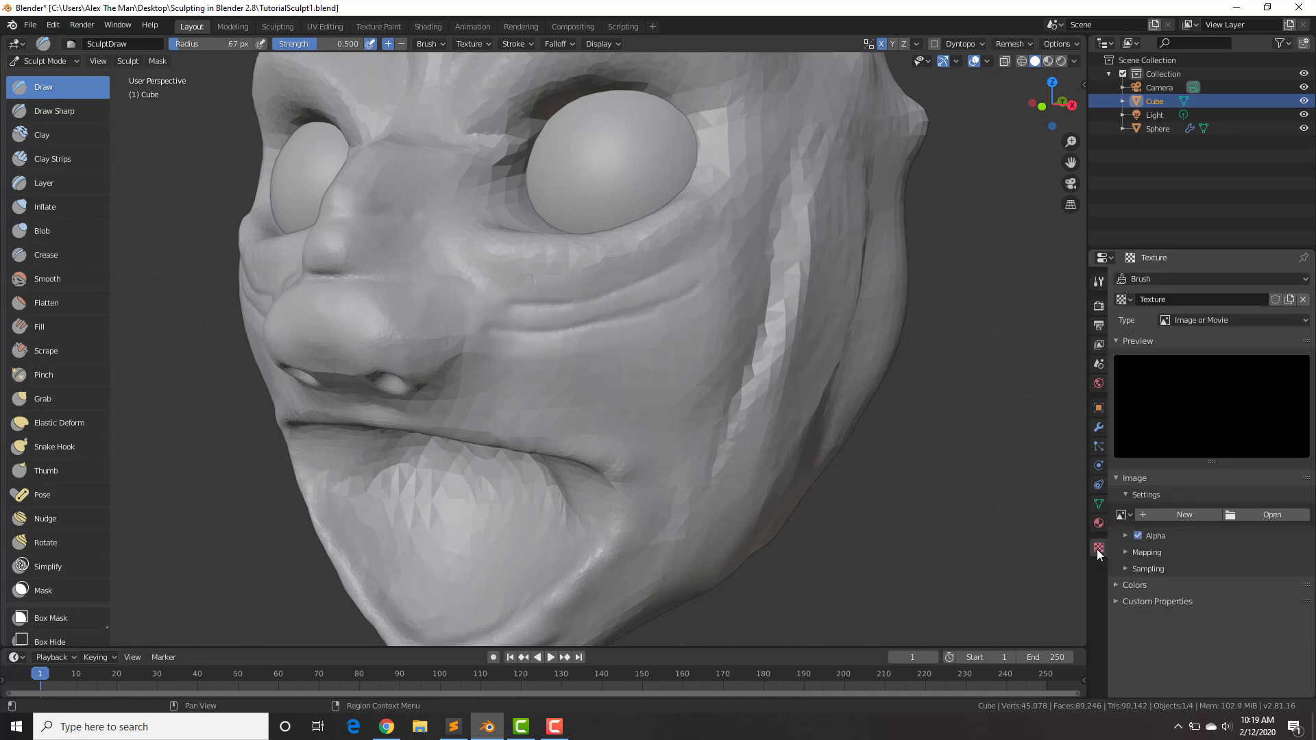
{"action": "left_click", "coordinate": [1240, 516]}
{"action": "double_click", "coordinate": [515, 247]}
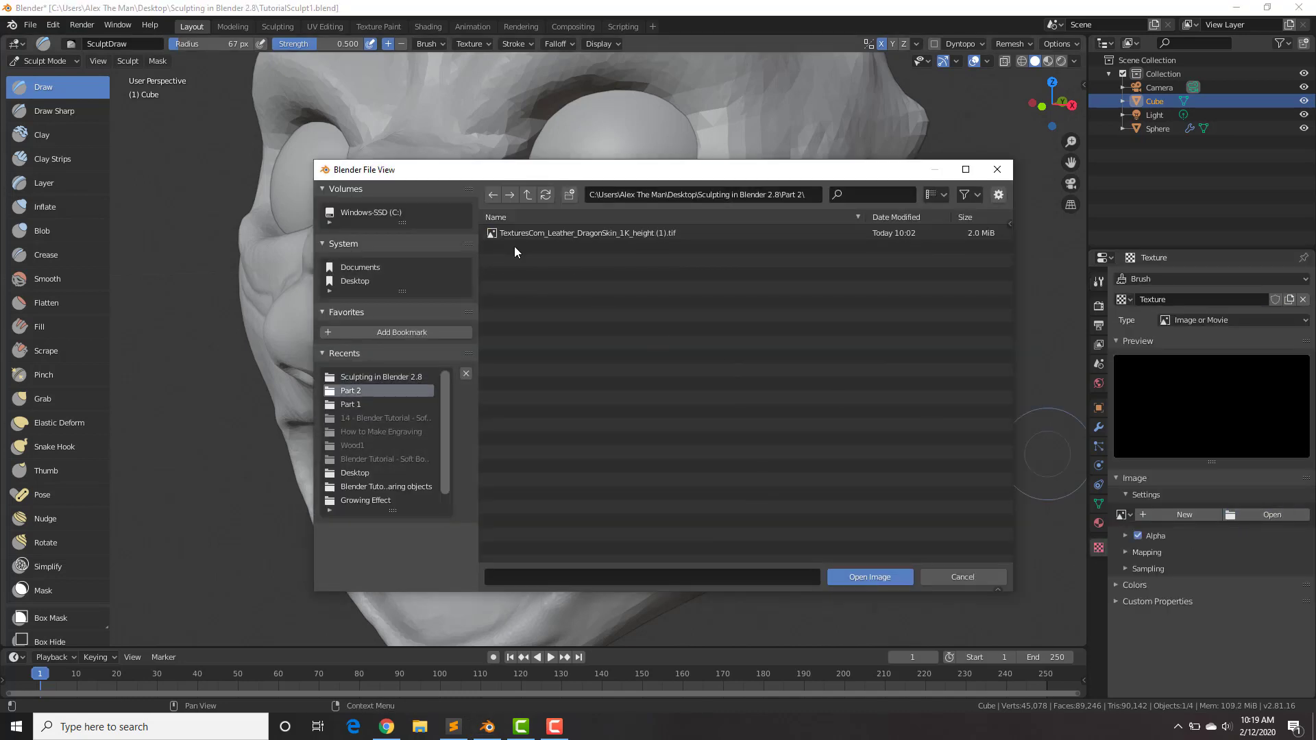
{"action": "double_click", "coordinate": [535, 234]}
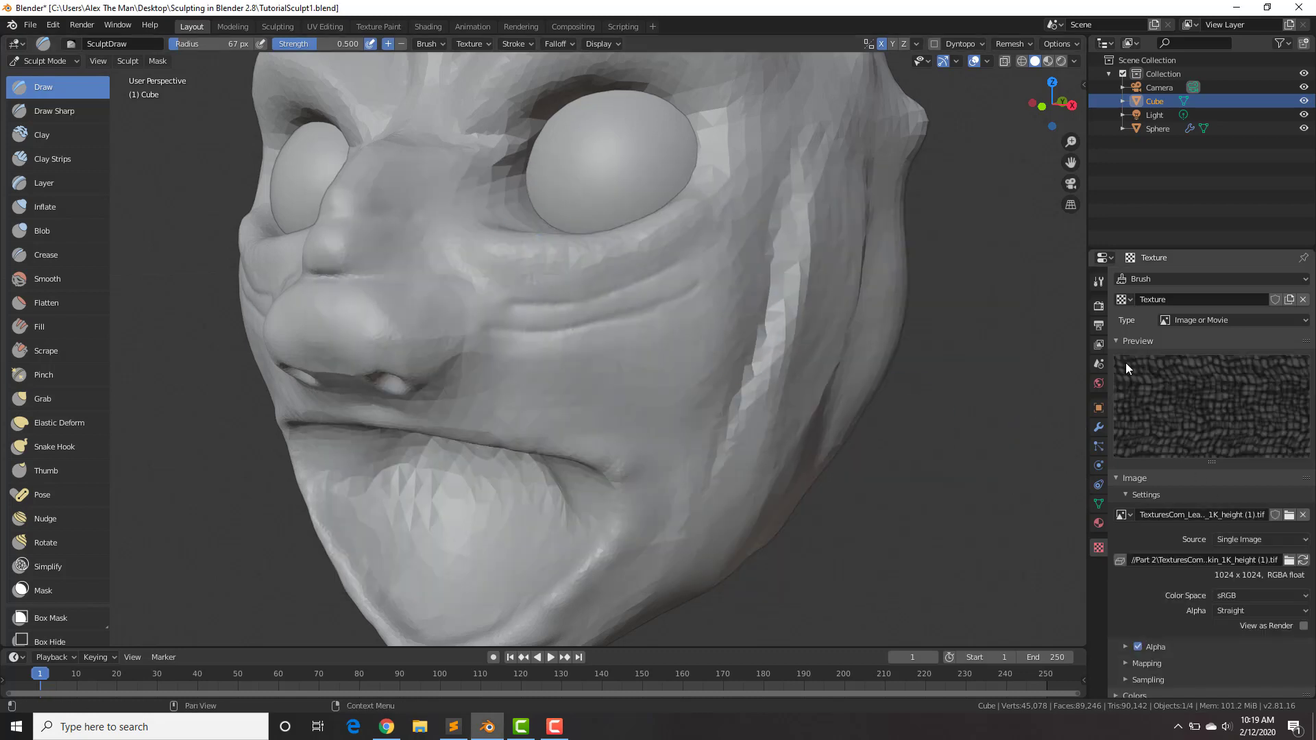
- Return to the Draw brush's tool settings and enable Dyntopo, accepting the vertex data warning
{"action": "left_click", "coordinate": [1097, 282]}
{"action": "scroll", "coordinate": [1212, 569], "scroll_direction": "down", "scroll_amount": 2}
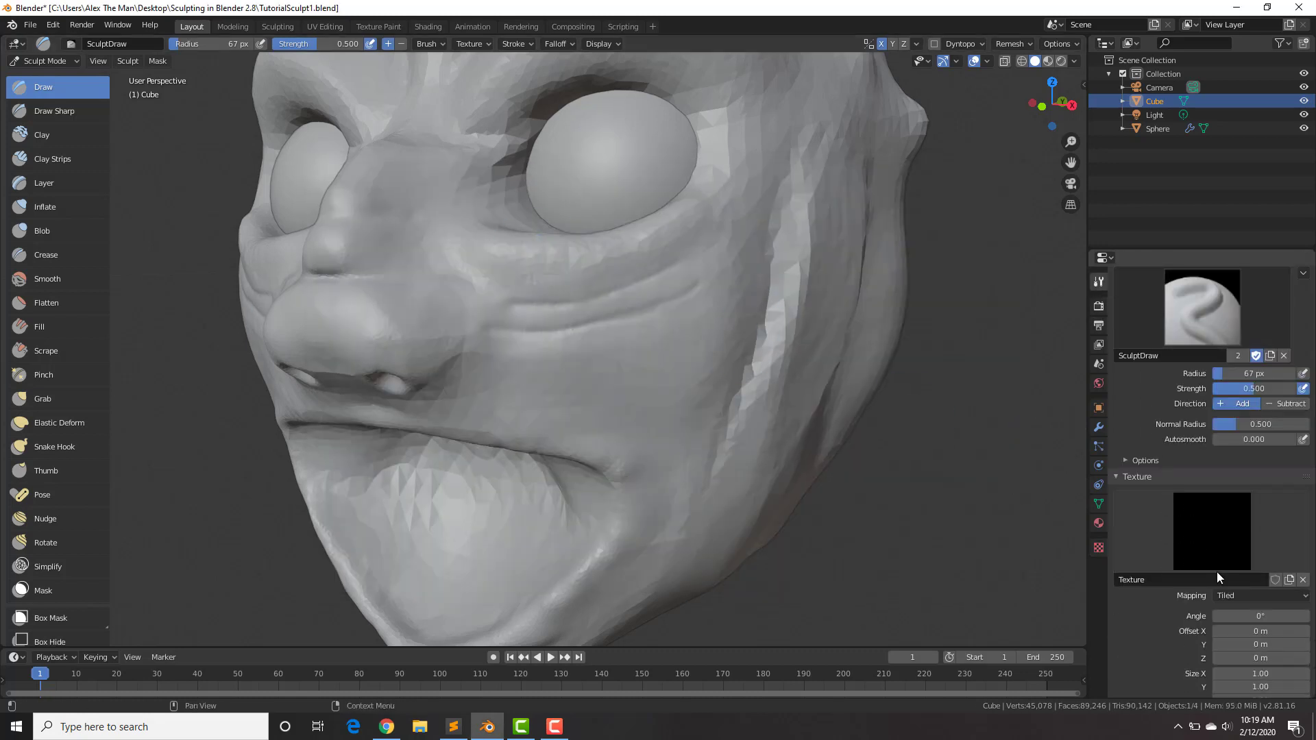
{"action": "scroll", "coordinate": [1194, 554], "scroll_direction": "down", "scroll_amount": 2}
{"action": "scroll", "coordinate": [1194, 554], "scroll_direction": "down", "scroll_amount": 1}
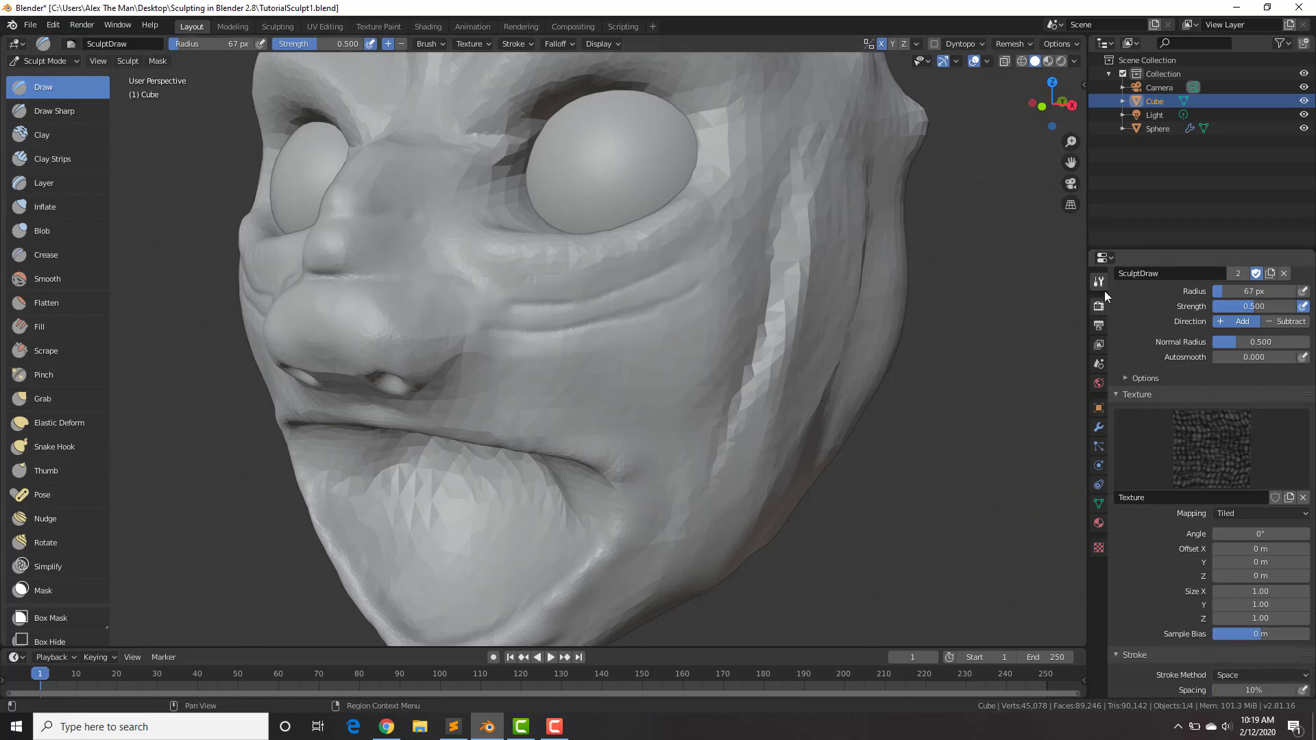
{"action": "scroll", "coordinate": [1243, 489], "scroll_direction": "down", "scroll_amount": 15}
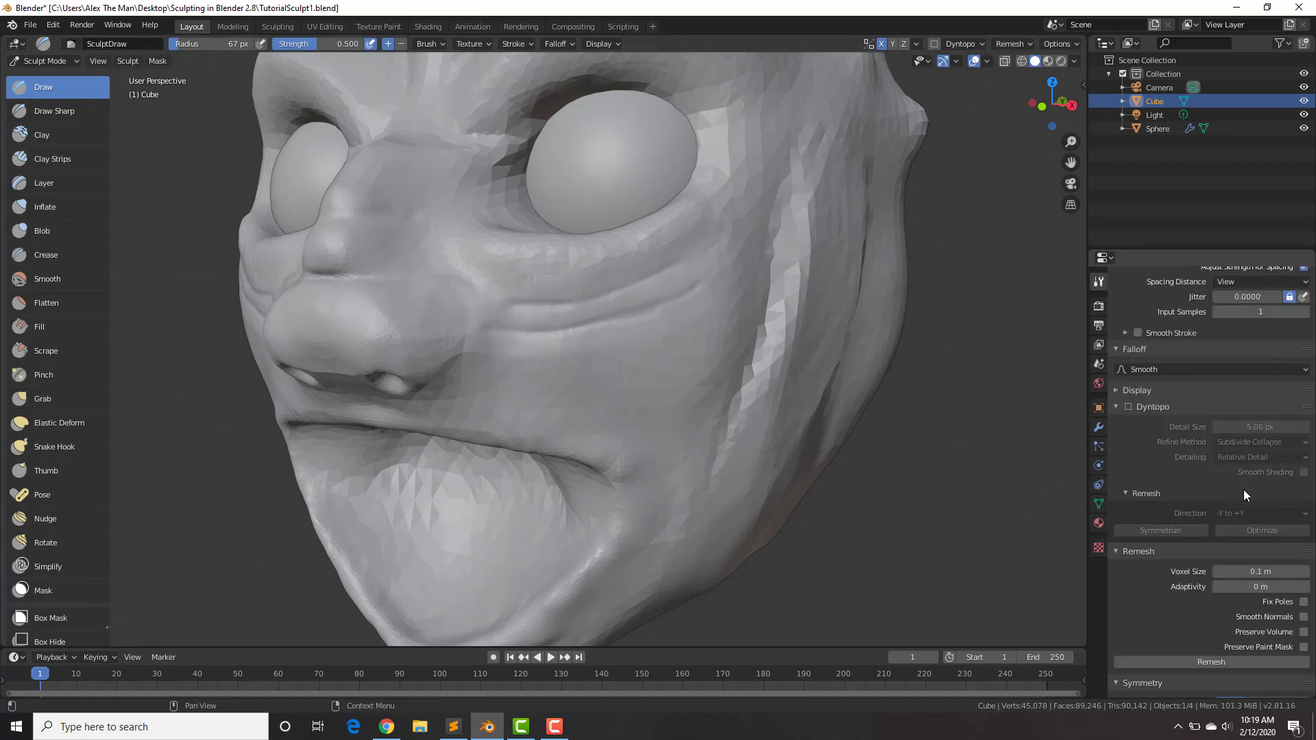
{"action": "scroll", "coordinate": [1243, 490], "scroll_direction": "up", "scroll_amount": 1}
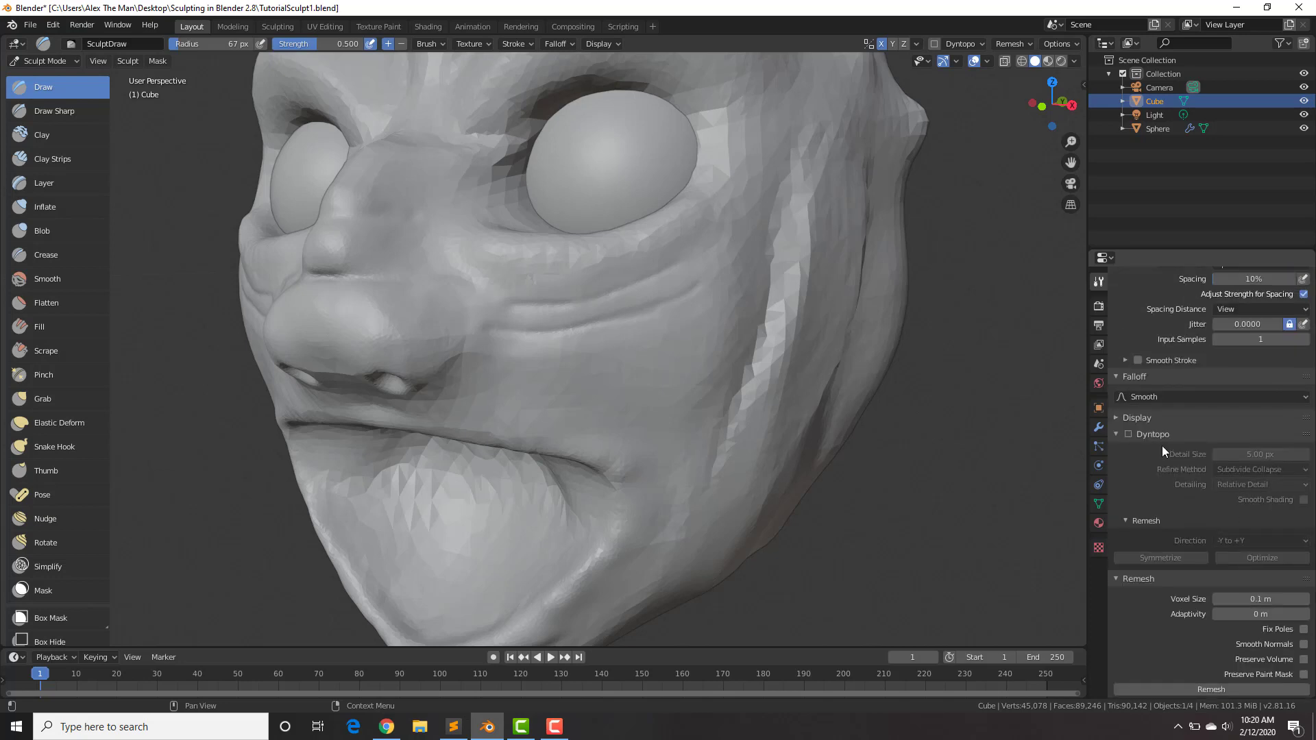
{"action": "left_click", "coordinate": [1129, 436]}
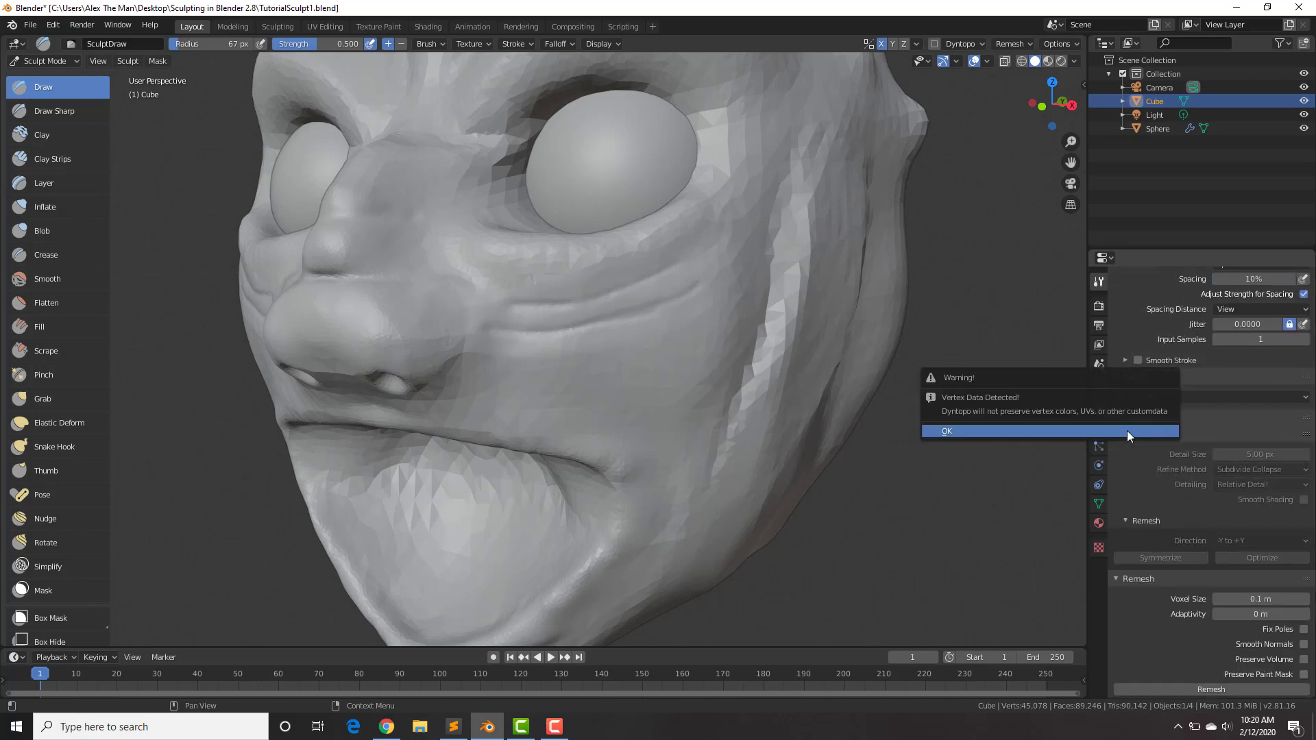
{"action": "left_click", "coordinate": [1127, 430]}
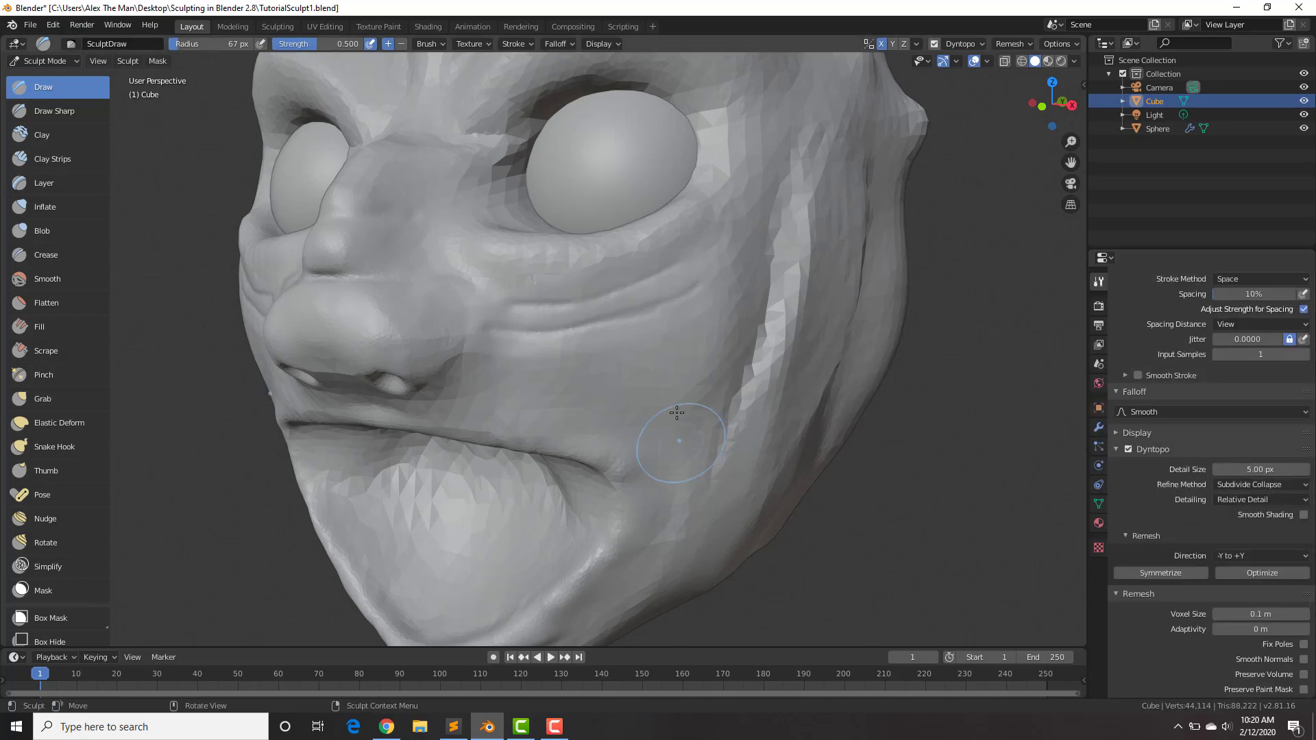
- Paint a test patch of the scale texture on the cheek below the wrinkles at the existing Dyntopo detail size
{"action": "scroll", "coordinate": [670, 390], "scroll_direction": "up", "scroll_amount": 2}
{"action": "scroll", "coordinate": [670, 391], "scroll_direction": "down", "scroll_amount": 2}
{"action": "mouse_move", "coordinate": [669, 381]}
{"action": "left_mouse_down"}
{"action": "mouse_move", "coordinate": [568, 378]}
{"action": "mouse_move", "coordinate": [657, 365]}
{"action": "mouse_move", "coordinate": [619, 383]}
{"action": "mouse_move", "coordinate": [688, 411]}
{"action": "mouse_move", "coordinate": [612, 397]}
{"action": "left_mouse_up"}
{"action": "scroll", "coordinate": [685, 405], "scroll_direction": "up", "scroll_amount": 2}
{"action": "scroll", "coordinate": [688, 394], "scroll_direction": "up", "scroll_amount": 3}
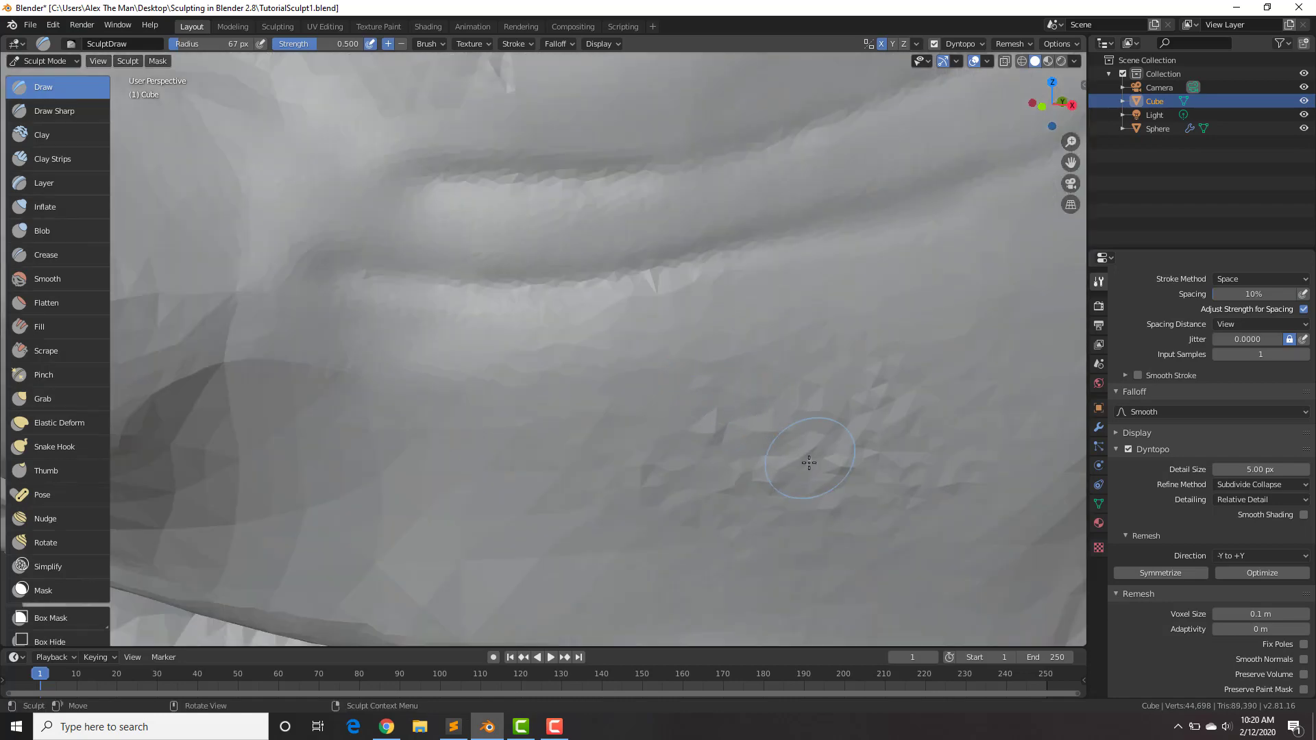
{"action": "scroll", "coordinate": [810, 458], "scroll_direction": "down", "scroll_amount": 5}
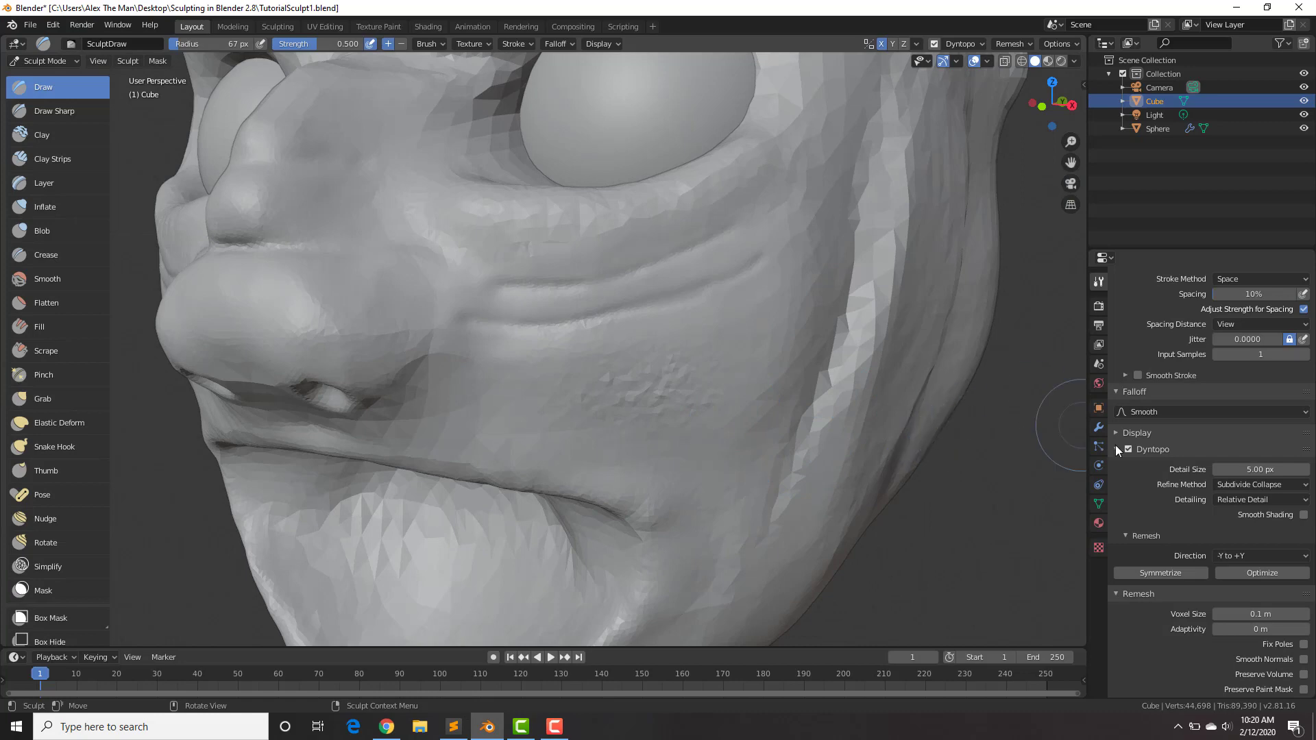
- Set the Dyntopo detail size to 2 px and paint finer scales over the same cheek patch
{"action": "left_click", "coordinate": [1253, 470]}
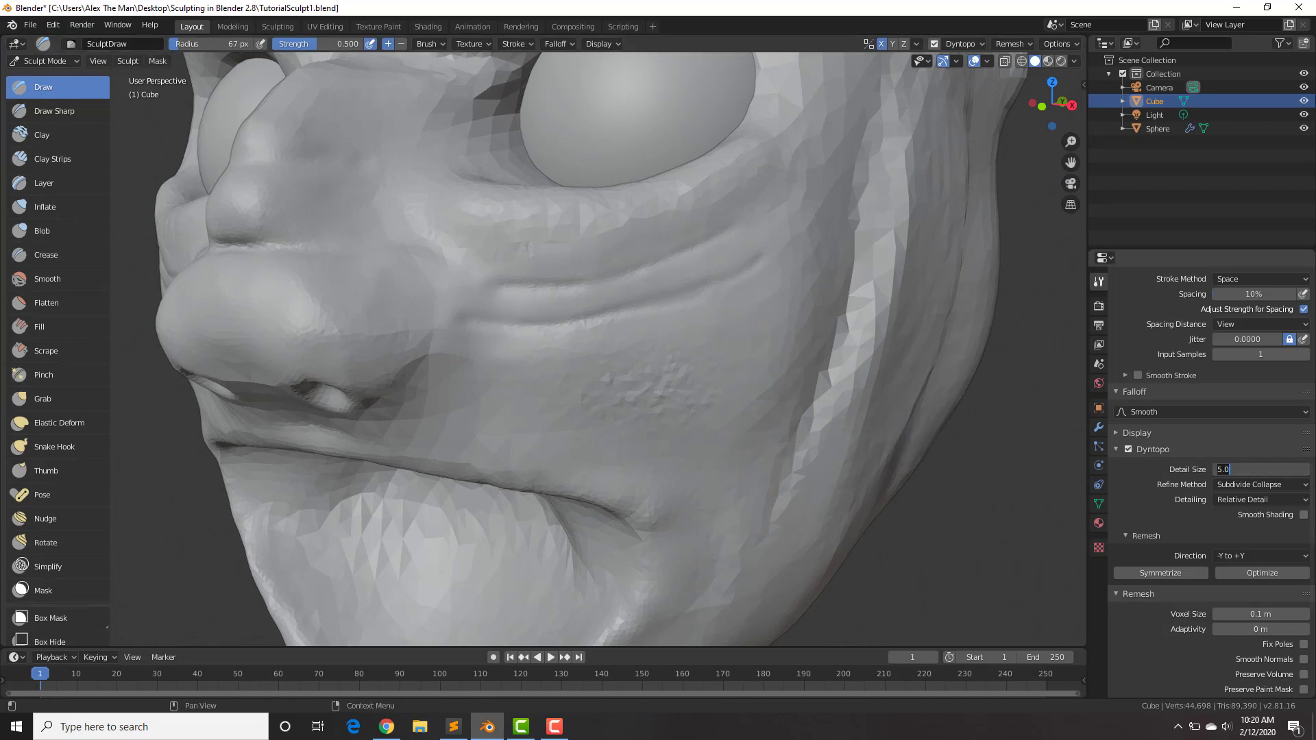
{"action": "key", "text": "Return"}
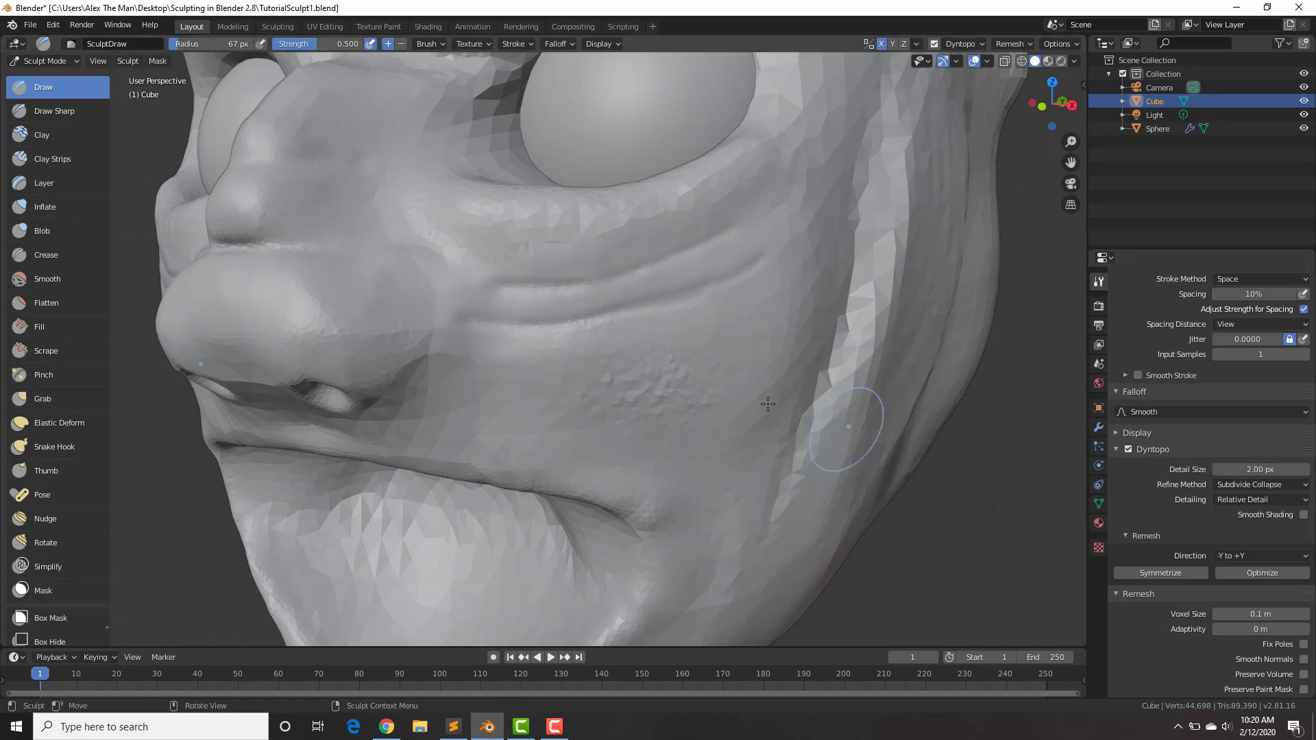
{"action": "mouse_move", "coordinate": [584, 391]}
{"action": "left_mouse_down"}
{"action": "mouse_move", "coordinate": [735, 380]}
{"action": "mouse_move", "coordinate": [680, 408]}
{"action": "mouse_move", "coordinate": [615, 417]}
{"action": "mouse_move", "coordinate": [569, 401]}
{"action": "left_mouse_up"}
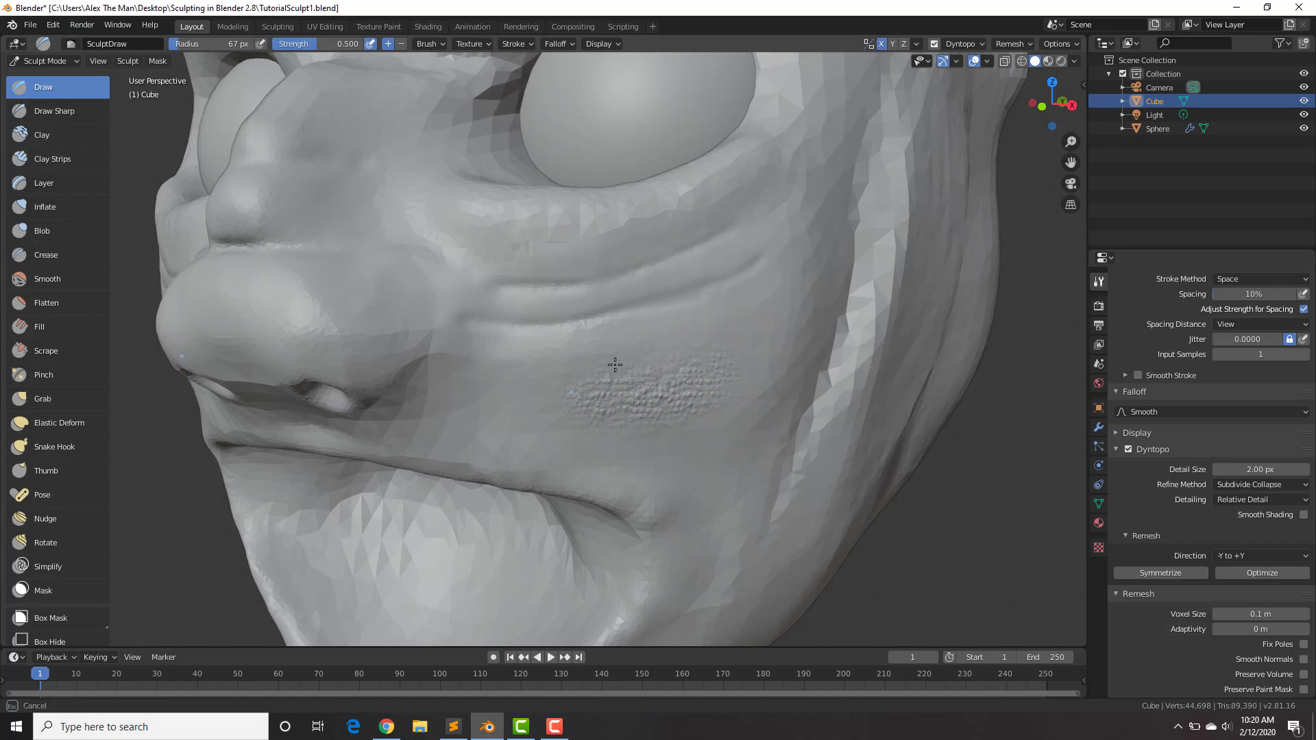
{"action": "left_click_drag", "start_coordinate": [707, 332], "coordinate": [699, 343]}
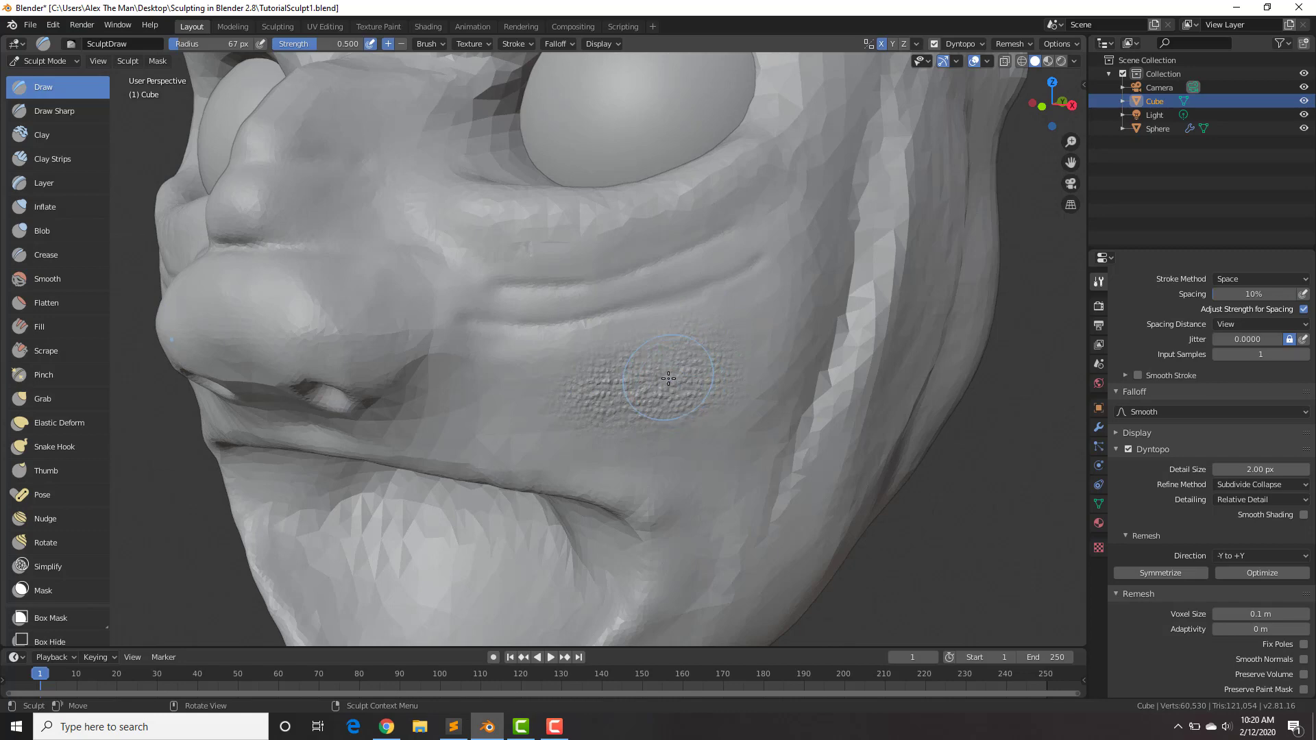
{"action": "scroll", "coordinate": [670, 393], "scroll_direction": "up", "scroll_amount": 2}
{"action": "left_click_drag", "start_coordinate": [542, 380], "coordinate": [543, 381]}
{"action": "scroll", "coordinate": [632, 382], "scroll_direction": "down", "scroll_amount": 5}
{"action": "scroll", "coordinate": [634, 391], "scroll_direction": "up", "scroll_amount": 2}
- Enlarge the brush radius to 80 px and paint scales across the cheek, around the mouth corner and along the jaw
{"action": "key", "text": "f"}
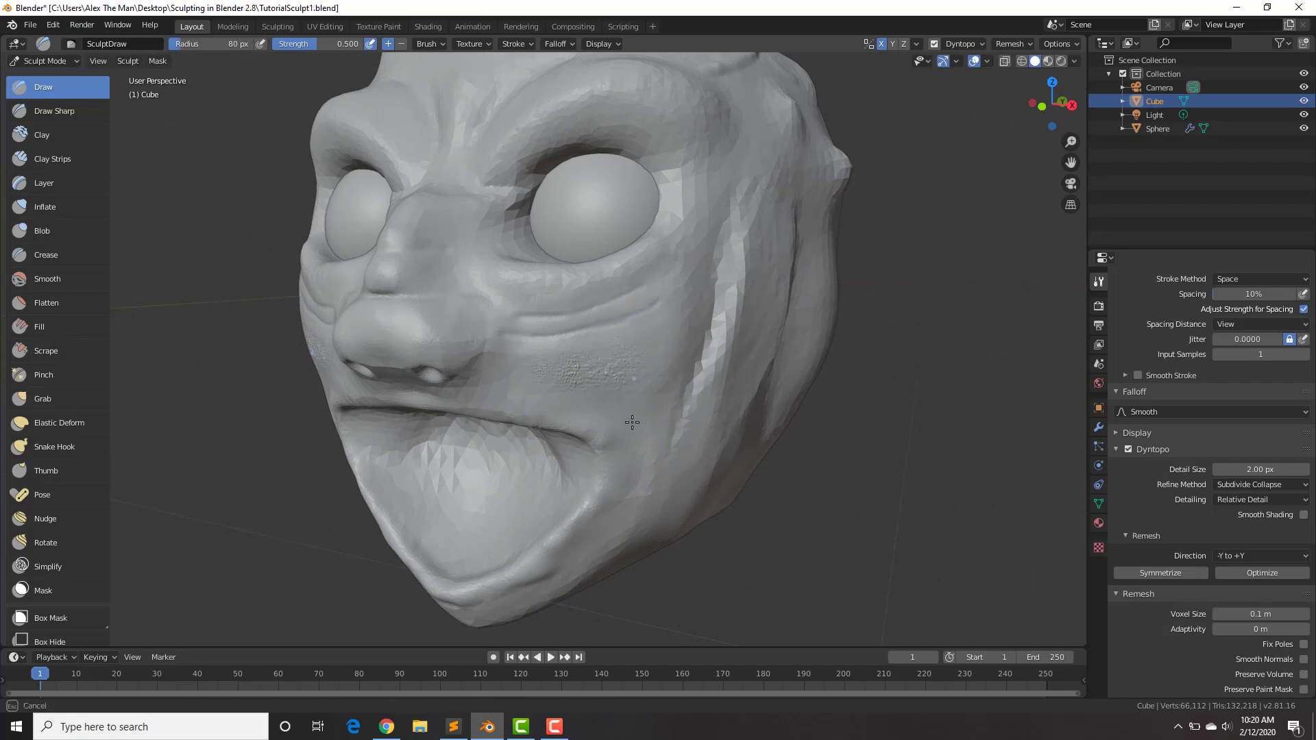
{"action": "left_click_drag", "start_coordinate": [632, 483], "coordinate": [617, 379]}
{"action": "left_click_drag", "start_coordinate": [627, 382], "coordinate": [614, 404]}
{"action": "left_click_drag", "start_coordinate": [512, 370], "coordinate": [621, 362]}
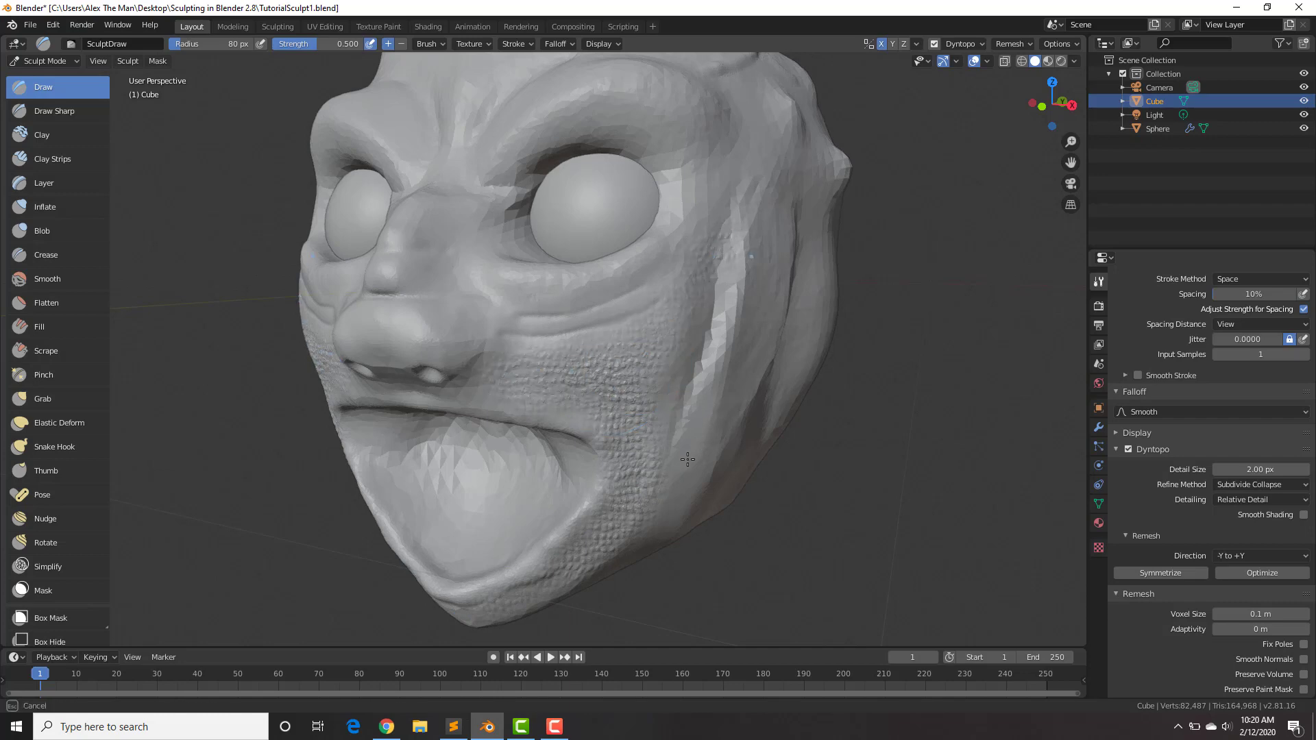
{"action": "mouse_move", "coordinate": [696, 431]}
{"action": "left_mouse_down"}
{"action": "mouse_move", "coordinate": [727, 360]}
{"action": "mouse_move", "coordinate": [725, 282]}
{"action": "mouse_move", "coordinate": [685, 411]}
{"action": "left_mouse_up"}
- Paint scales over the nose, the area around the eye and the brow ridge
{"action": "mouse_move", "coordinate": [497, 304]}
{"action": "left_mouse_down"}
{"action": "mouse_move", "coordinate": [371, 326]}
{"action": "mouse_move", "coordinate": [456, 155]}
{"action": "mouse_move", "coordinate": [449, 267]}
{"action": "mouse_move", "coordinate": [419, 327]}
{"action": "mouse_move", "coordinate": [361, 348]}
{"action": "mouse_move", "coordinate": [402, 359]}
{"action": "mouse_move", "coordinate": [417, 342]}
{"action": "mouse_move", "coordinate": [399, 246]}
{"action": "mouse_move", "coordinate": [498, 304]}
{"action": "mouse_move", "coordinate": [682, 249]}
{"action": "mouse_move", "coordinate": [581, 312]}
{"action": "left_mouse_up"}
{"action": "middle_click_drag", "start_coordinate": [617, 298], "coordinate": [593, 287]}
{"action": "left_click_drag", "start_coordinate": [596, 280], "coordinate": [544, 207]}
{"action": "left_click_drag", "start_coordinate": [419, 232], "coordinate": [411, 235]}
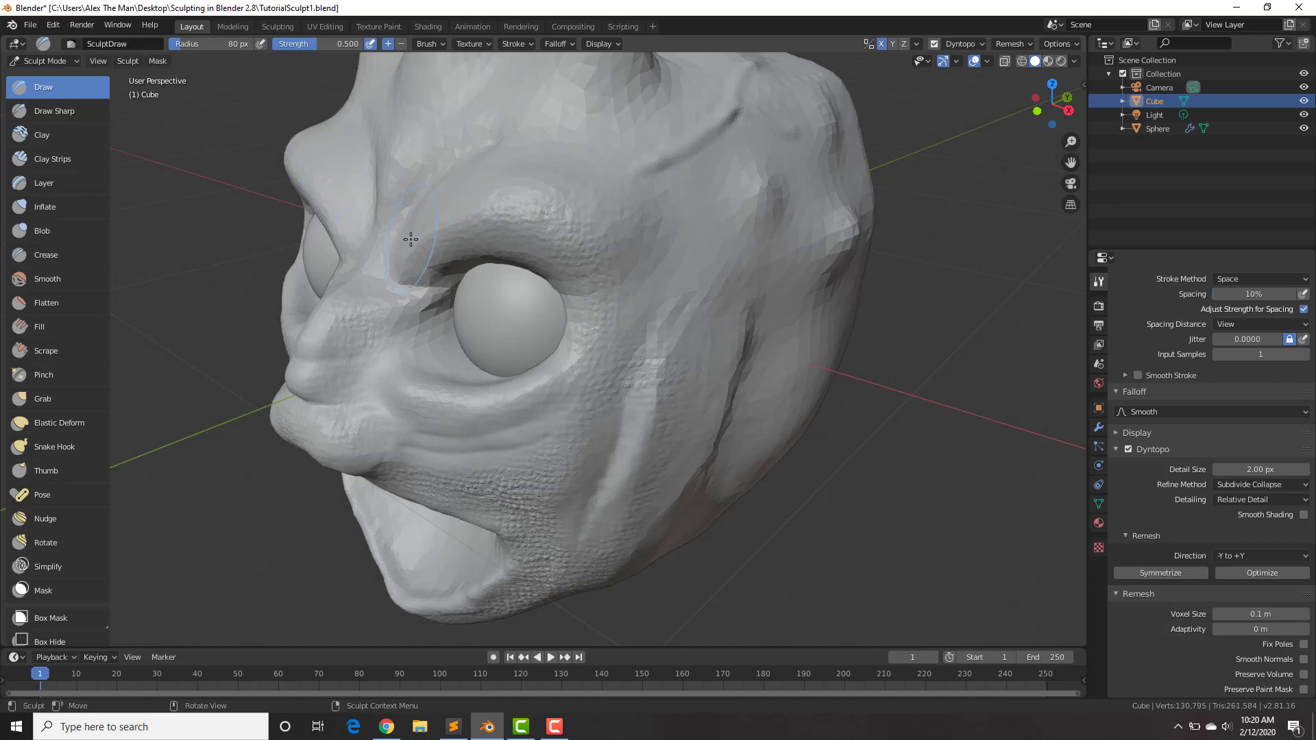
- Smooth the scales on the brow ridge and repaint the texture over the brow and forehead
{"action": "left_click_drag", "start_coordinate": [591, 276], "coordinate": [579, 223]}
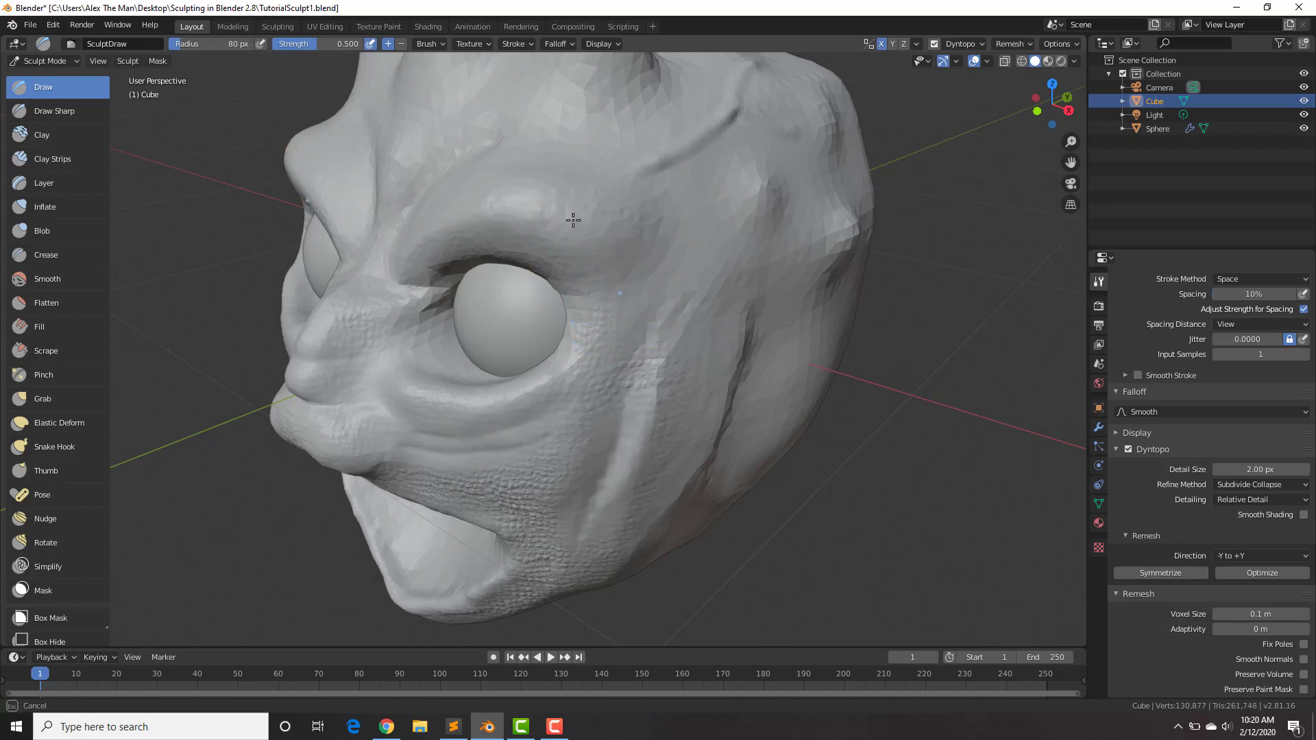
{"action": "mouse_move", "coordinate": [429, 221]}
{"action": "left_mouse_down"}
{"action": "mouse_move", "coordinate": [512, 162]}
{"action": "mouse_move", "coordinate": [589, 139]}
{"action": "left_mouse_up"}
{"action": "left_click_drag", "start_coordinate": [481, 150], "coordinate": [439, 138]}
- Enlarge the brush radius to 158 px and paint bigger scales over the side of the head, from temple to jaw
{"action": "middle_click_drag", "start_coordinate": [734, 309], "coordinate": [652, 288]}
{"action": "key", "text": "f"}
{"action": "left_click", "coordinate": [569, 233]}
{"action": "mouse_move", "coordinate": [558, 391]}
{"action": "left_mouse_down"}
{"action": "mouse_move", "coordinate": [548, 459]}
{"action": "mouse_move", "coordinate": [562, 499]}
{"action": "mouse_move", "coordinate": [607, 466]}
{"action": "left_mouse_up"}
{"action": "left_click_drag", "start_coordinate": [668, 429], "coordinate": [680, 381]}
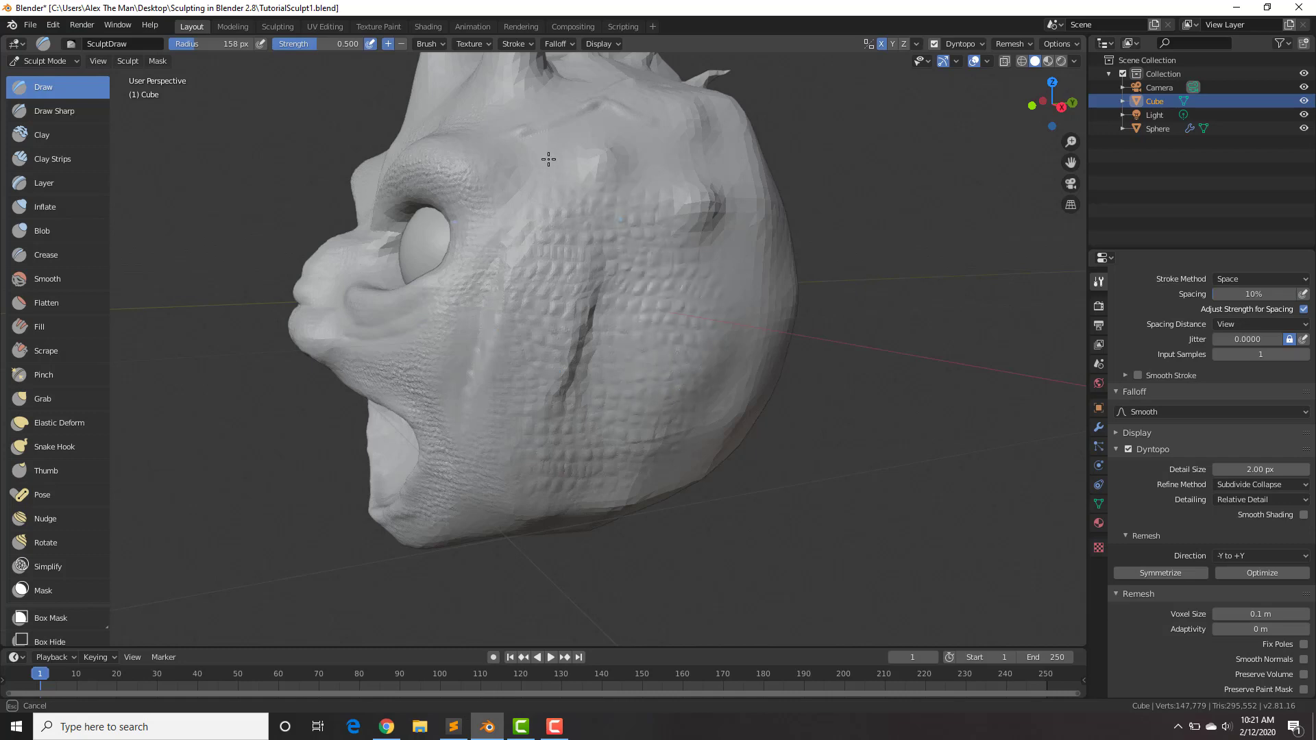
{"action": "left_click_drag", "start_coordinate": [501, 353], "coordinate": [486, 414]}
{"action": "left_click_drag", "start_coordinate": [478, 467], "coordinate": [475, 469]}
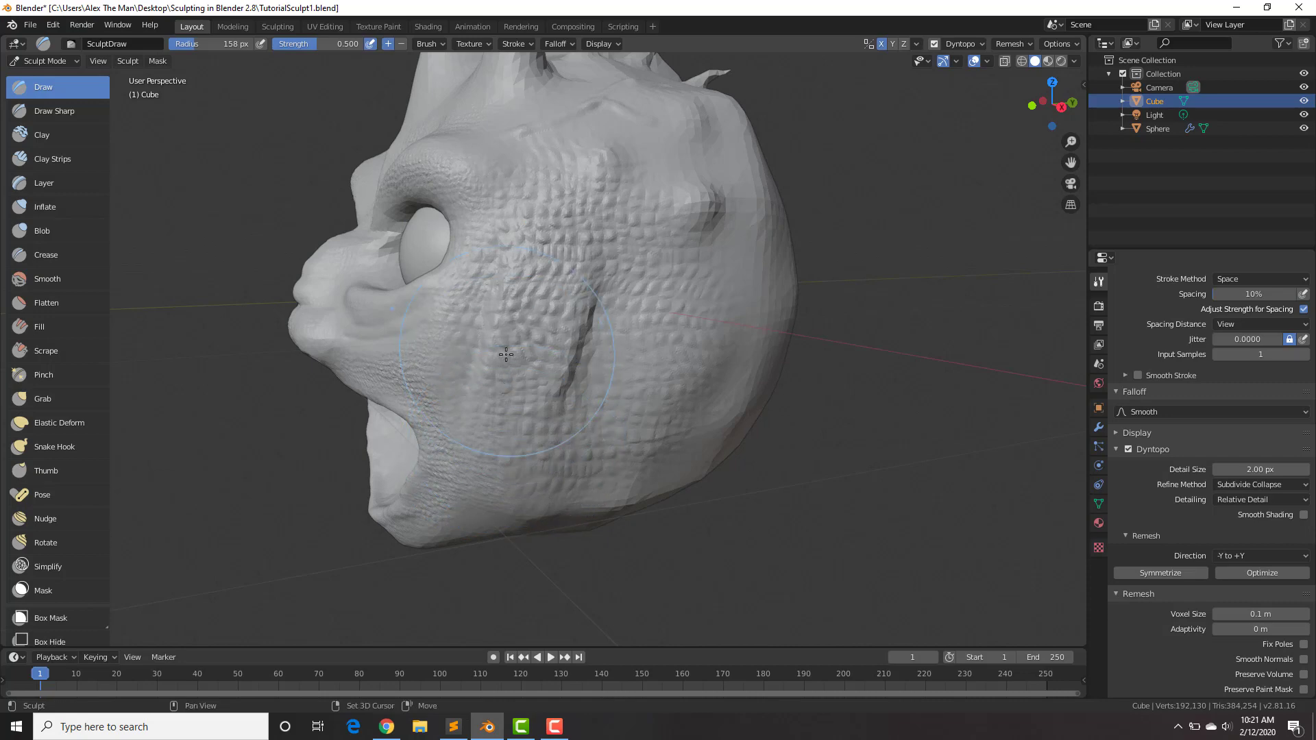
{"action": "mouse_move", "coordinate": [548, 438]}
{"action": "left_mouse_down"}
{"action": "mouse_move", "coordinate": [520, 360]}
{"action": "mouse_move", "coordinate": [519, 249]}
{"action": "left_mouse_up"}
- Reduce the brush radius to 68 px and smooth the rough surface inside the open mouth
{"action": "middle_click_drag", "start_coordinate": [519, 248], "coordinate": [596, 301]}
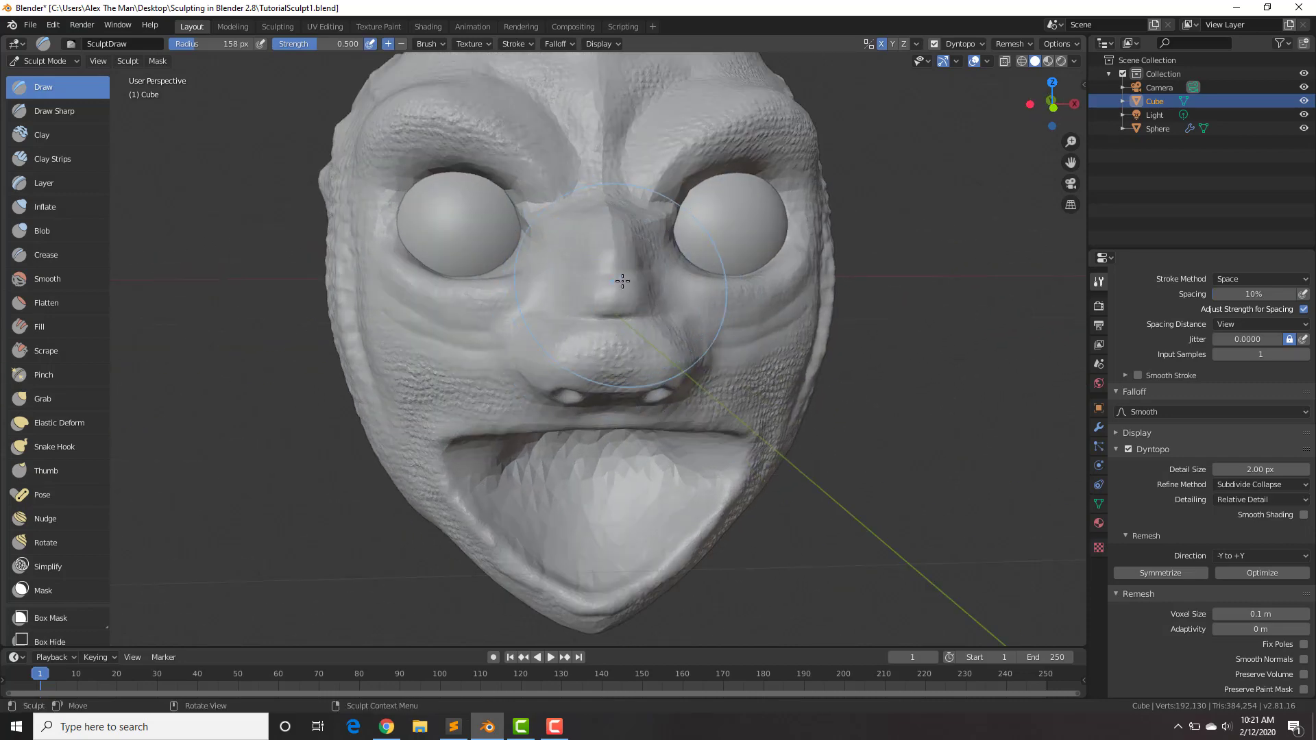
{"action": "key", "text": "f"}
{"action": "left_click", "coordinate": [560, 301]}
{"action": "left_click", "coordinate": [610, 281], "text": "shift"}
{"action": "scroll", "coordinate": [753, 281], "scroll_direction": "down", "scroll_amount": 3}
{"action": "mouse_move", "coordinate": [736, 289]}
{"action": "middle_mouse_down"}
{"action": "mouse_move", "coordinate": [678, 292]}
{"action": "mouse_move", "coordinate": [750, 294]}
{"action": "middle_mouse_up"}
{"action": "scroll", "coordinate": [659, 348], "scroll_direction": "up", "scroll_amount": 3}
{"action": "scroll", "coordinate": [659, 348], "scroll_direction": "up", "scroll_amount": 2}
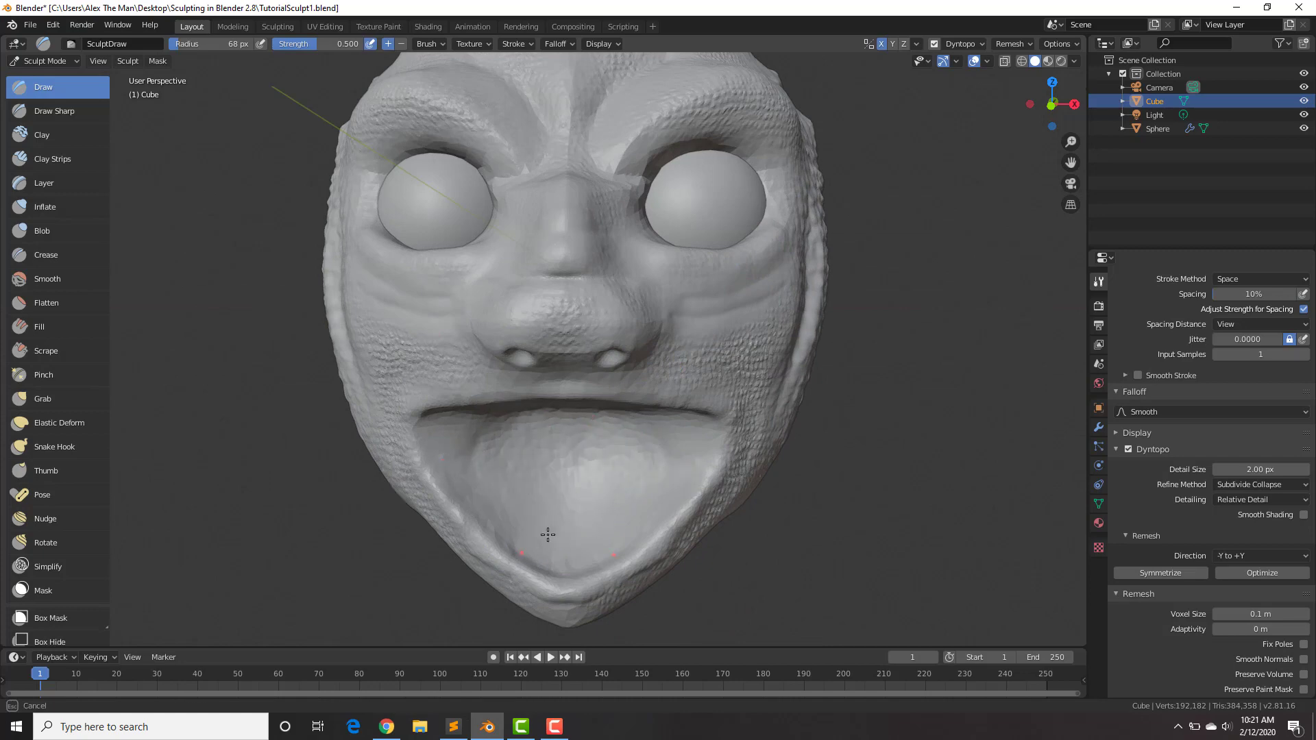
- Review the Draw brush's texture, stroke, falloff, Dyntopo, Remesh and Symmetry settings alongside the textured head
{"action": "scroll", "coordinate": [788, 294], "scroll_direction": "down", "scroll_amount": 3}
{"action": "mouse_move", "coordinate": [787, 294]}
{"action": "middle_mouse_down"}
{"action": "mouse_move", "coordinate": [665, 319]}
{"action": "mouse_move", "coordinate": [713, 322]}
{"action": "middle_mouse_up"}
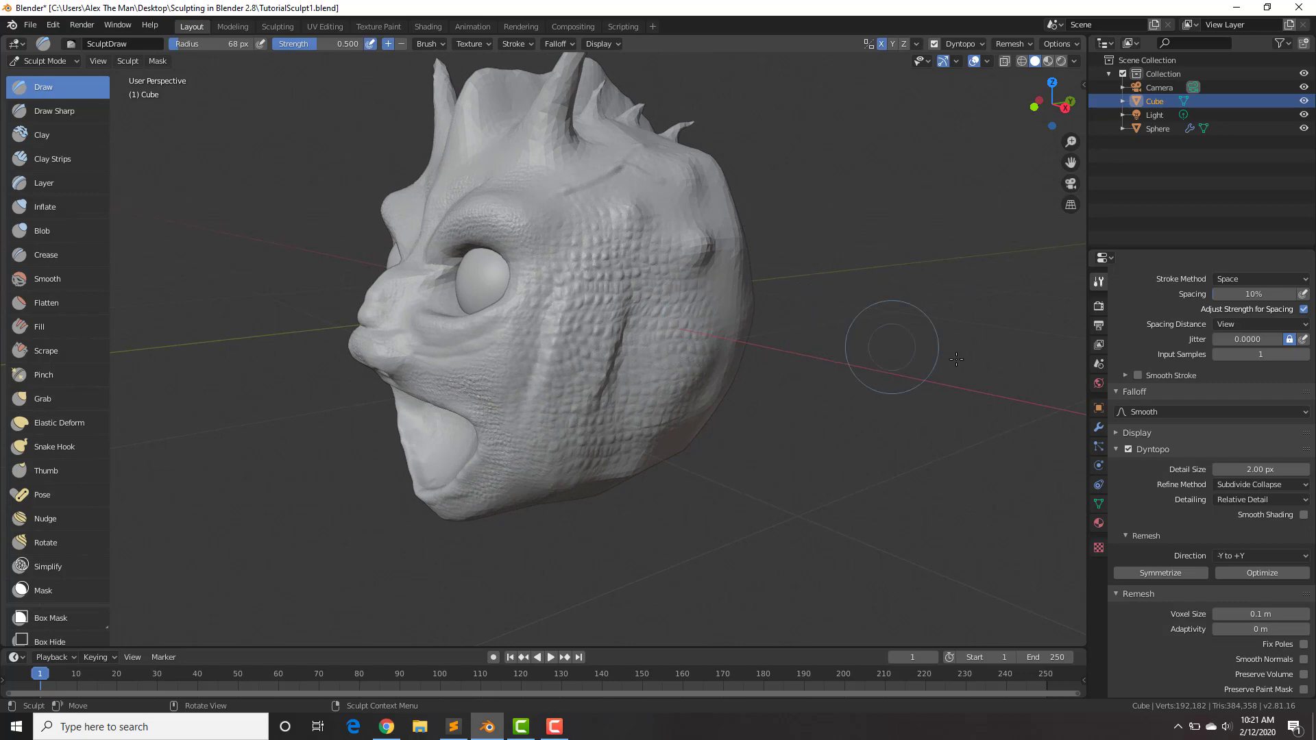
{"action": "scroll", "coordinate": [1243, 480], "scroll_direction": "up", "scroll_amount": 3}
{"action": "scroll", "coordinate": [1243, 480], "scroll_direction": "up", "scroll_amount": 10}
{"action": "scroll", "coordinate": [1243, 480], "scroll_direction": "up", "scroll_amount": 7}
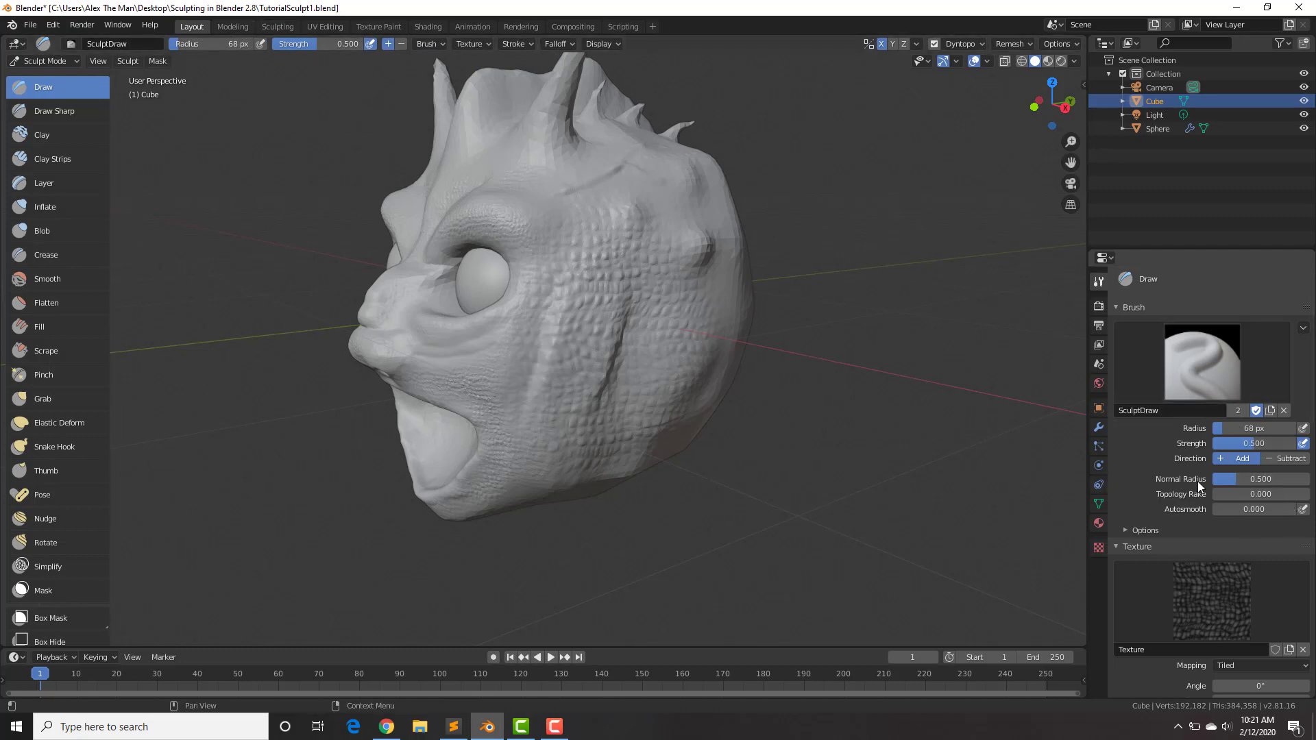
{"action": "scroll", "coordinate": [1196, 481], "scroll_direction": "down", "scroll_amount": 6}
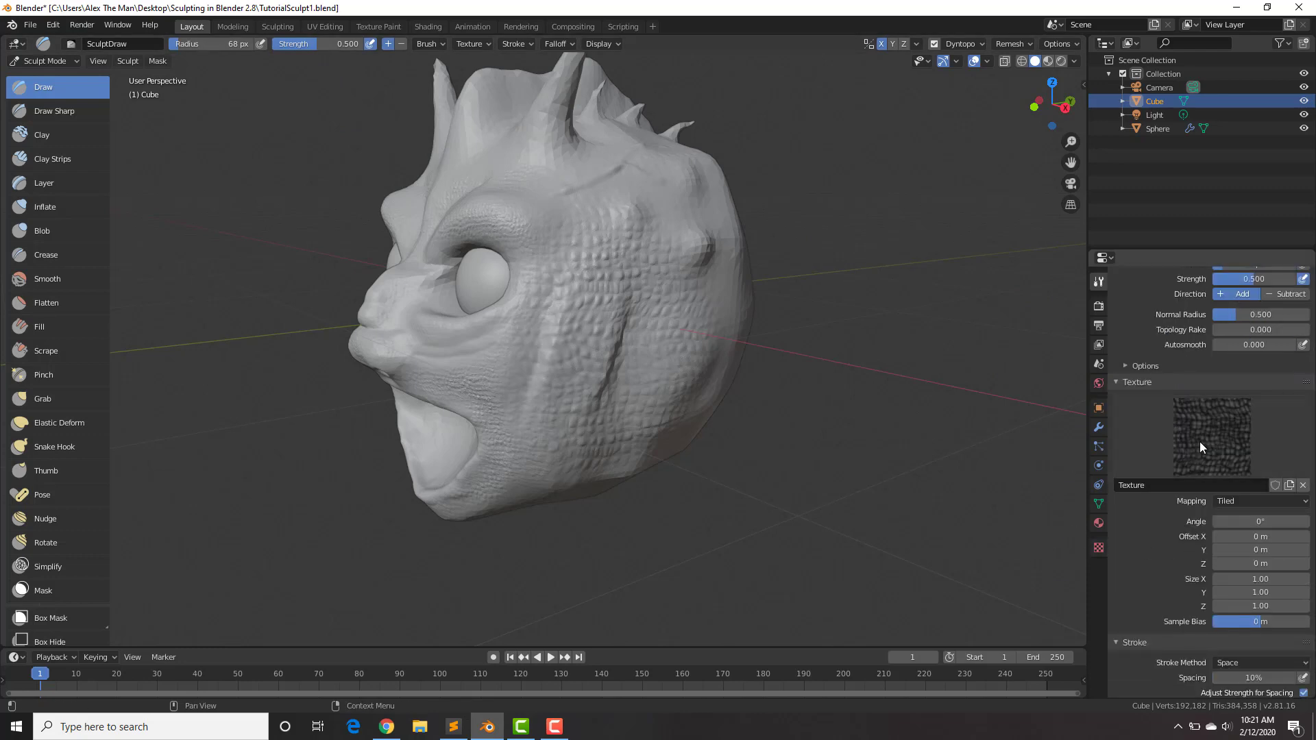
{"action": "scroll", "coordinate": [1194, 446], "scroll_direction": "down", "scroll_amount": 9}
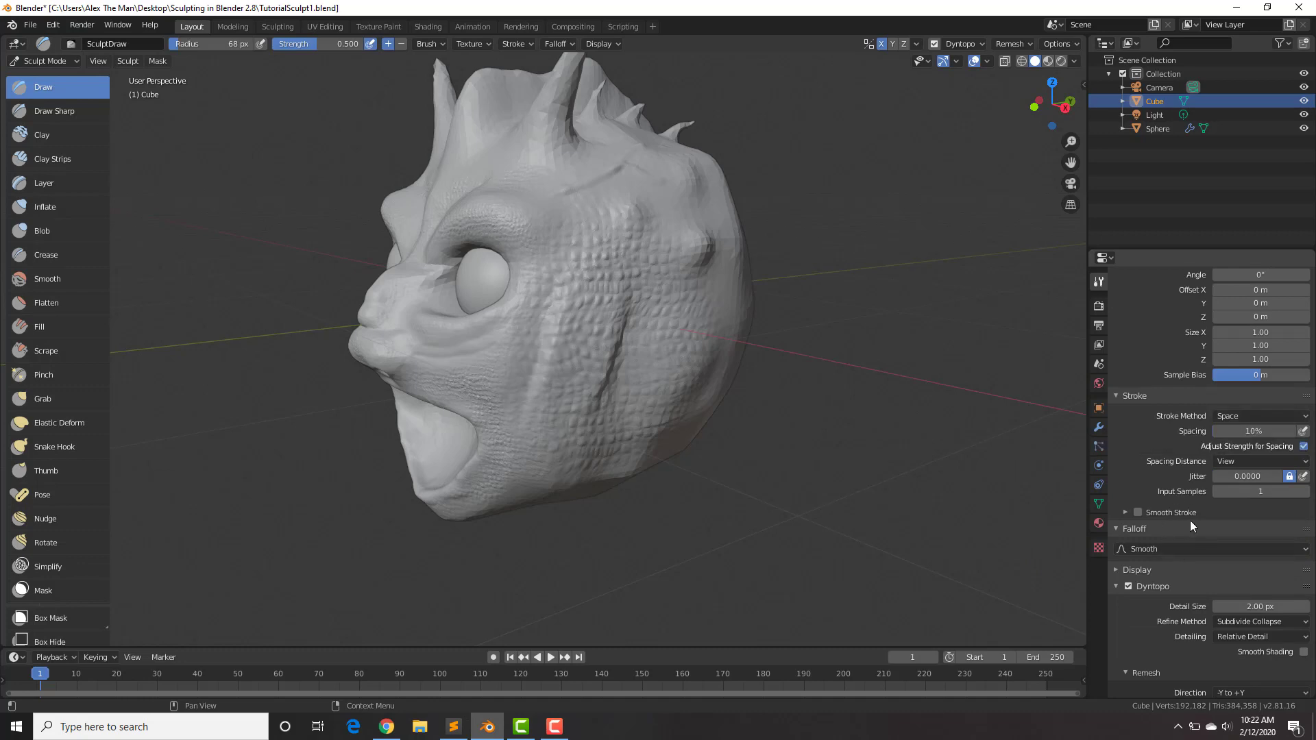
{"action": "scroll", "coordinate": [1224, 429], "scroll_direction": "down", "scroll_amount": 6}
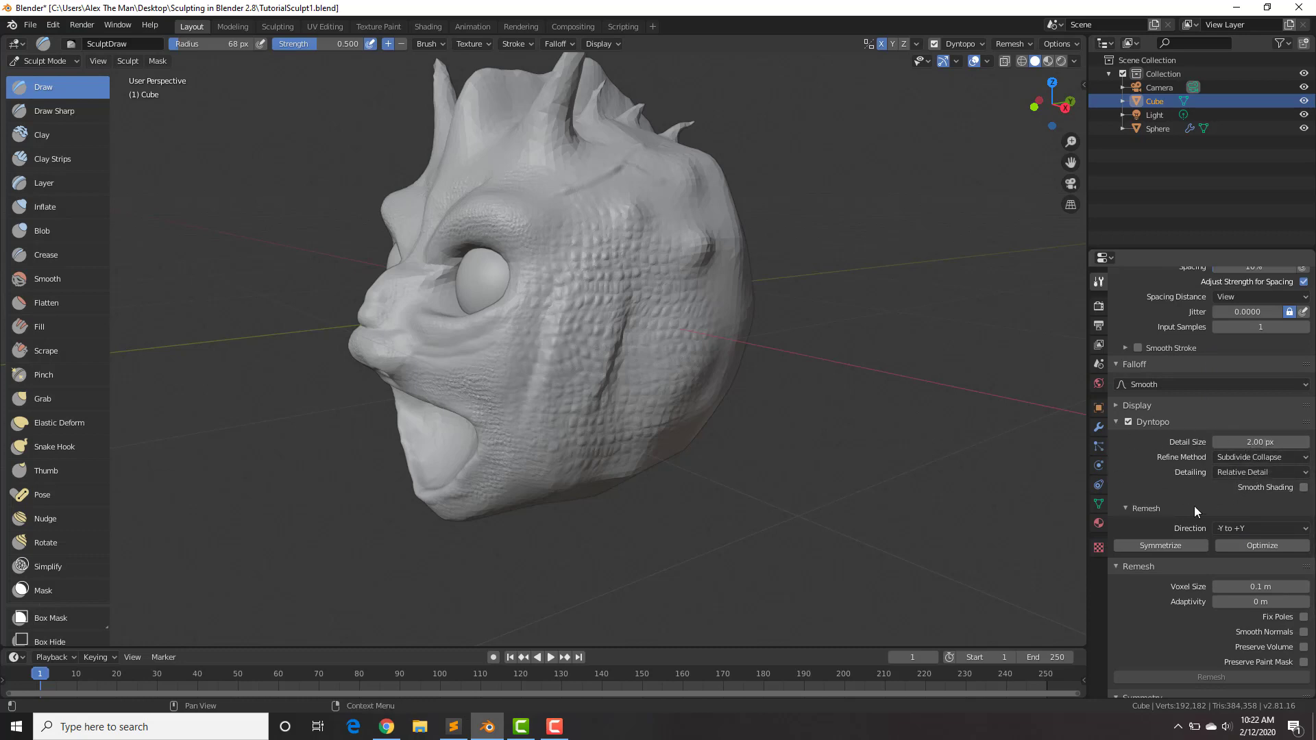
{"action": "scroll", "coordinate": [1225, 447], "scroll_direction": "down", "scroll_amount": 4}
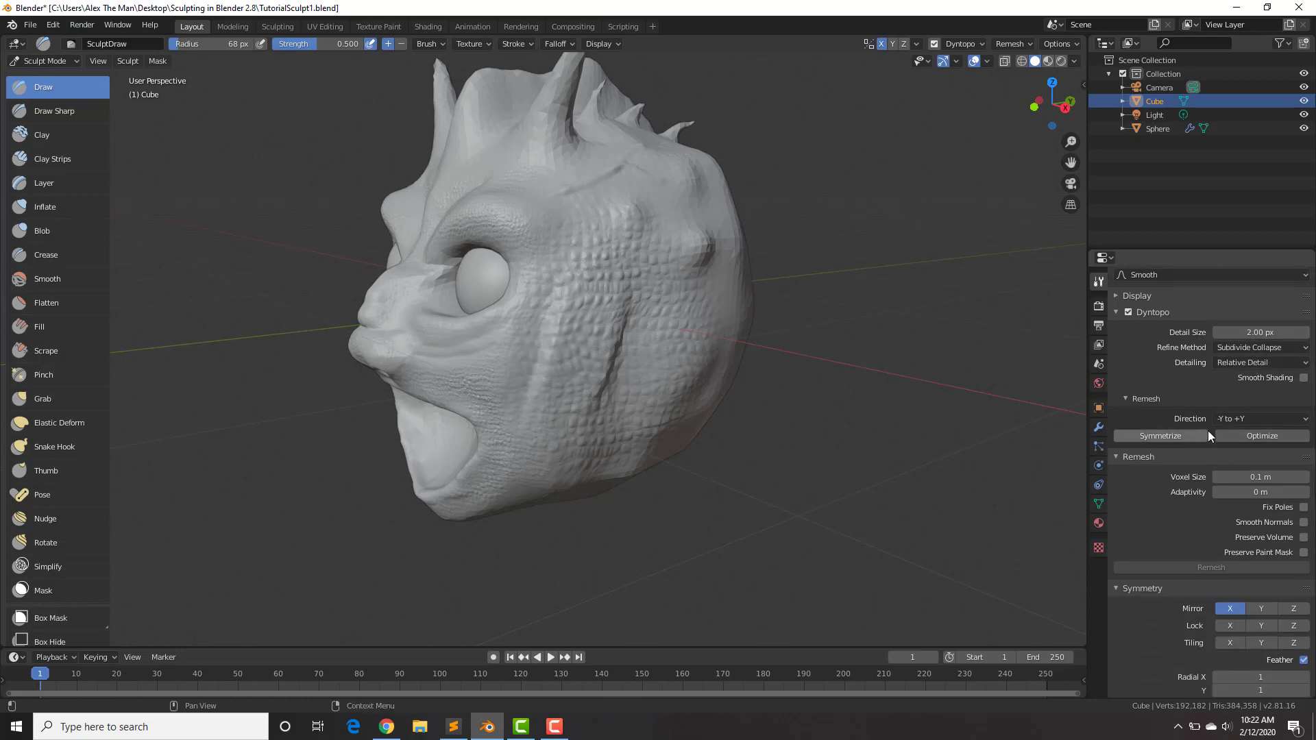
{"action": "scroll", "coordinate": [1213, 418], "scroll_direction": "down", "scroll_amount": 4}
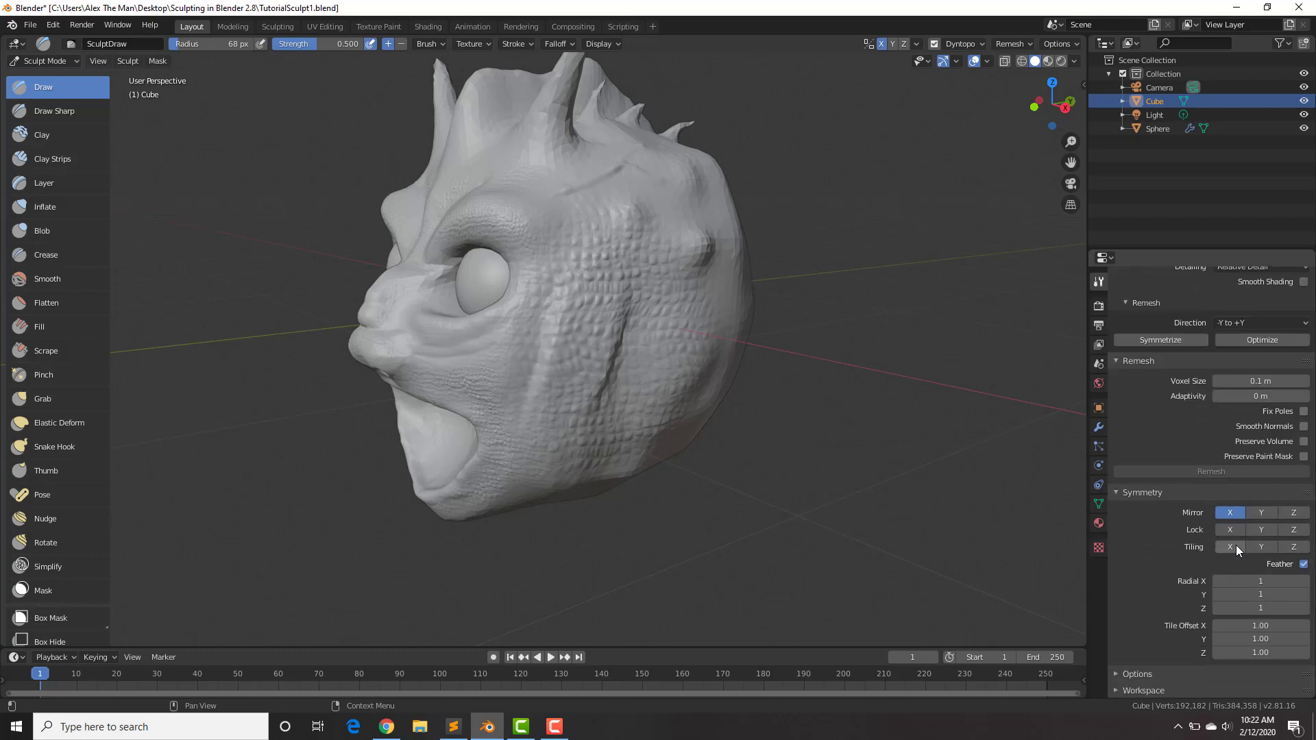
{"action": "mouse_move", "coordinate": [603, 301]}
{"action": "middle_mouse_down"}
{"action": "mouse_move", "coordinate": [600, 282]}
{"action": "mouse_move", "coordinate": [548, 279]}
{"action": "mouse_move", "coordinate": [596, 275]}
{"action": "middle_mouse_up"}
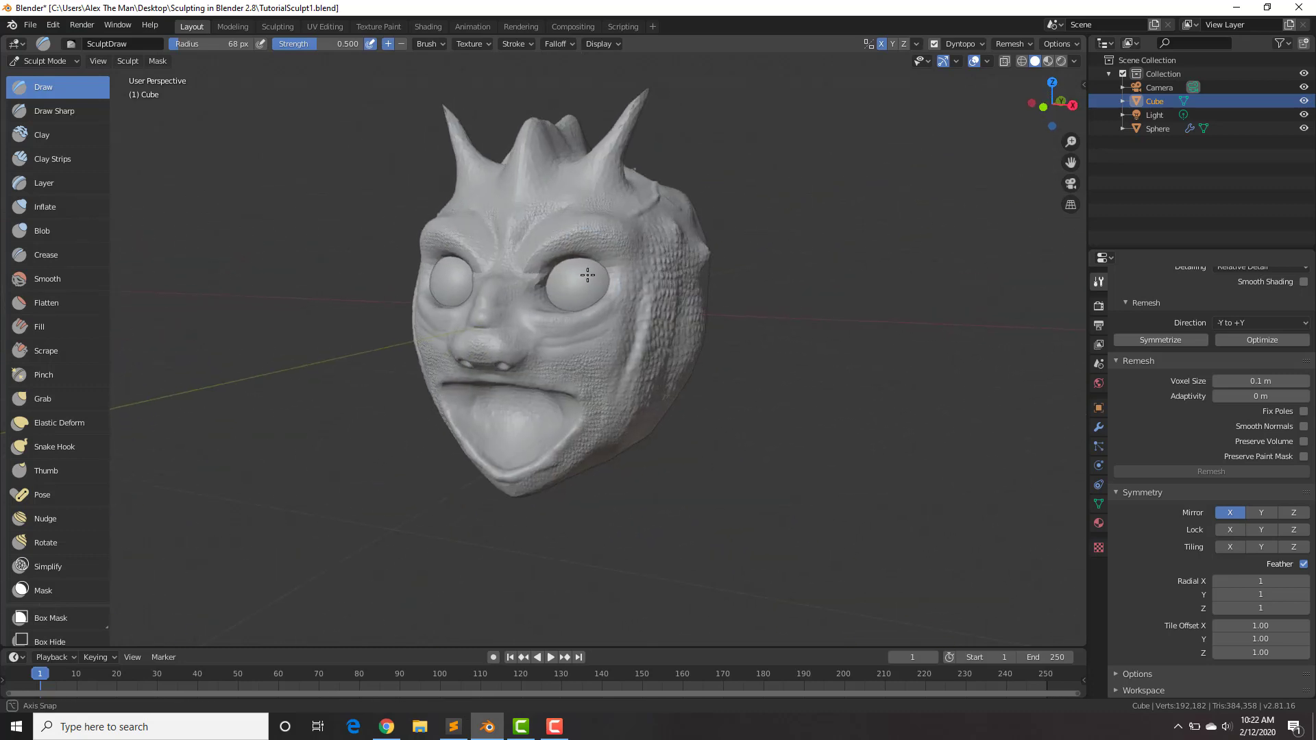
{"action": "scroll", "coordinate": [1184, 407], "scroll_direction": "up", "scroll_amount": 8}
{"action": "scroll", "coordinate": [1179, 418], "scroll_direction": "up", "scroll_amount": 15}
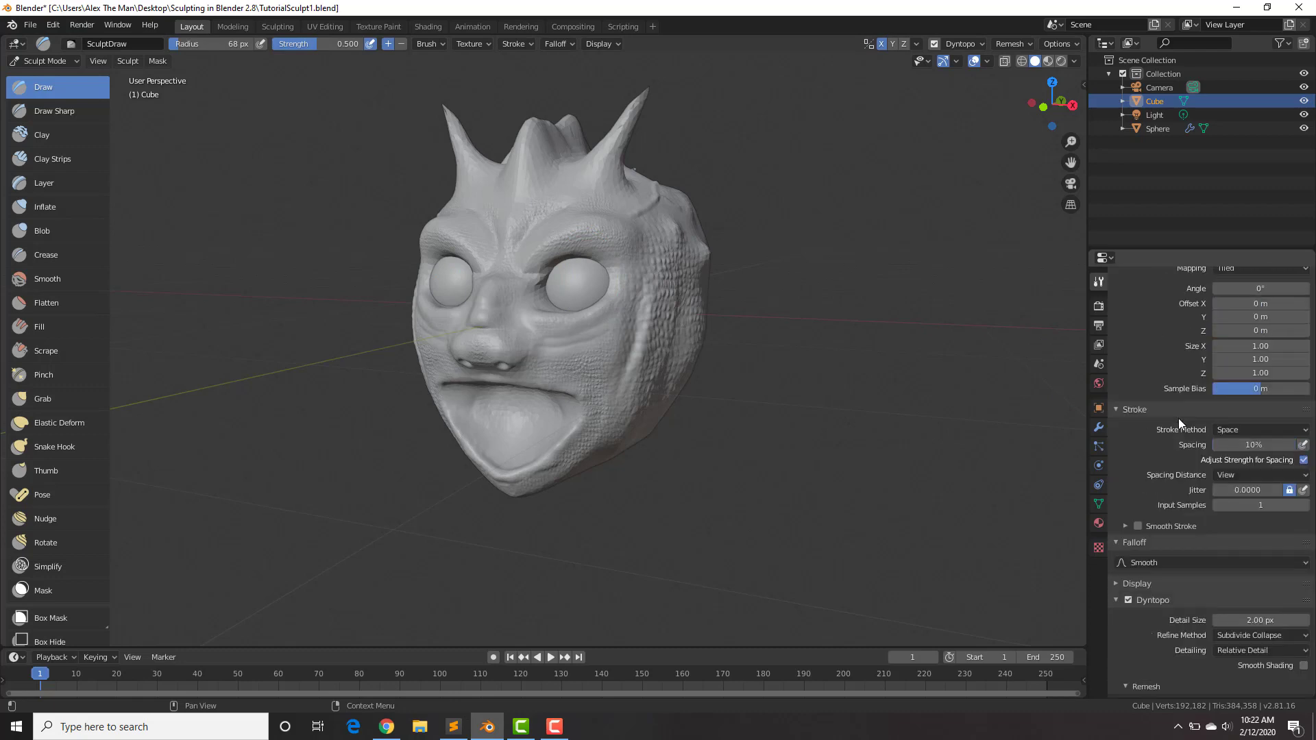
{"action": "scroll", "coordinate": [1171, 422], "scroll_direction": "up", "scroll_amount": 5}
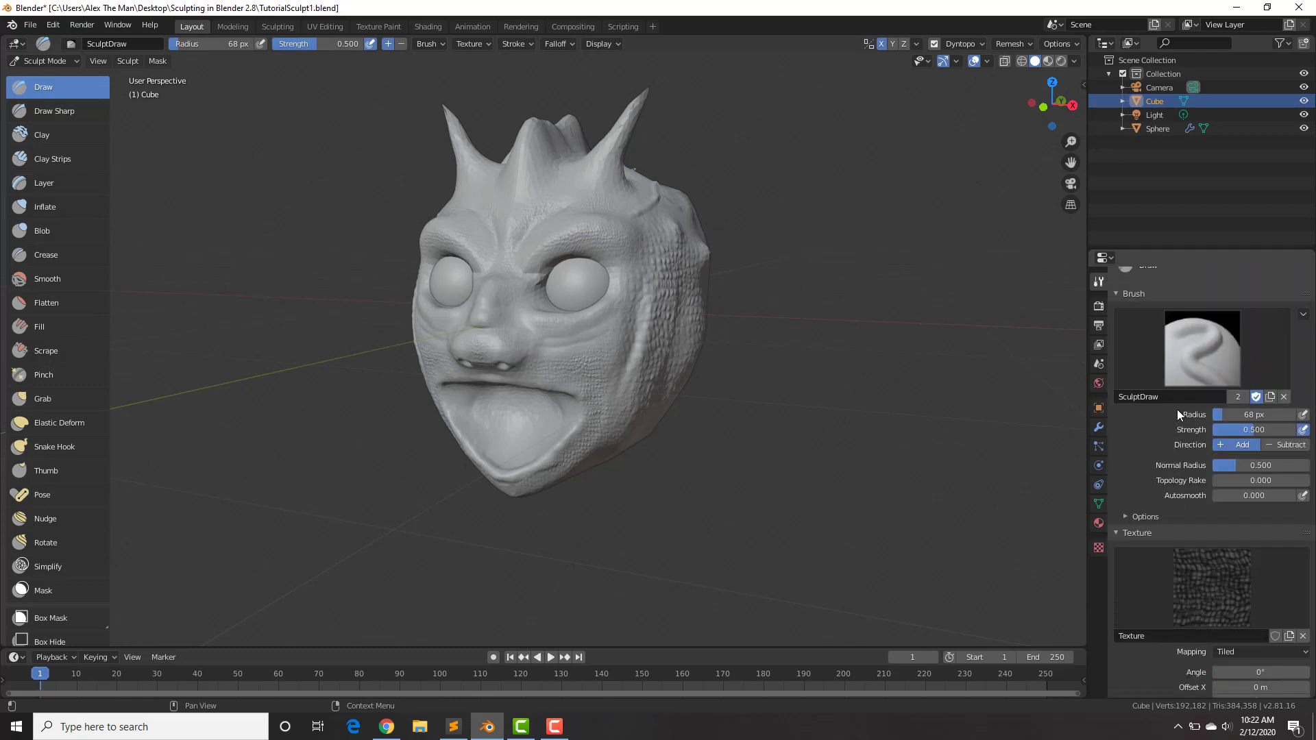
{"action": "scroll", "coordinate": [1177, 405], "scroll_direction": "up", "scroll_amount": 1}
- Examine the scaly skin on the face from the front and three-quarter view, and check the Dyntopo settings
{"action": "middle_click_drag", "start_coordinate": [615, 290], "coordinate": [634, 296]}
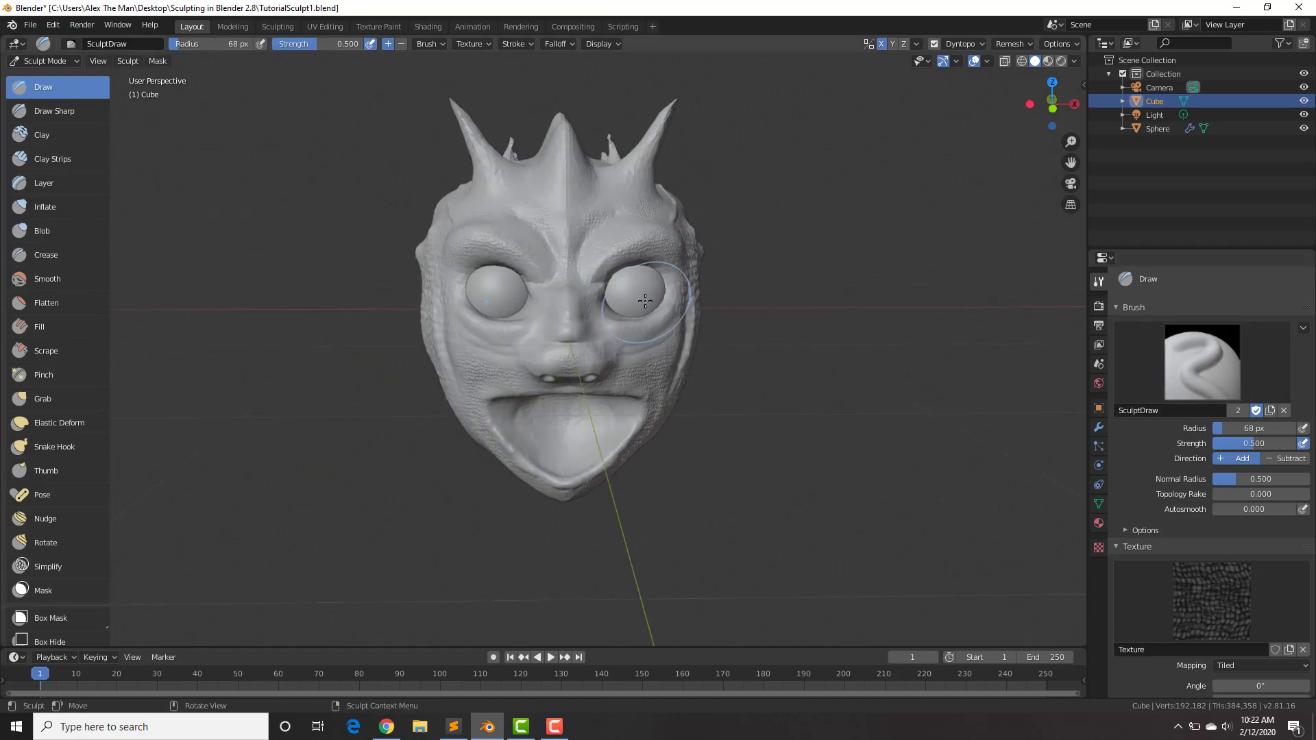
{"action": "scroll", "coordinate": [645, 300], "scroll_direction": "up", "scroll_amount": 3}
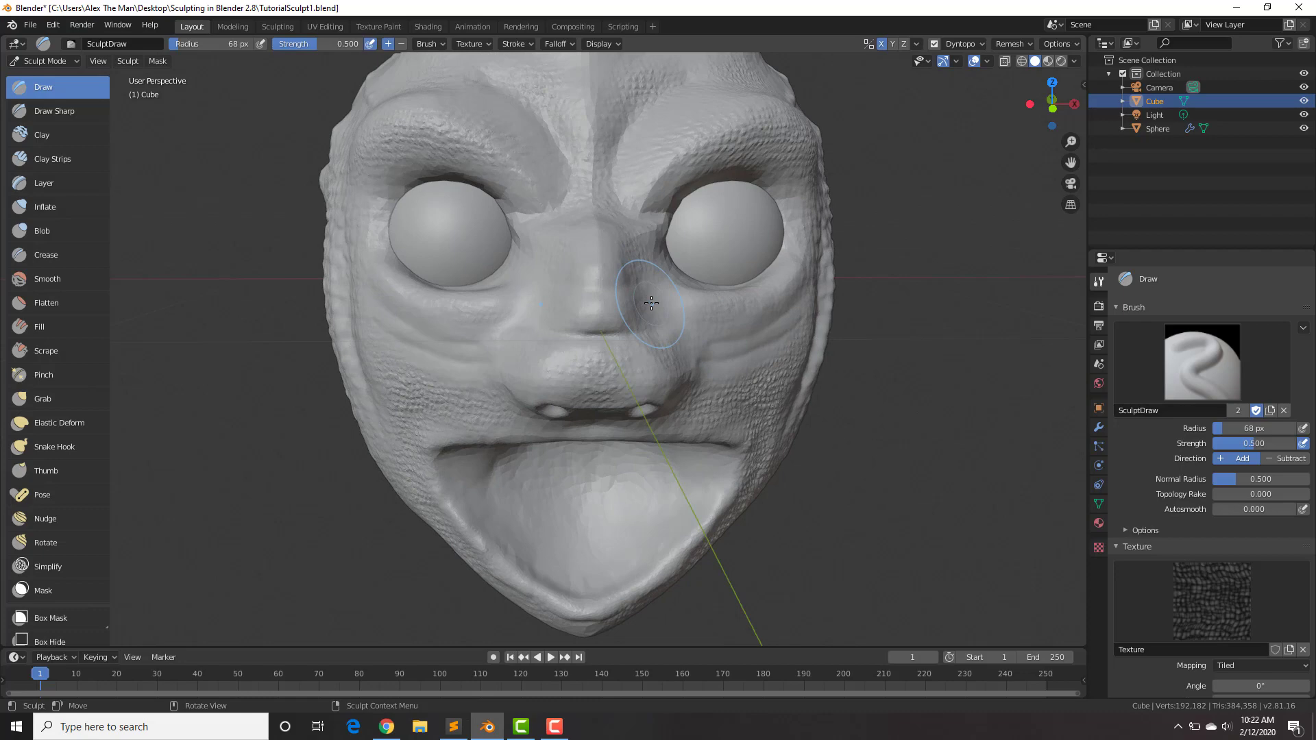
{"action": "middle_click_drag", "start_coordinate": [652, 303], "coordinate": [603, 277]}
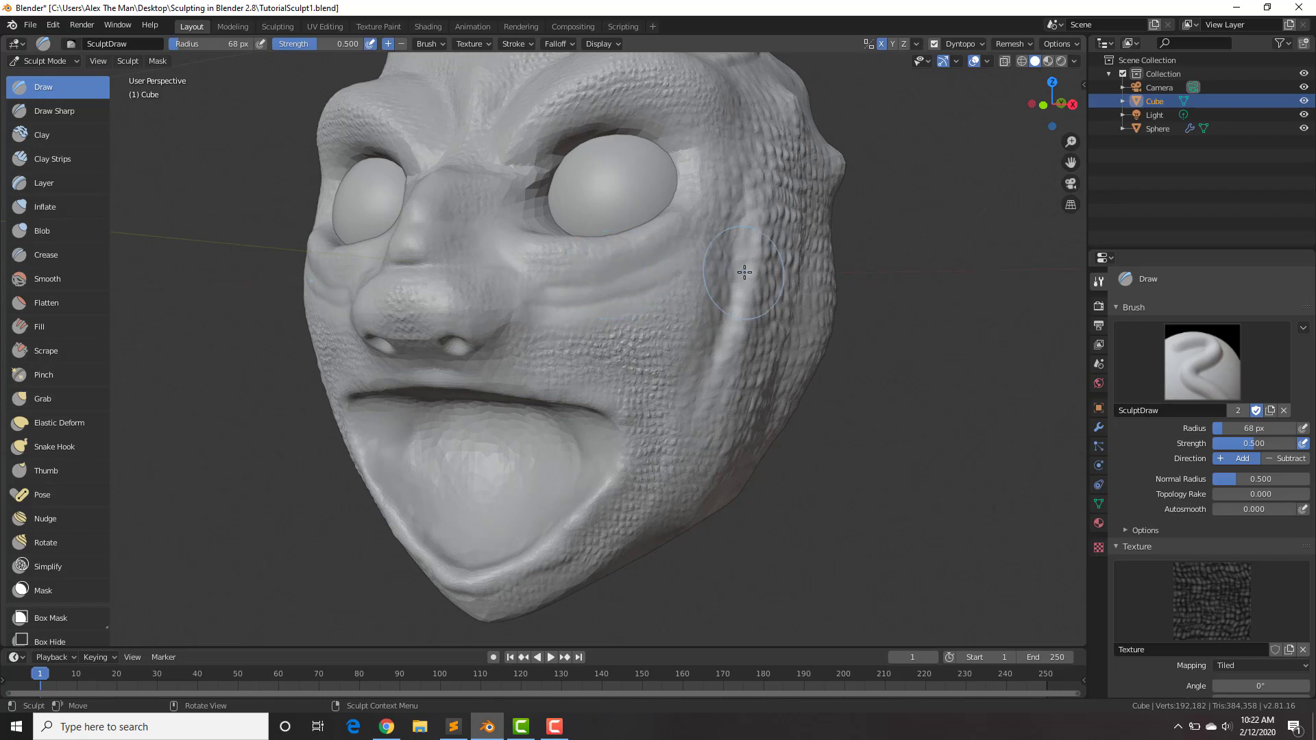
{"action": "scroll", "coordinate": [744, 272], "scroll_direction": "down", "scroll_amount": 3}
{"action": "middle_click_drag", "start_coordinate": [744, 272], "coordinate": [661, 312]}
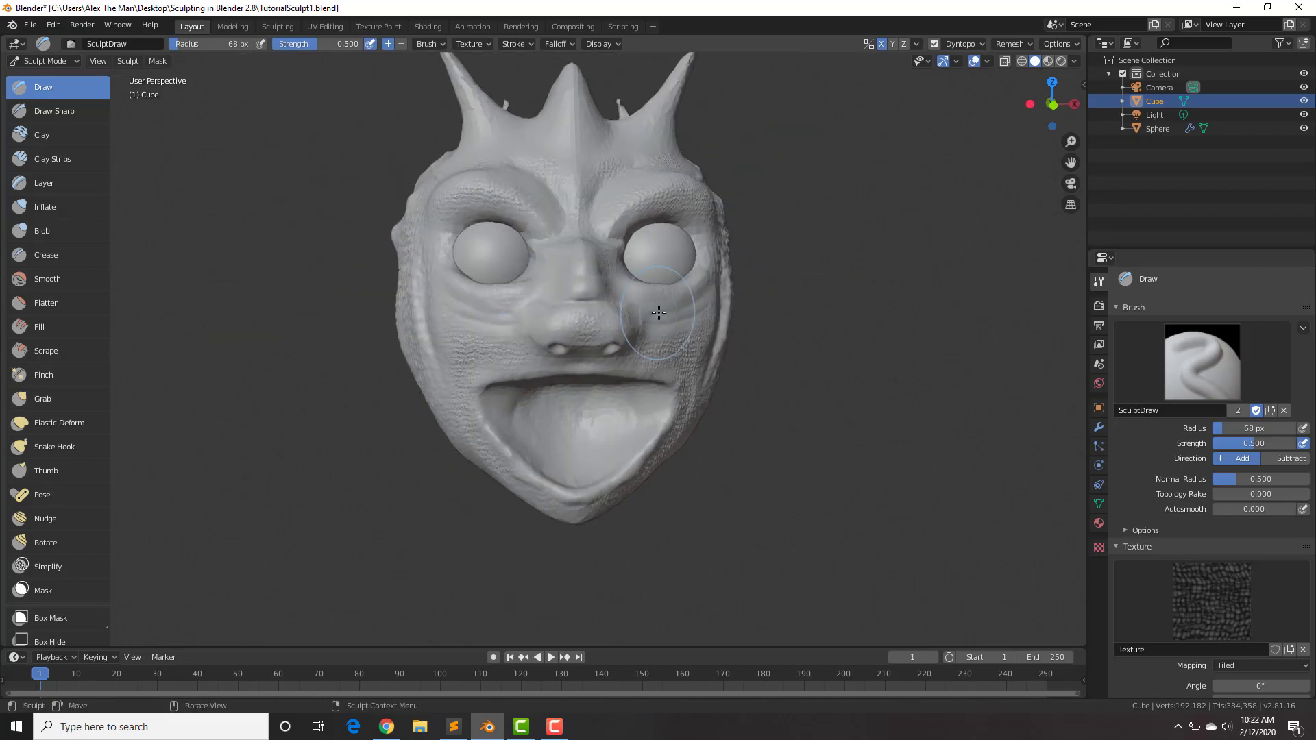
{"action": "scroll", "coordinate": [725, 330], "scroll_direction": "up", "scroll_amount": 2}
{"action": "scroll", "coordinate": [725, 330], "scroll_direction": "up", "scroll_amount": 3}
{"action": "scroll", "coordinate": [1184, 552], "scroll_direction": "down", "scroll_amount": 4}
{"action": "scroll", "coordinate": [1184, 545], "scroll_direction": "down", "scroll_amount": 15}
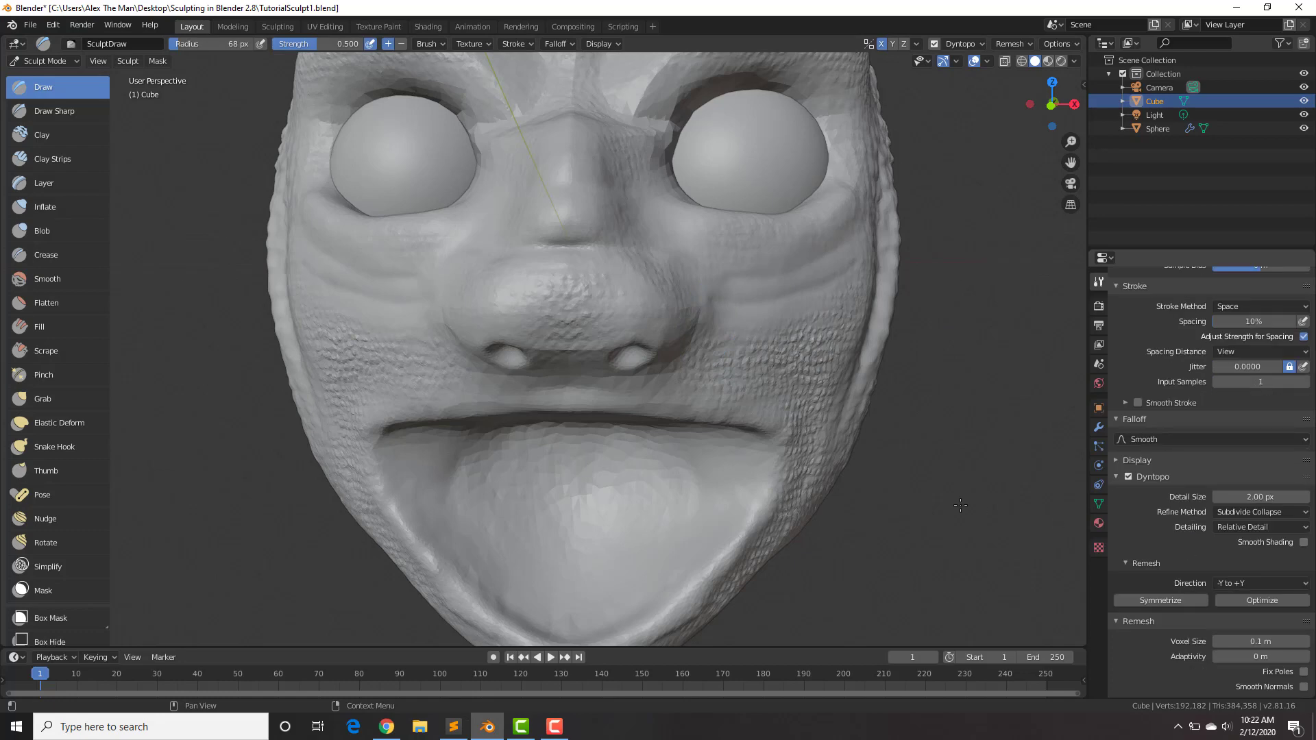
- Inspect the face, open mouth and jaw from several angles and switch to the Grab brush
{"action": "middle_click_drag", "start_coordinate": [843, 365], "coordinate": [778, 329]}
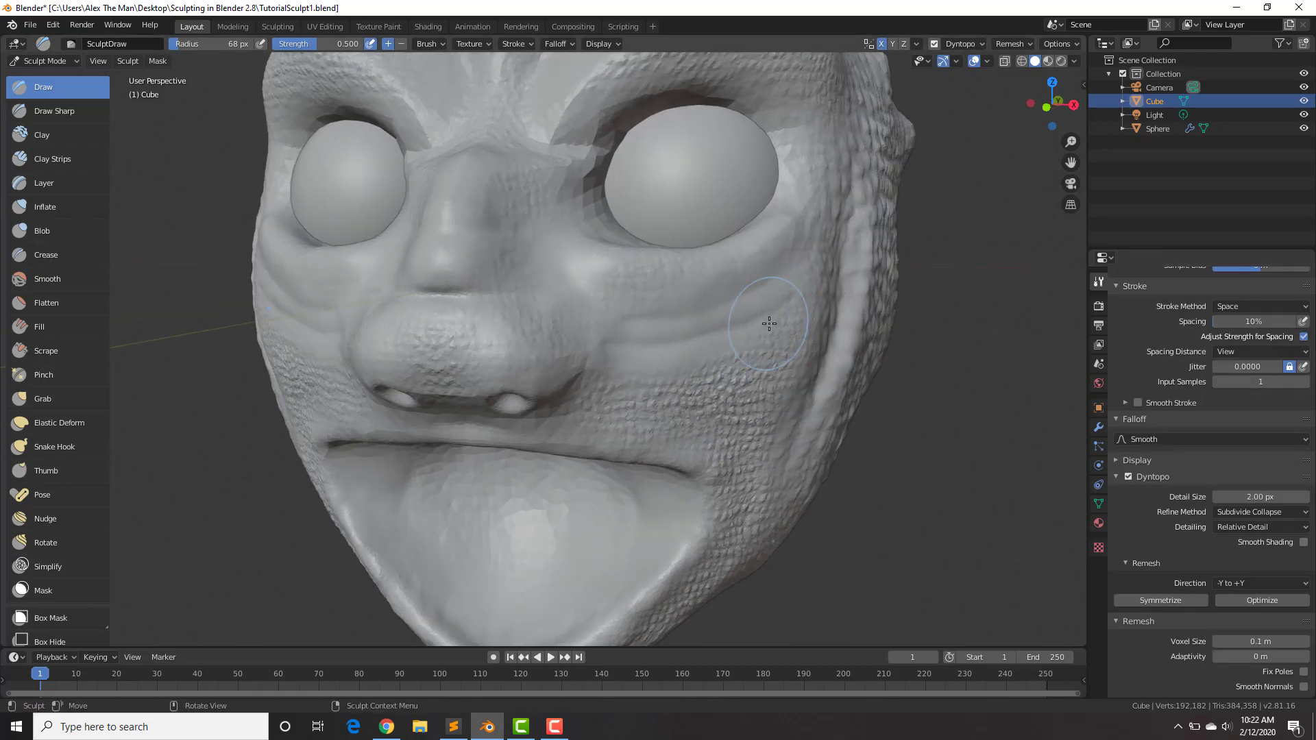
{"action": "mouse_move", "coordinate": [638, 245]}
{"action": "middle_mouse_down"}
{"action": "mouse_move", "coordinate": [670, 250]}
{"action": "mouse_move", "coordinate": [611, 221]}
{"action": "mouse_move", "coordinate": [638, 215]}
{"action": "middle_mouse_up"}
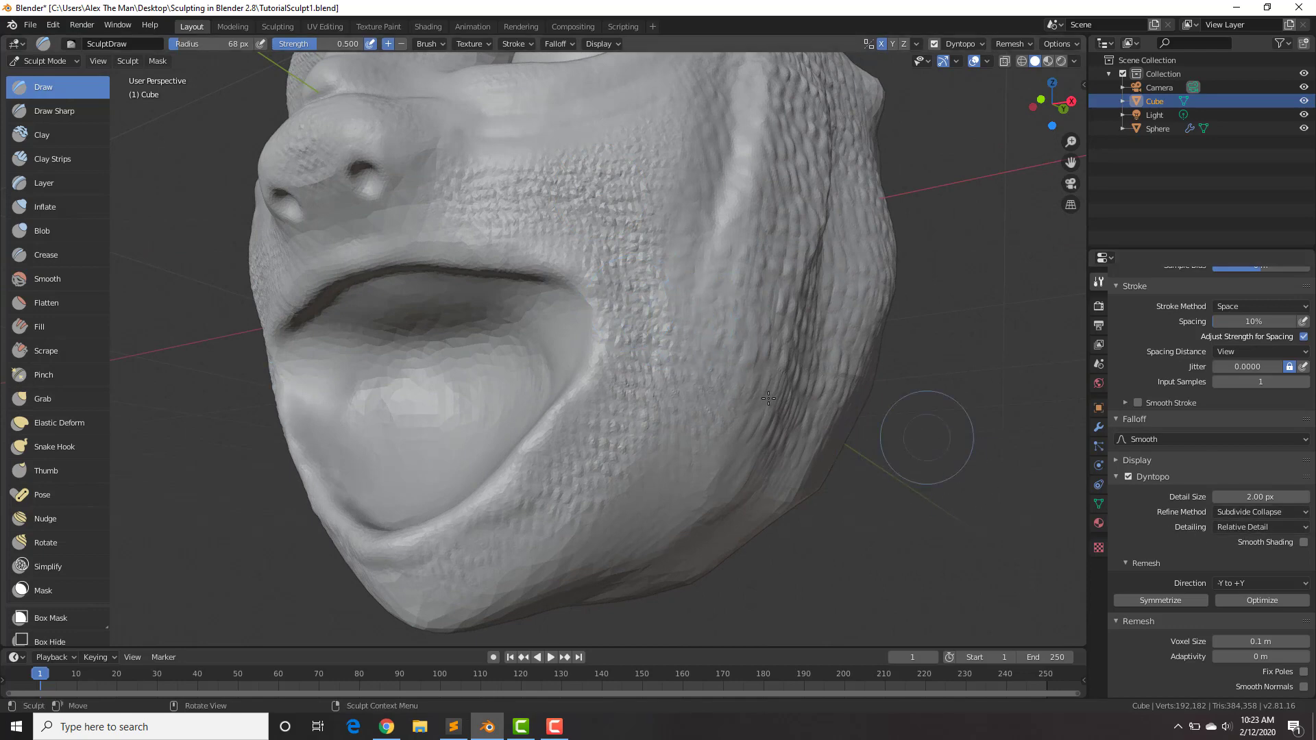
{"action": "scroll", "coordinate": [683, 373], "scroll_direction": "down", "scroll_amount": 5}
{"action": "mouse_move", "coordinate": [494, 376]}
{"action": "middle_mouse_down"}
{"action": "mouse_move", "coordinate": [529, 388]}
{"action": "mouse_move", "coordinate": [322, 336]}
{"action": "middle_mouse_up"}
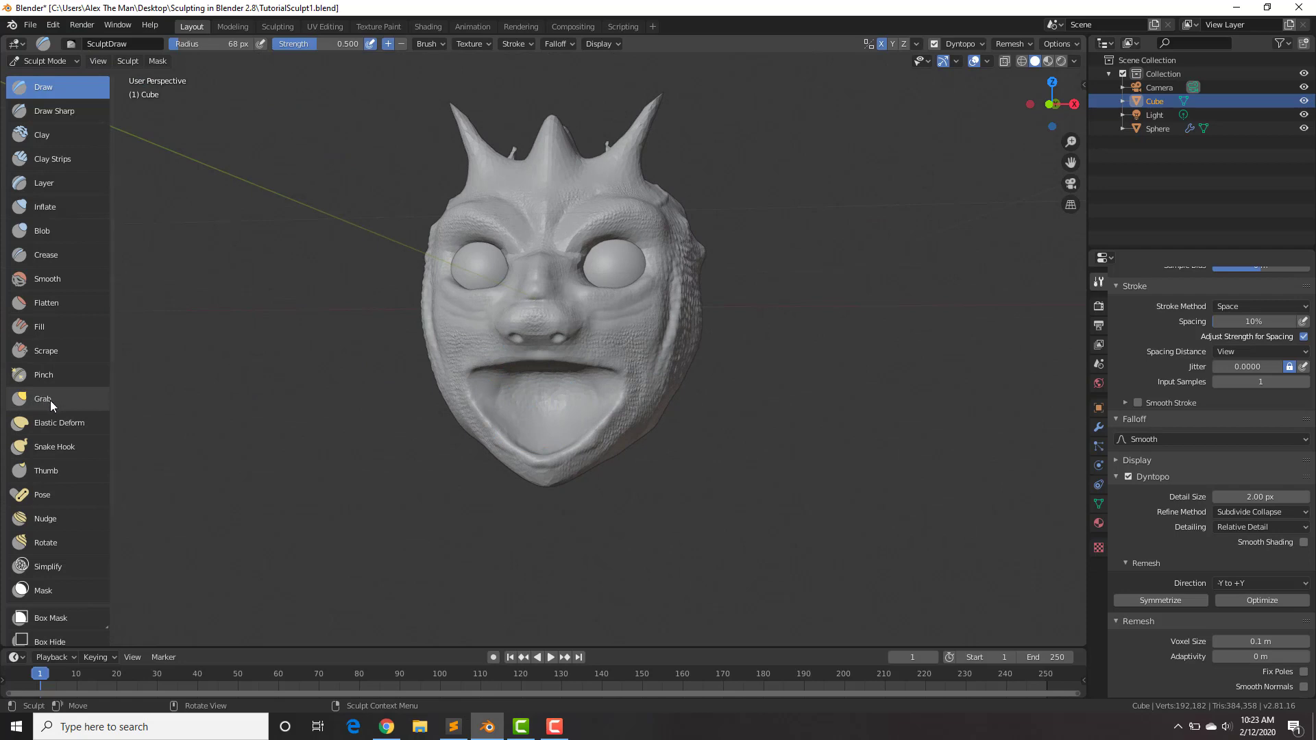
{"action": "left_click", "coordinate": [41, 451]}
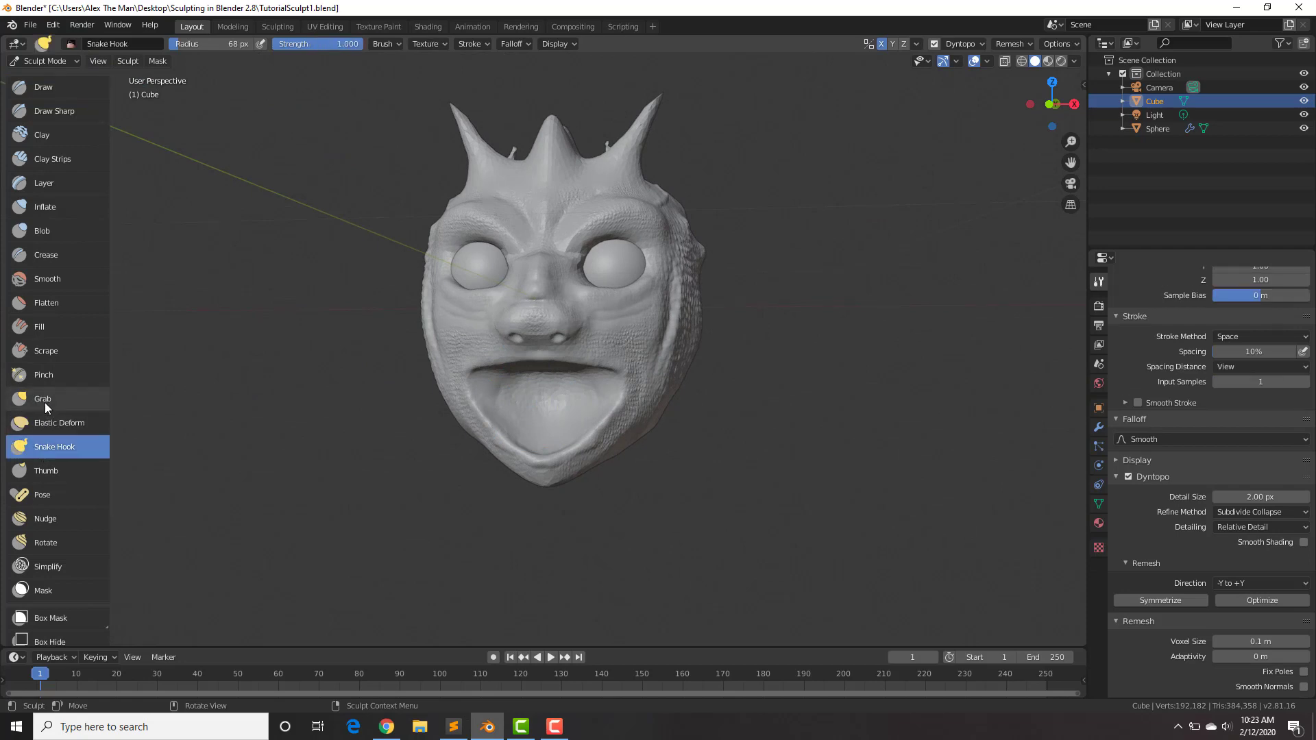
{"action": "left_click", "coordinate": [44, 401]}
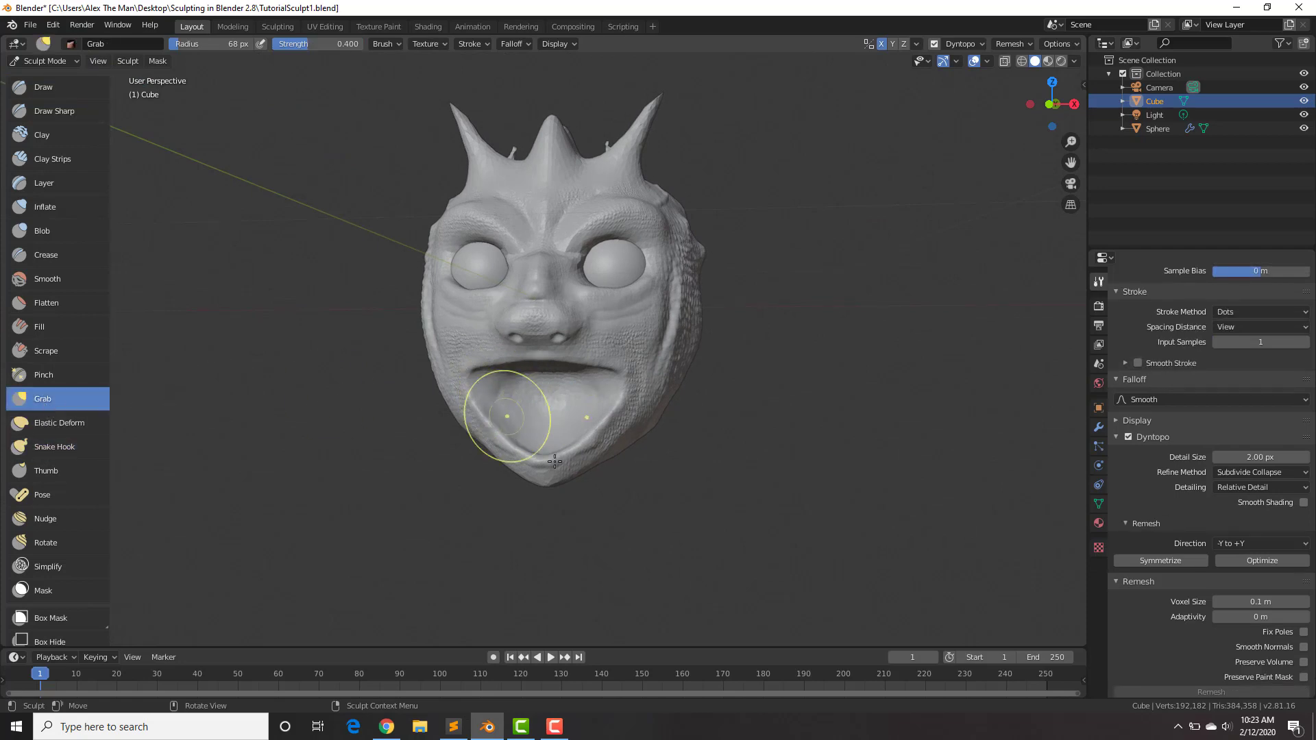
- Examine the scales on the side of the head, the Grab brush's Dyntopo, Remesh and Symmetry settings, and the whole horned head
{"action": "scroll", "coordinate": [616, 405], "scroll_direction": "up", "scroll_amount": 3}
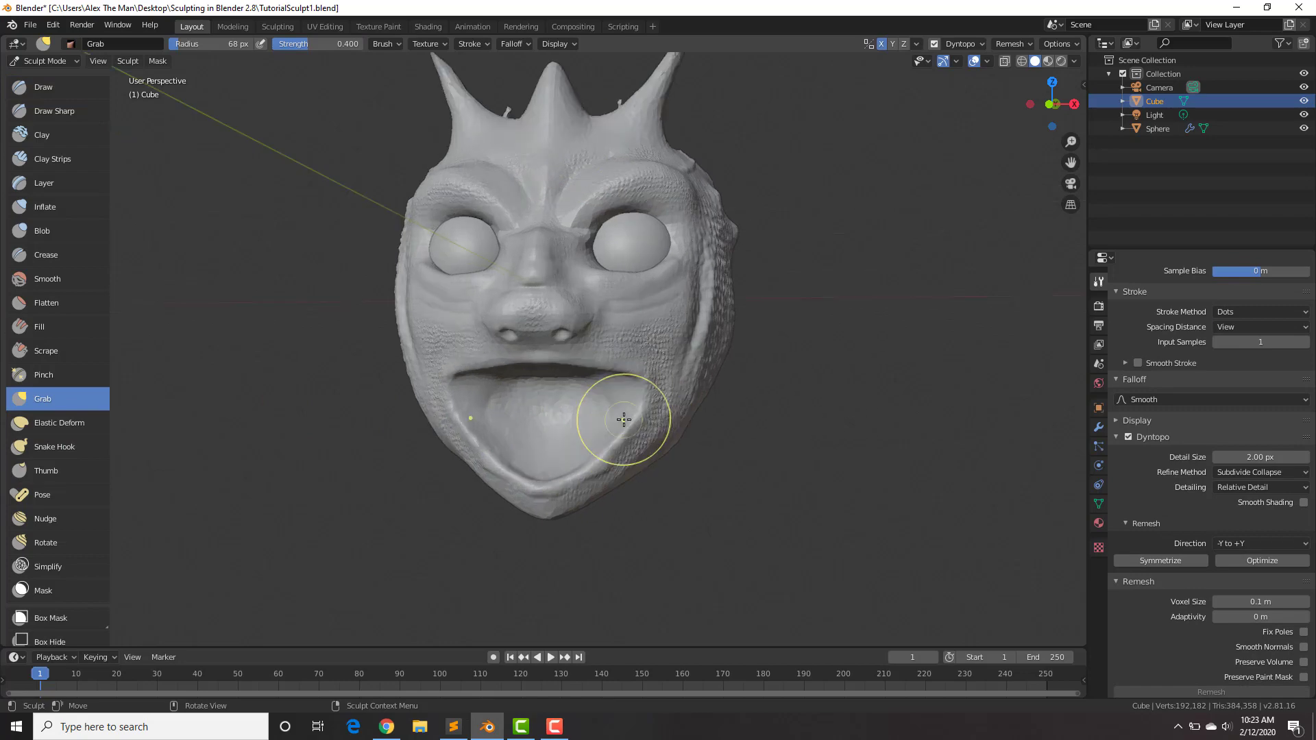
{"action": "middle_click_drag", "start_coordinate": [846, 294], "coordinate": [596, 281]}
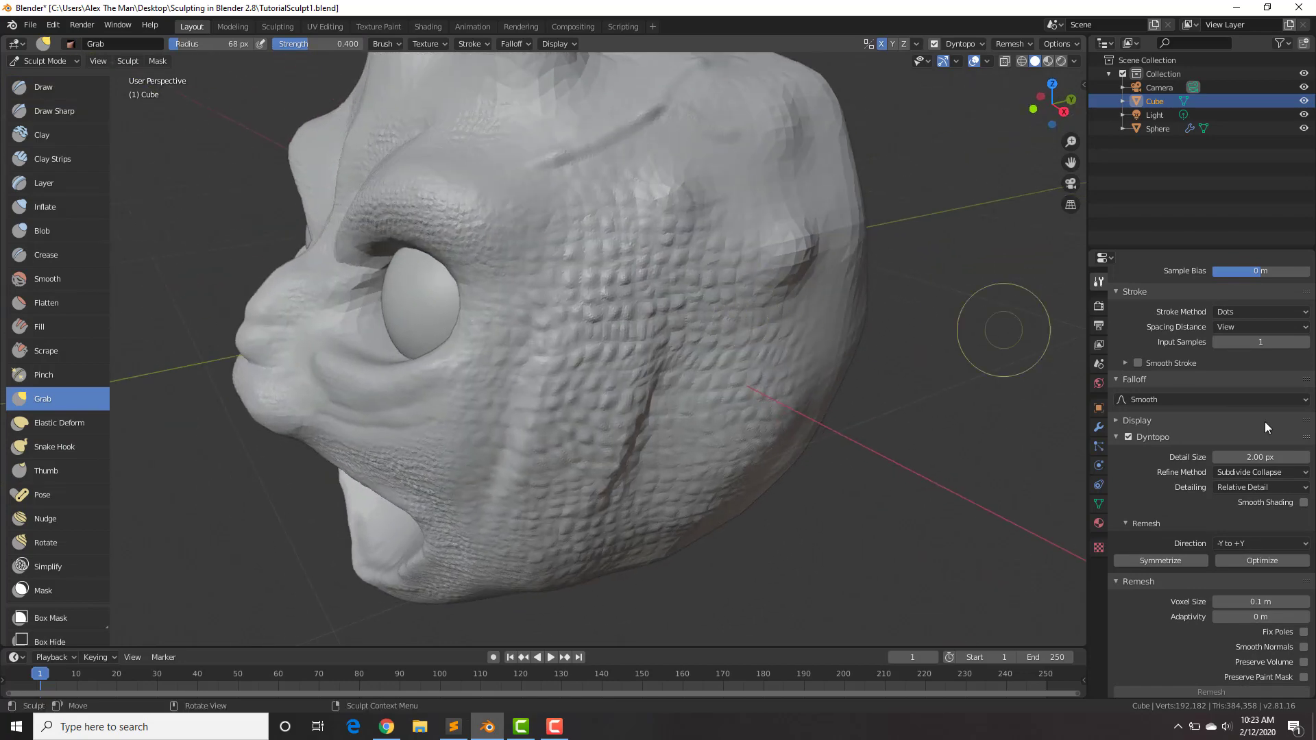
{"action": "scroll", "coordinate": [1227, 441], "scroll_direction": "down", "scroll_amount": 4}
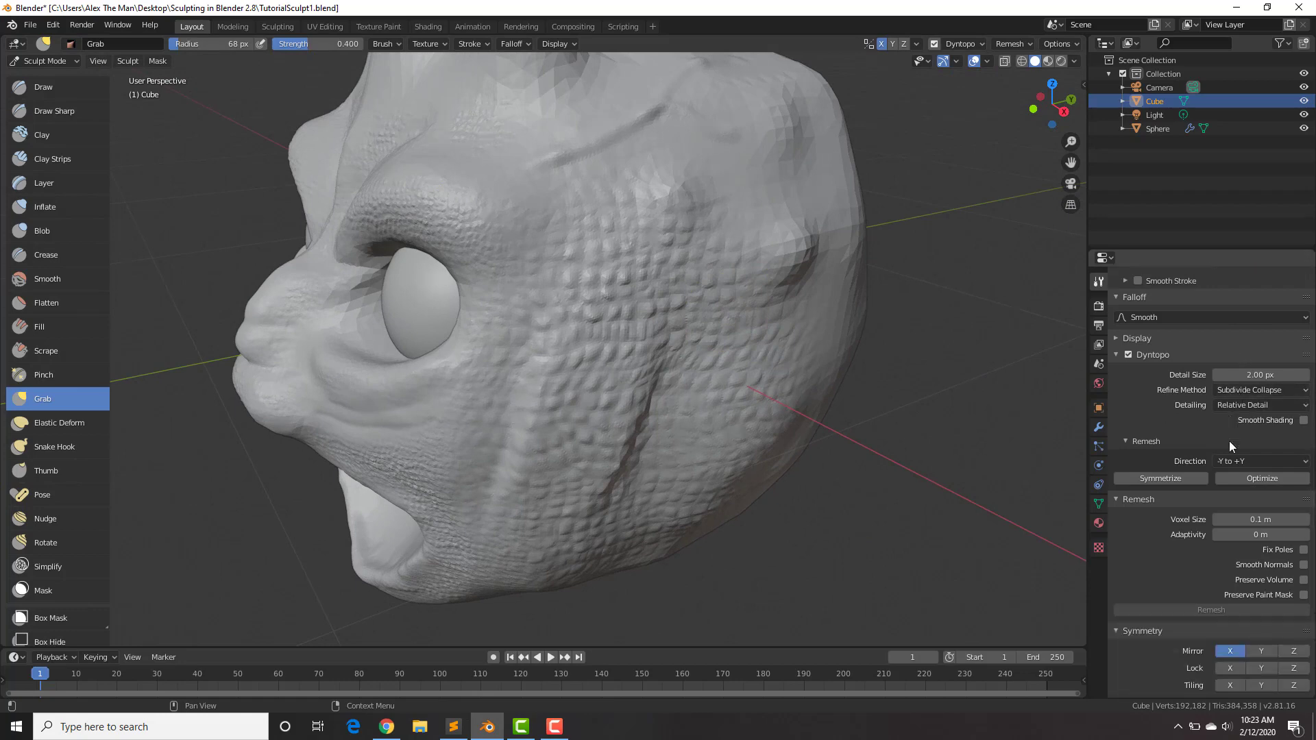
{"action": "scroll", "coordinate": [1228, 442], "scroll_direction": "up", "scroll_amount": 3}
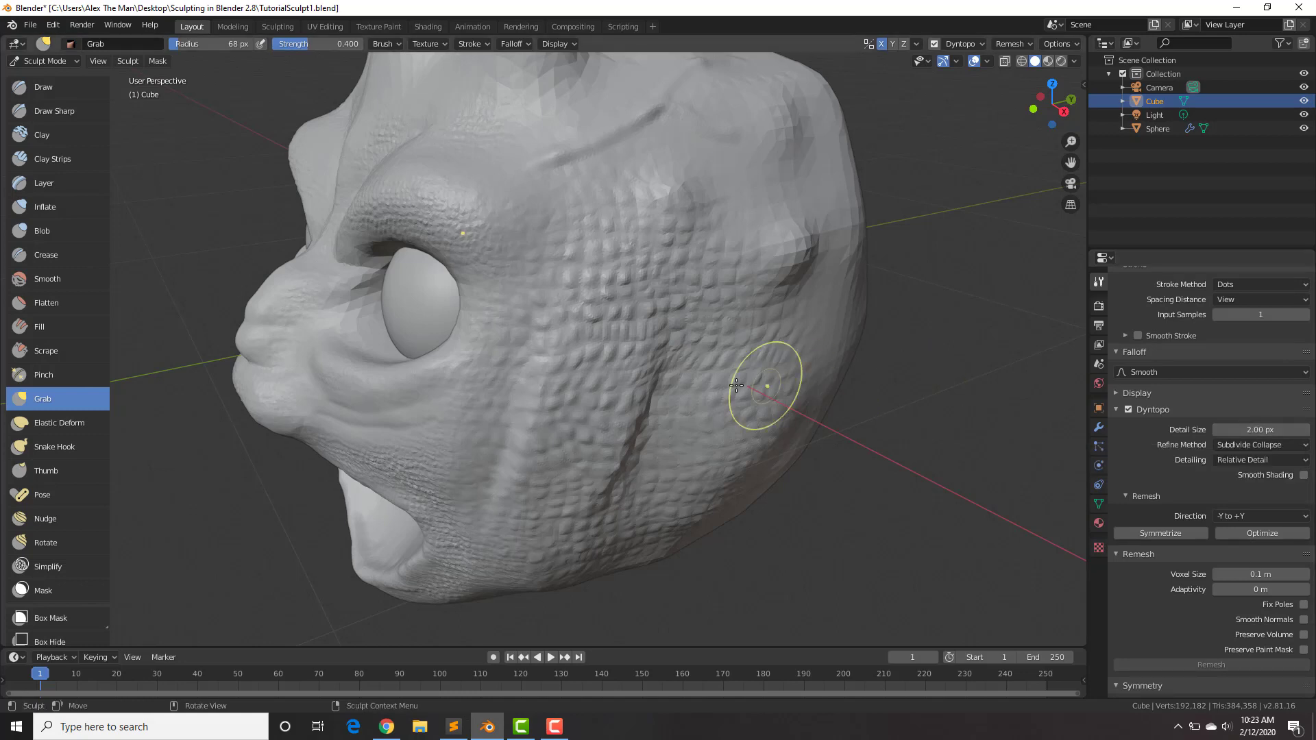
{"action": "middle_click_drag", "start_coordinate": [705, 317], "coordinate": [720, 274]}
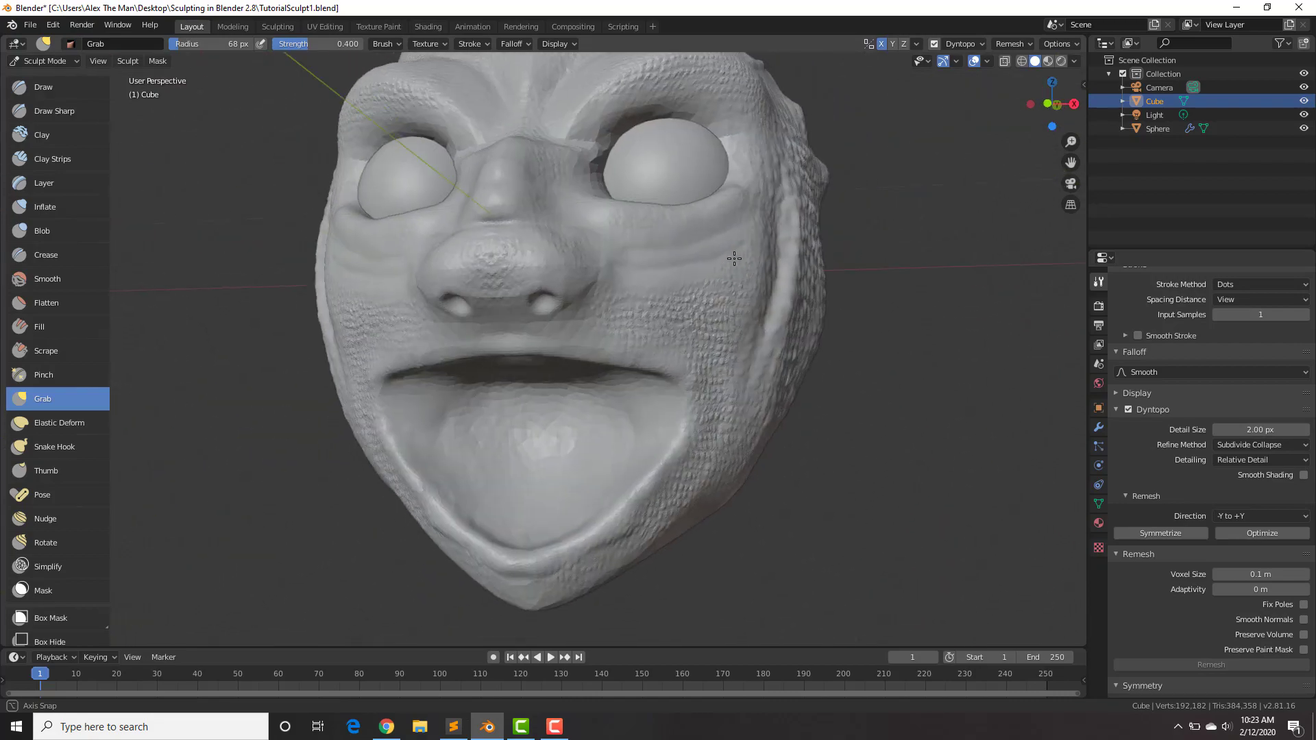
{"action": "scroll", "coordinate": [626, 294], "scroll_direction": "down", "scroll_amount": 3}
{"action": "mouse_move", "coordinate": [631, 309]}
{"action": "middle_mouse_down"}
{"action": "mouse_move", "coordinate": [616, 312]}
{"action": "mouse_move", "coordinate": [636, 307]}
{"action": "middle_mouse_up"}
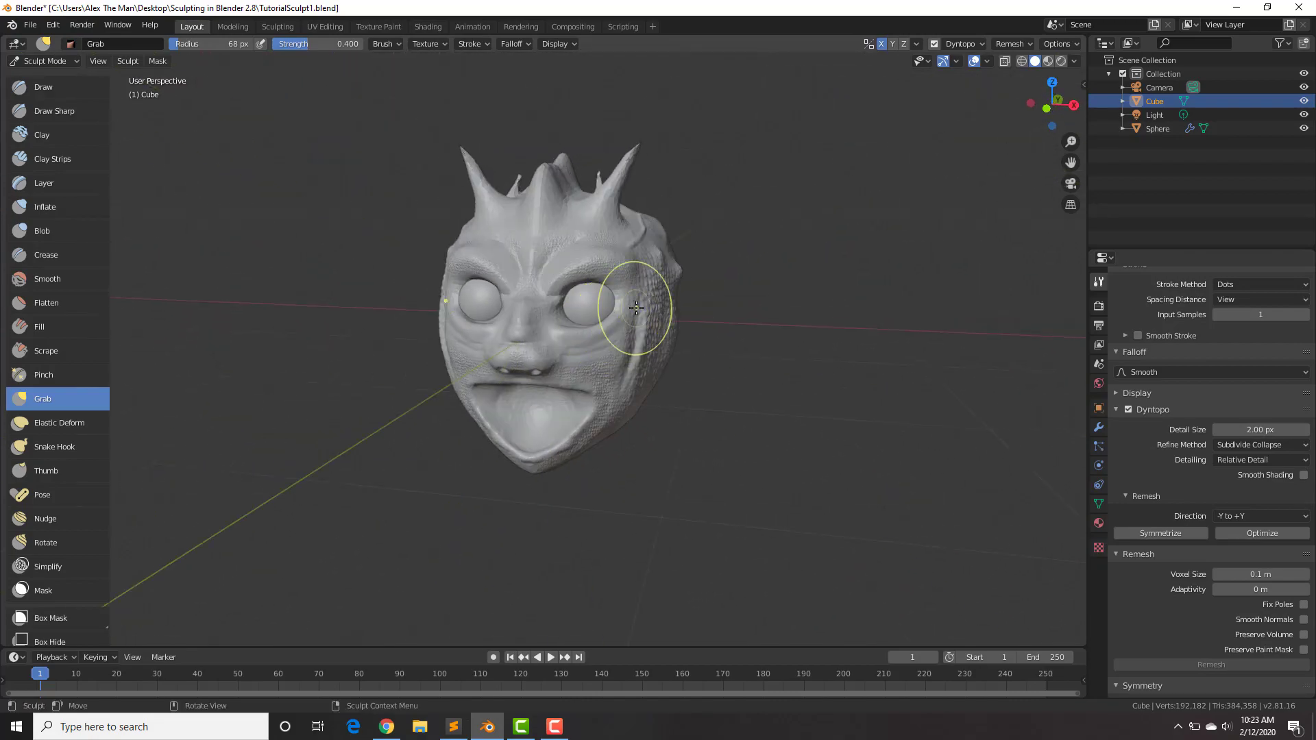